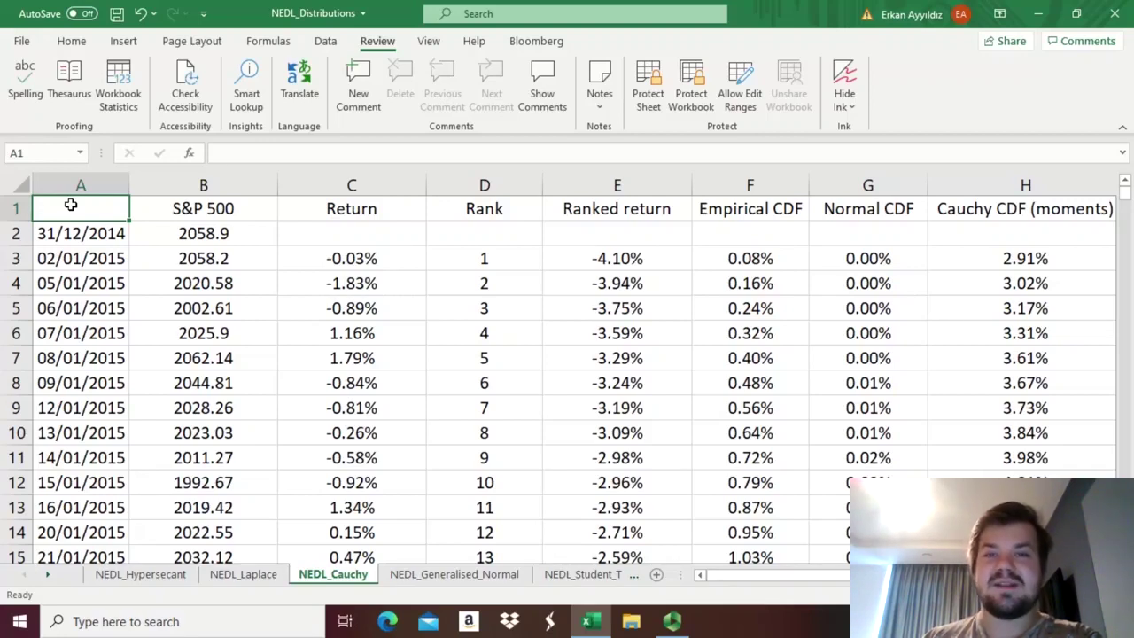
Go to the end of the date column and examine the Cauchy distribution function below the data, including its arctan term.
{"action": "key", "text": "Down"}
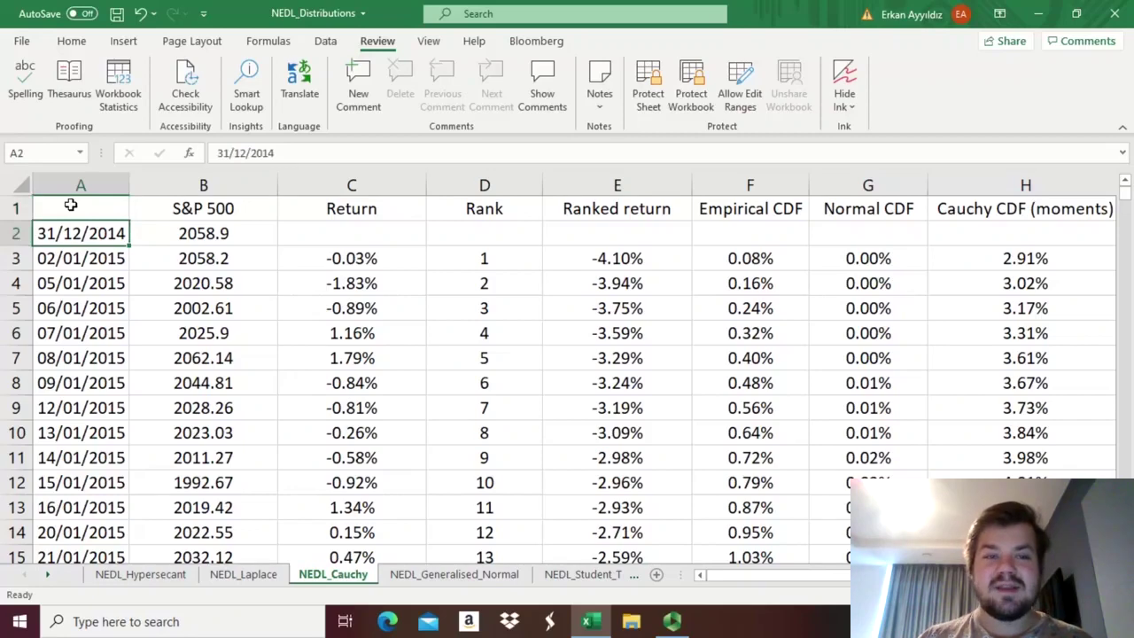
{"action": "key", "text": "ctrl+Down"}
{"action": "scroll", "coordinate": [141, 362], "scroll_direction": "down", "scroll_amount": 5}
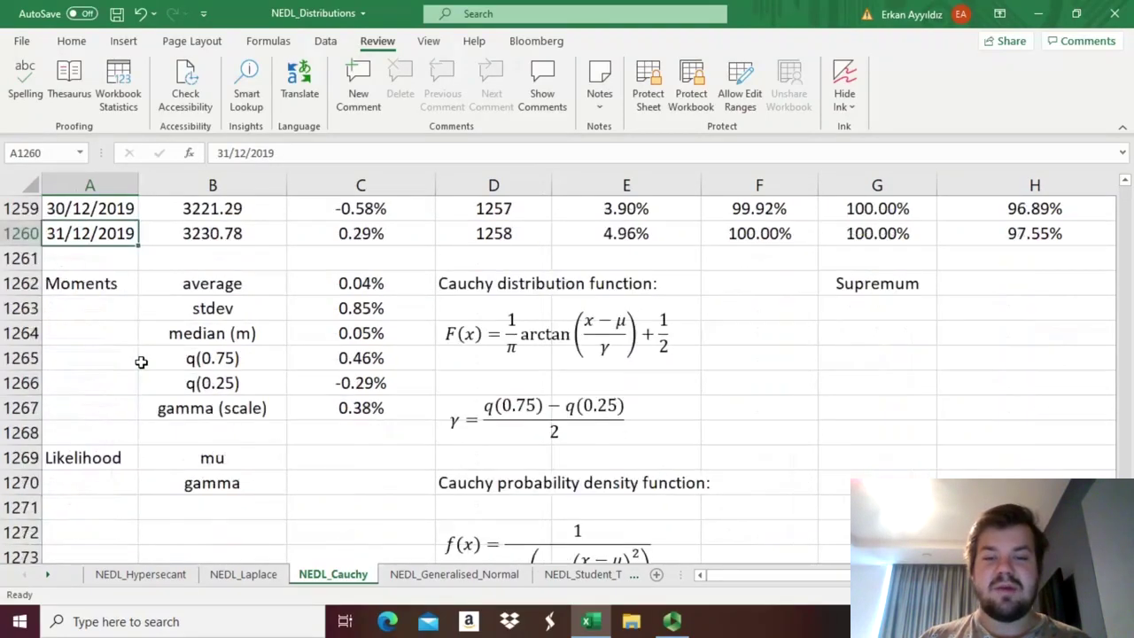
{"action": "left_click", "coordinate": [450, 289]}
{"action": "left_click", "coordinate": [489, 251]}
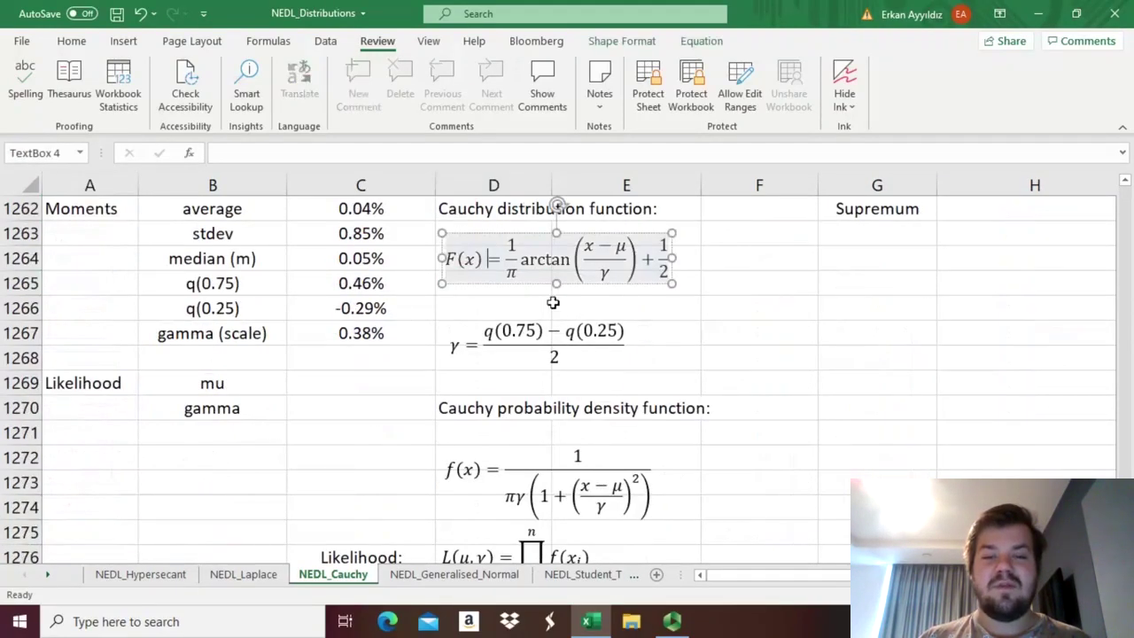
{"action": "left_click", "coordinate": [530, 286]}
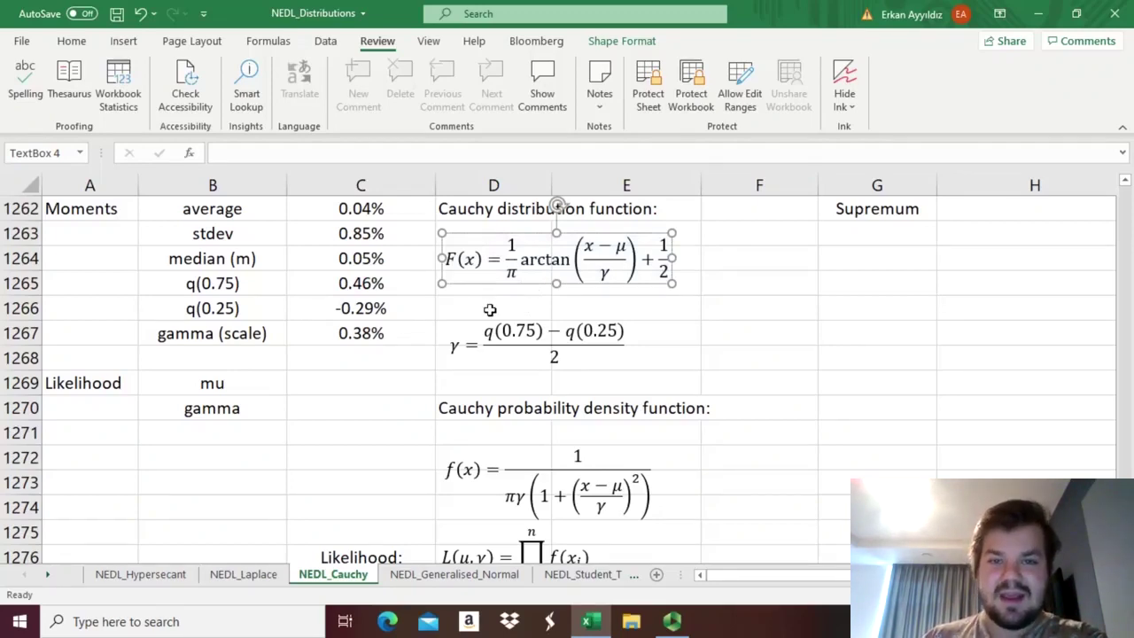
{"action": "double_click", "coordinate": [528, 262]}
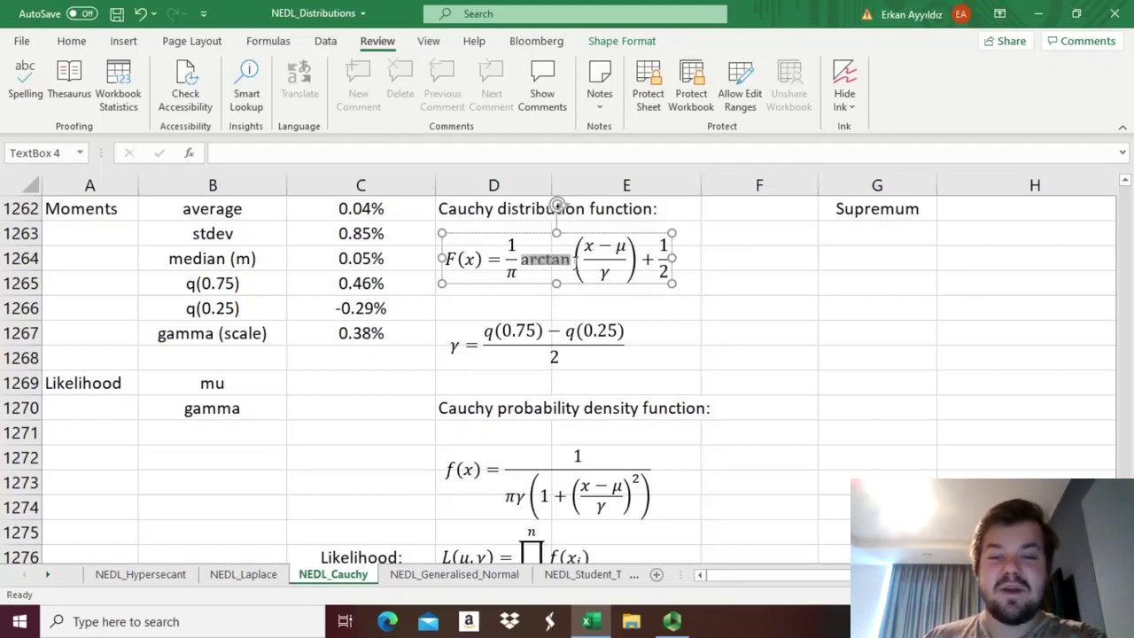
{"action": "left_click", "coordinate": [764, 311]}
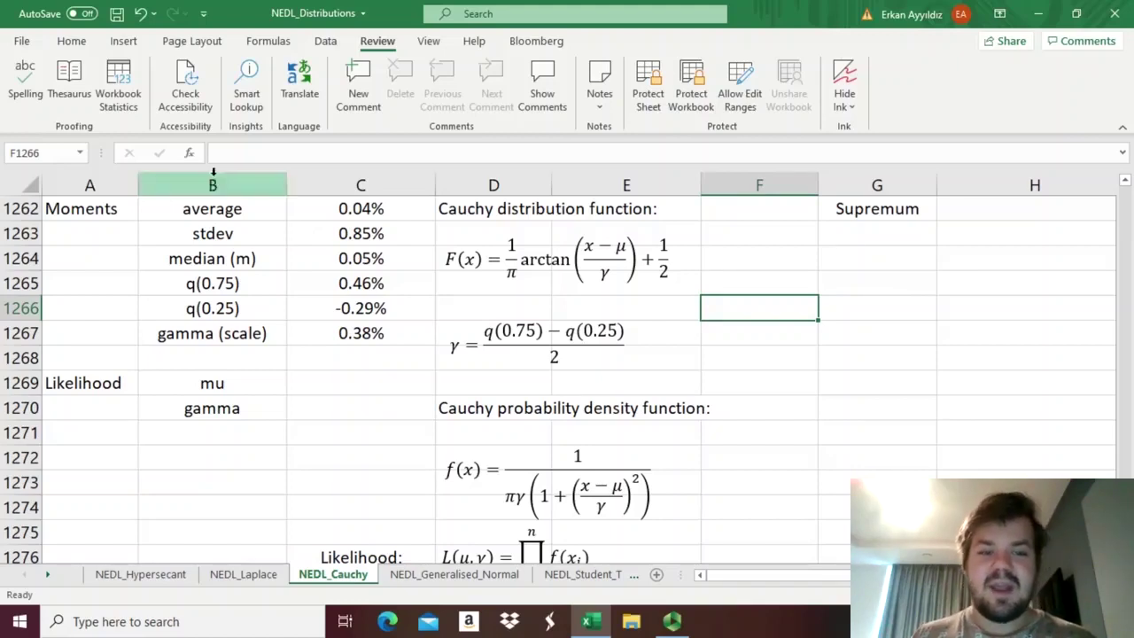
Compare the median and gamma (scale) parameters in the Moments block with the (x − μ)/γ fraction of the Cauchy distribution function.
{"action": "left_click", "coordinate": [258, 263]}
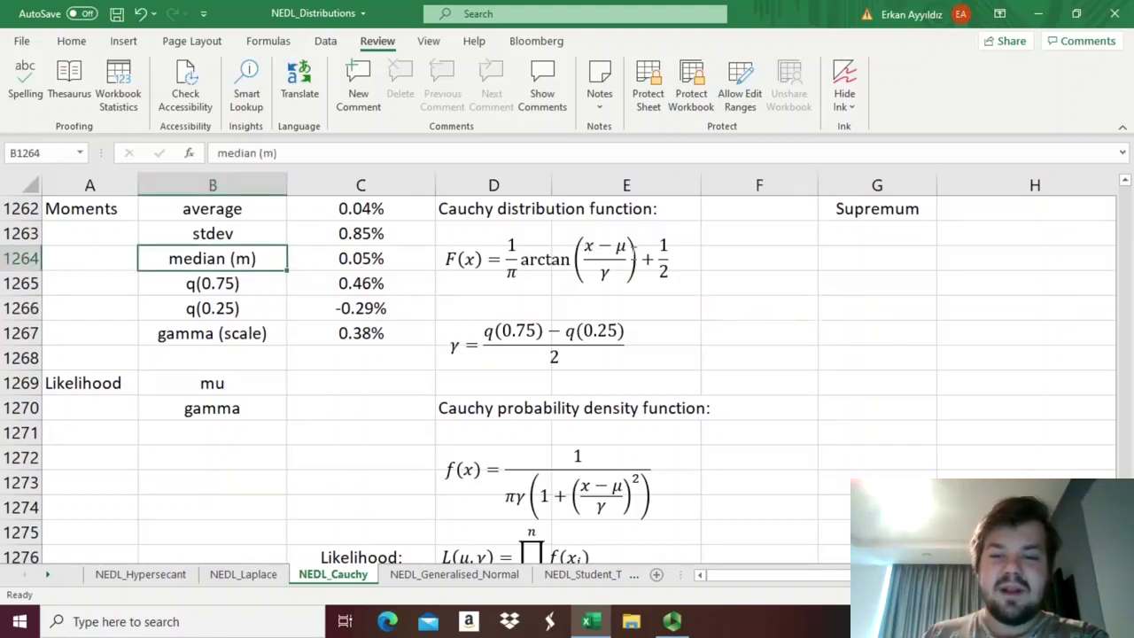
{"action": "left_click", "coordinate": [239, 337]}
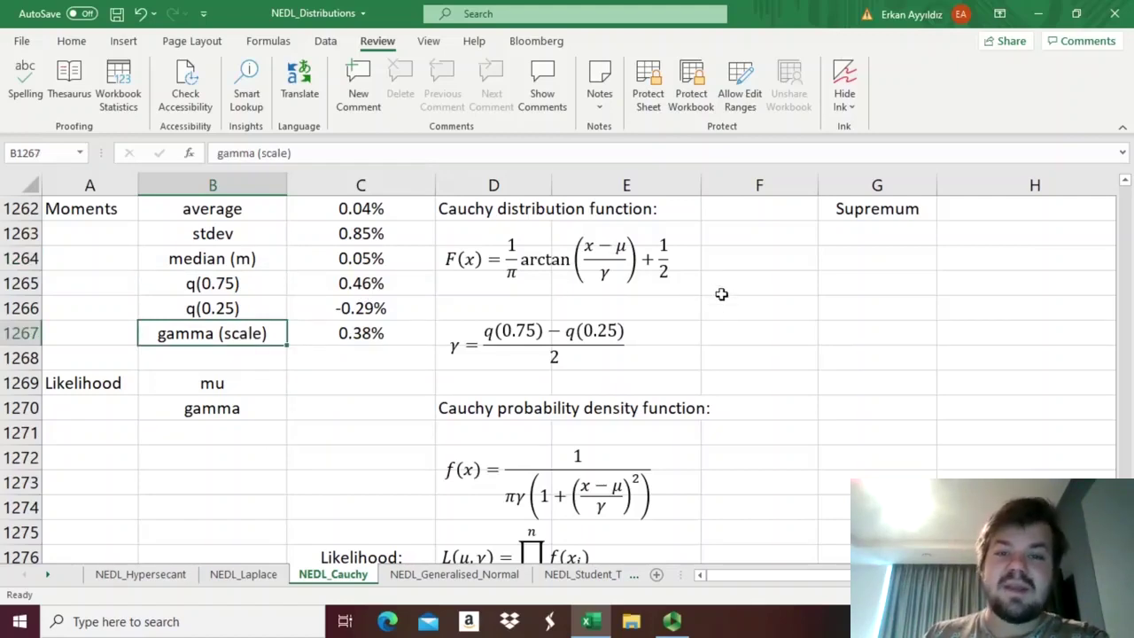
{"action": "left_click", "coordinate": [623, 254]}
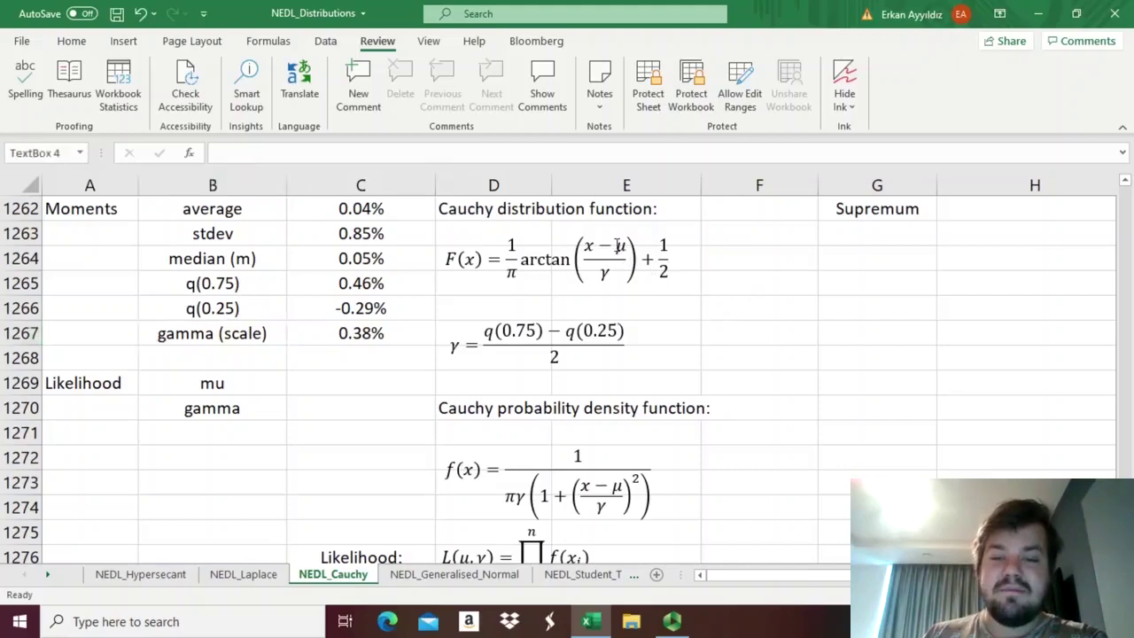
{"action": "left_click_drag", "start_coordinate": [623, 250], "coordinate": [607, 273]}
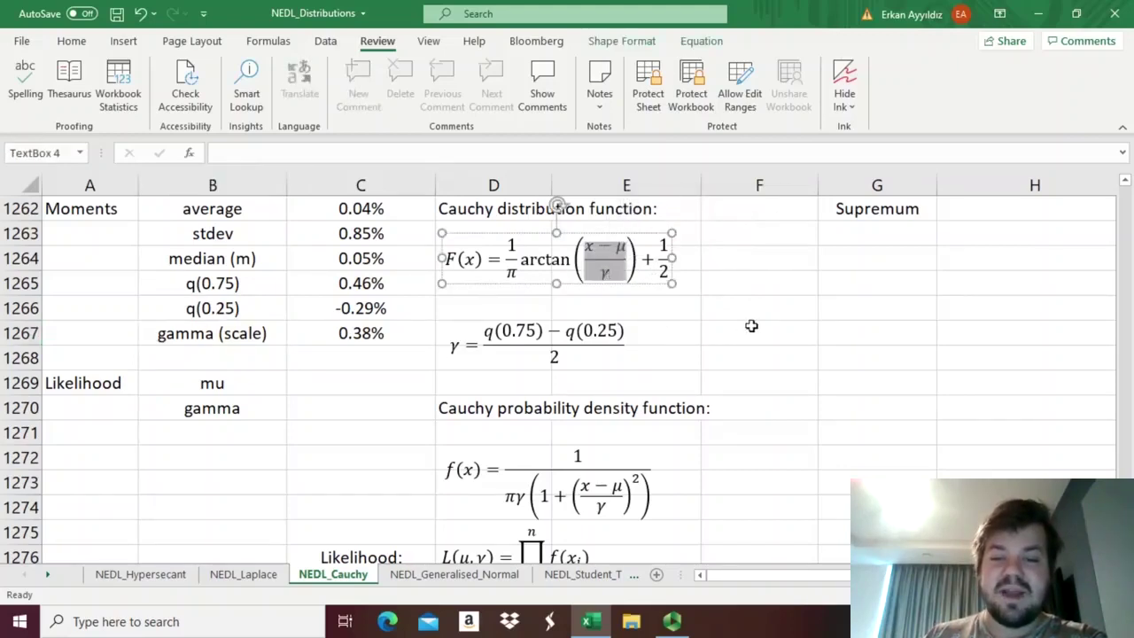
{"action": "left_click", "coordinate": [732, 290]}
{"action": "left_click", "coordinate": [732, 307]}
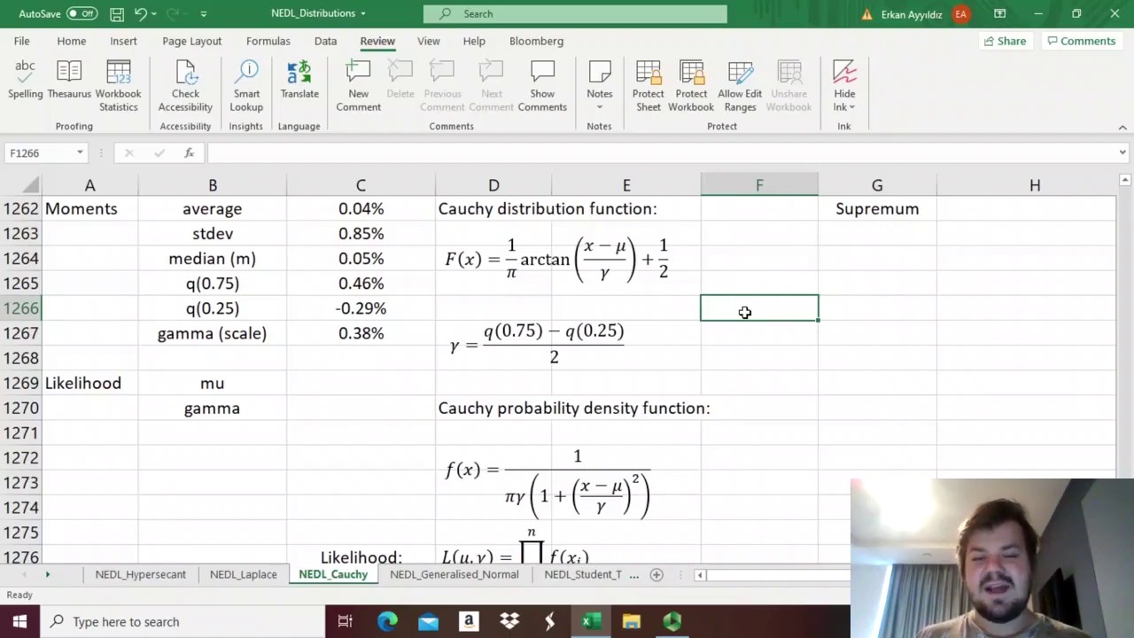
Examine the quantile-based gamma equation and inspect the median formula in cell C1264.
{"action": "left_click", "coordinate": [492, 332]}
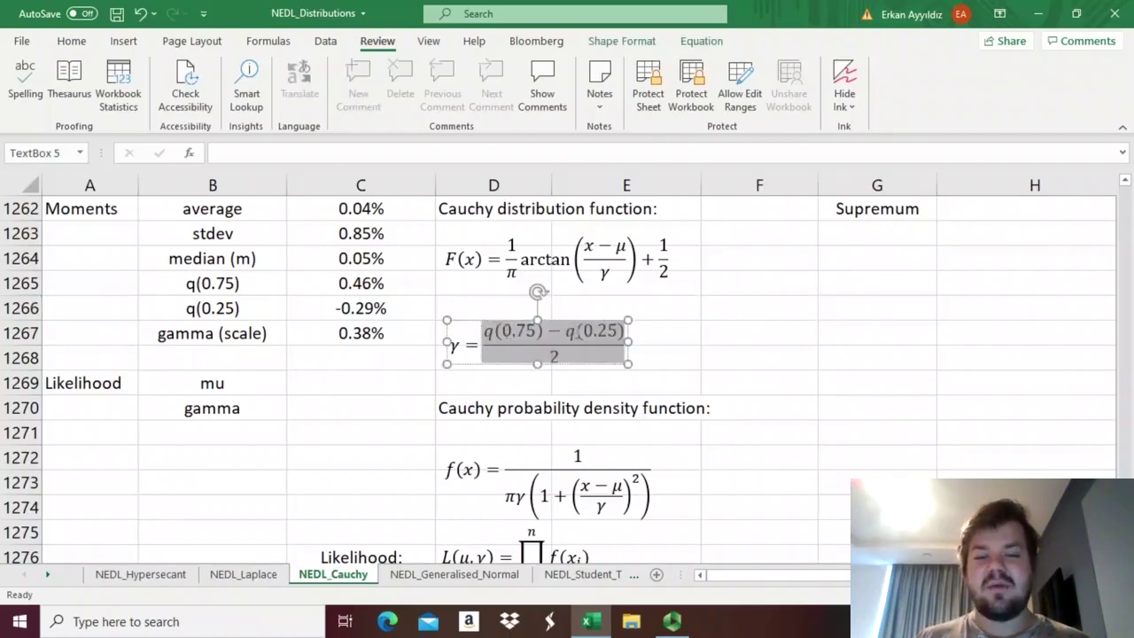
{"action": "left_click", "coordinate": [729, 353]}
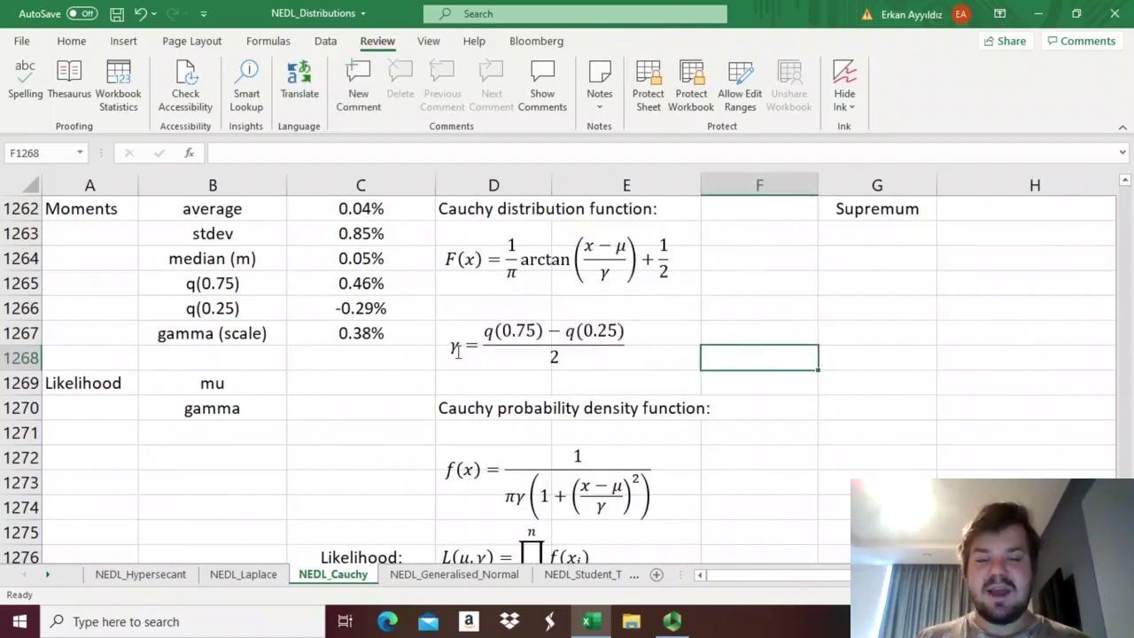
{"action": "left_click", "coordinate": [271, 258]}
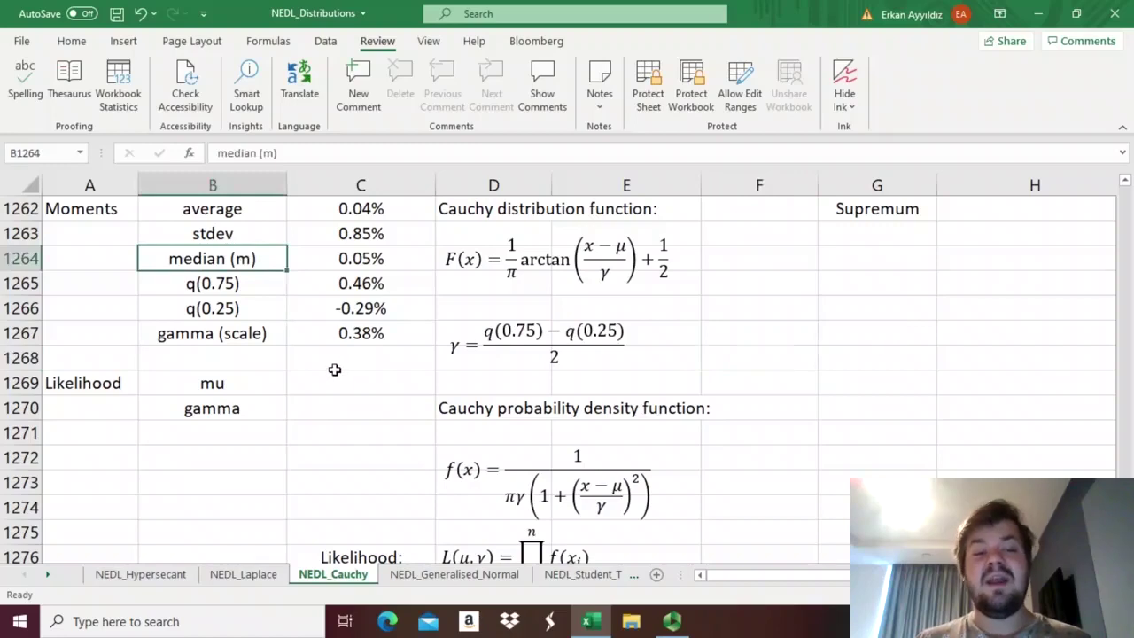
{"action": "left_click", "coordinate": [363, 260]}
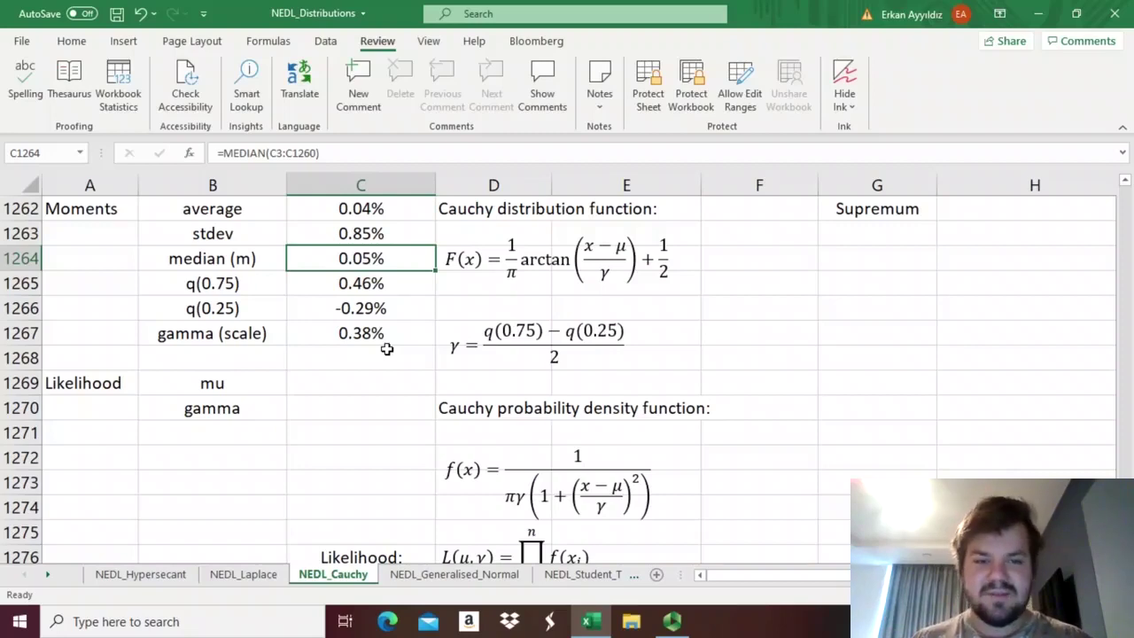
Examine the Likelihood equation below the probability density function, focusing on its parameters μ and γ.
{"action": "scroll", "coordinate": [387, 349], "scroll_direction": "down", "scroll_amount": 3}
{"action": "left_click", "coordinate": [425, 337]}
{"action": "left_click", "coordinate": [446, 335]}
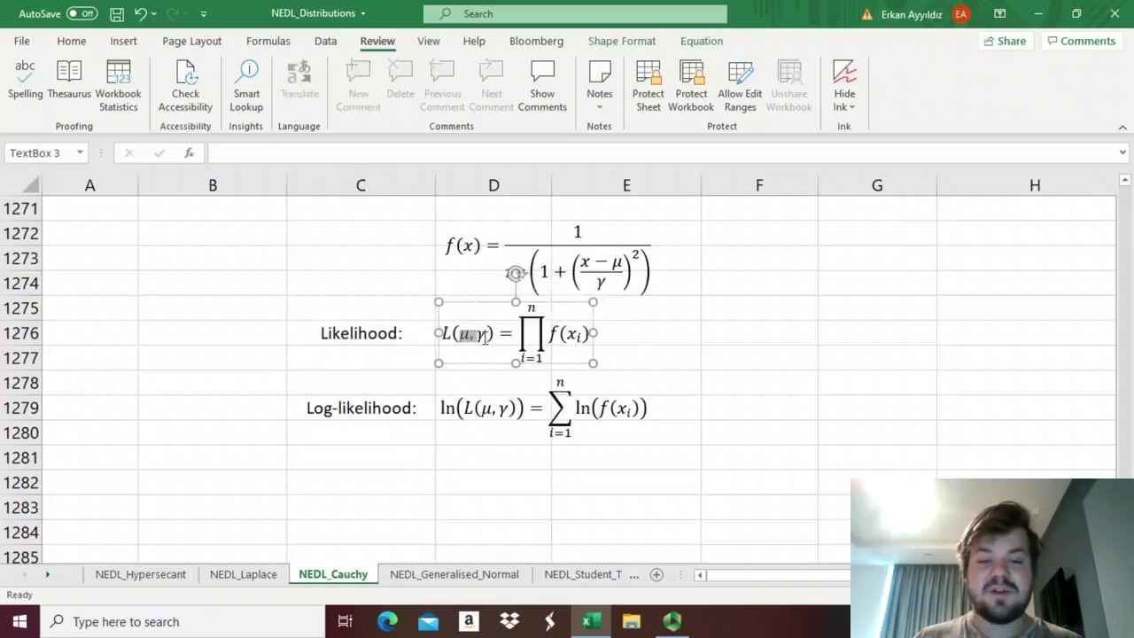
{"action": "left_click_drag", "start_coordinate": [452, 334], "coordinate": [494, 334]}
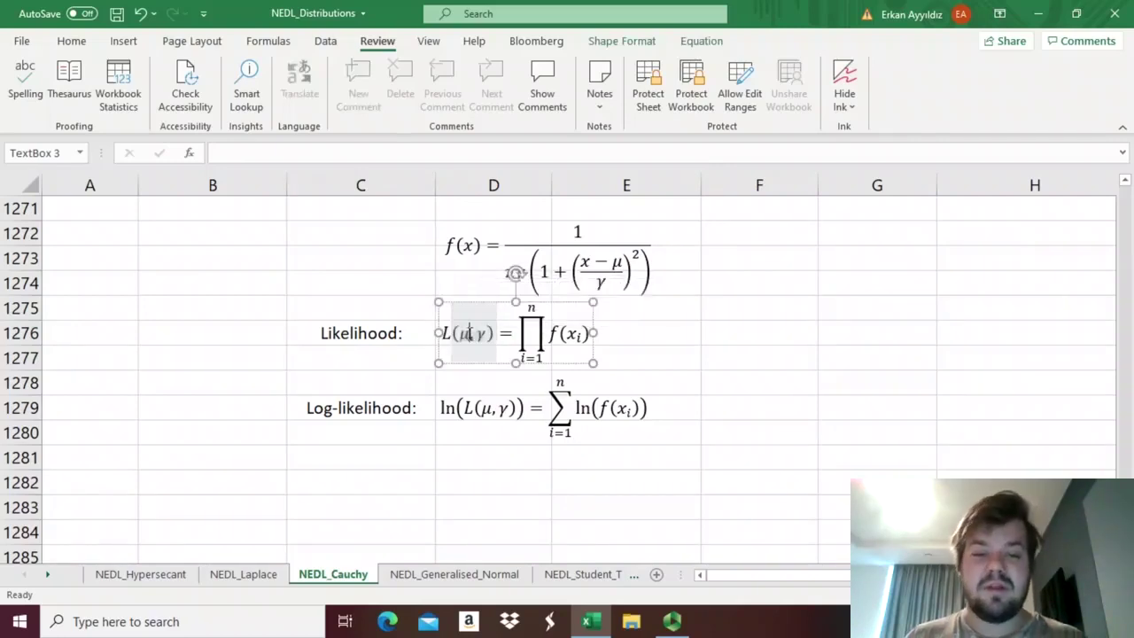
{"action": "double_click", "coordinate": [479, 333]}
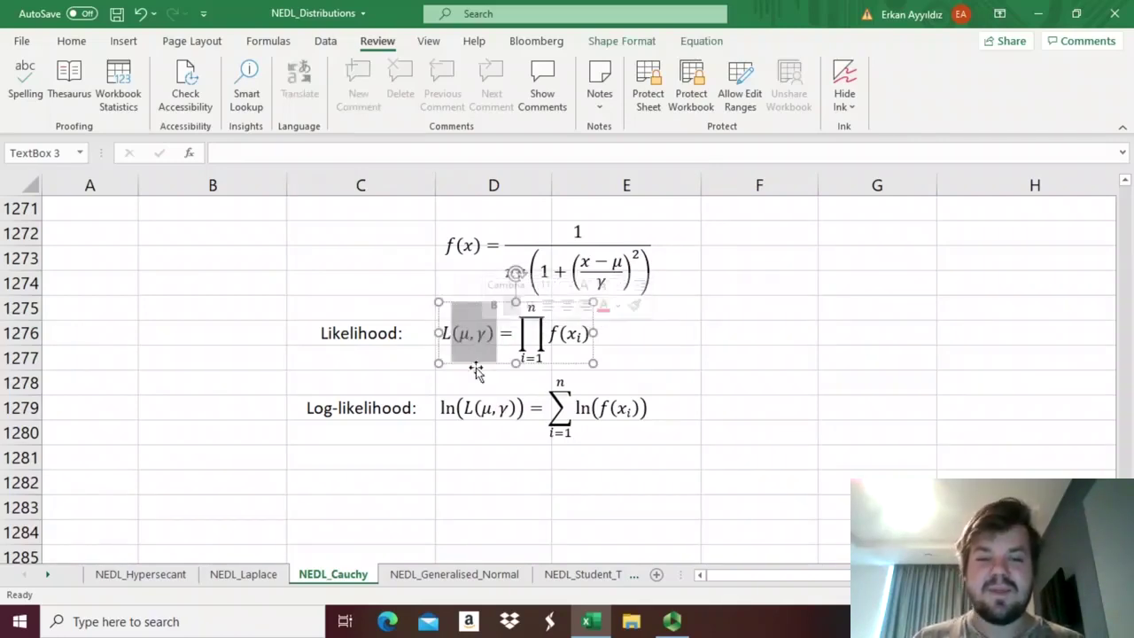
{"action": "left_click", "coordinate": [478, 367]}
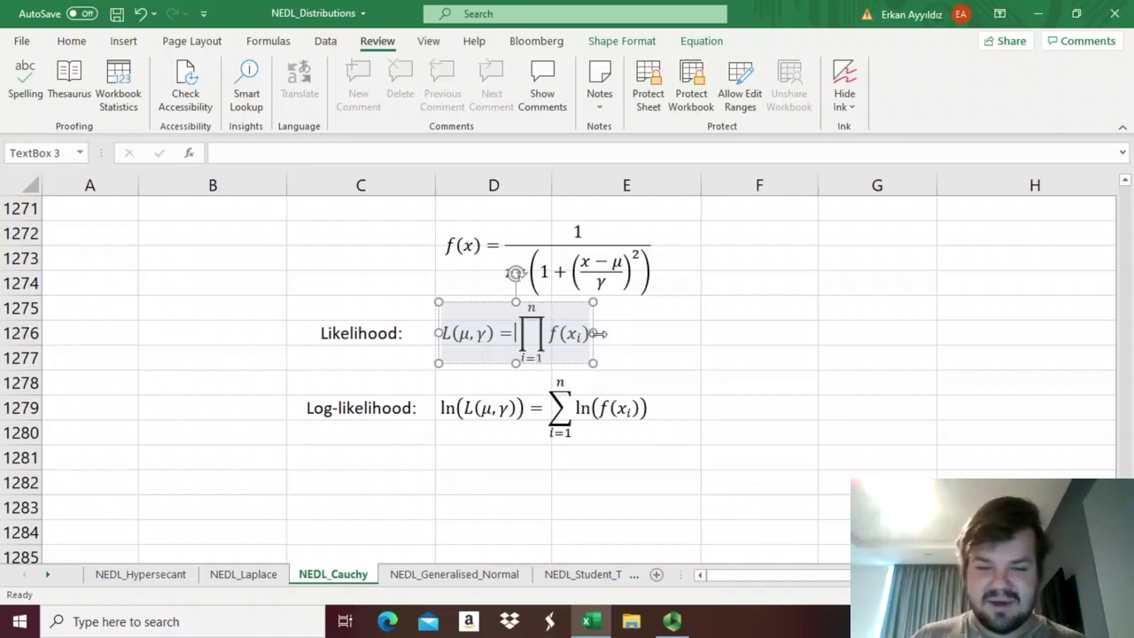
{"action": "left_click", "coordinate": [645, 343]}
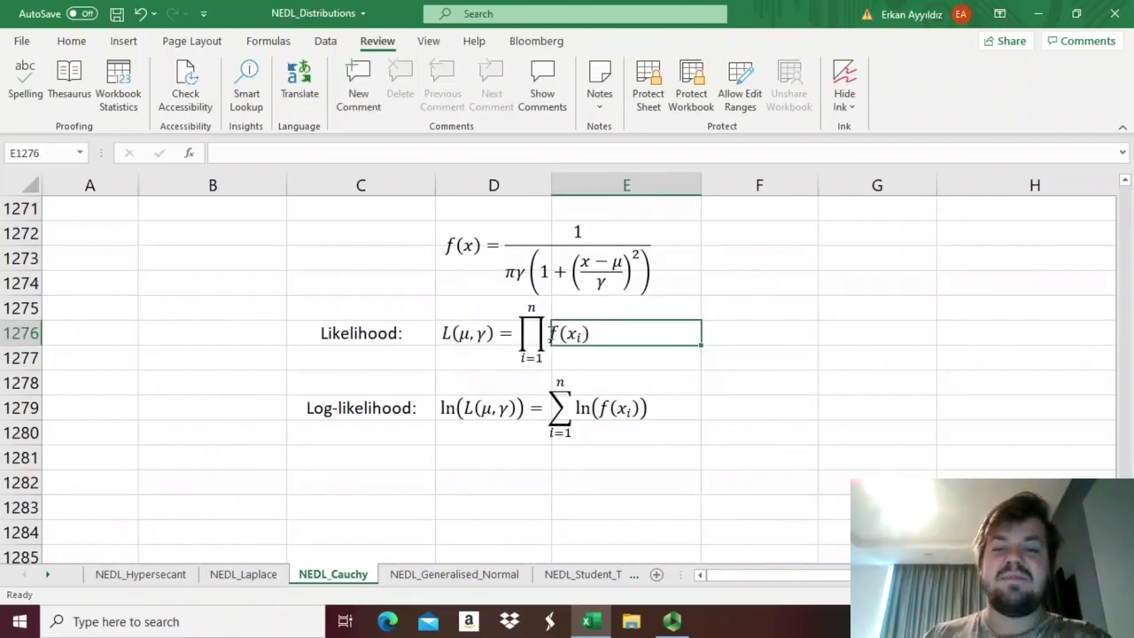
Review how the Likelihood equation multiplies the densities f(xᵢ) from i=1 to n for given μ and γ.
{"action": "left_click", "coordinate": [551, 334]}
{"action": "left_click_drag", "start_coordinate": [551, 334], "coordinate": [590, 336]}
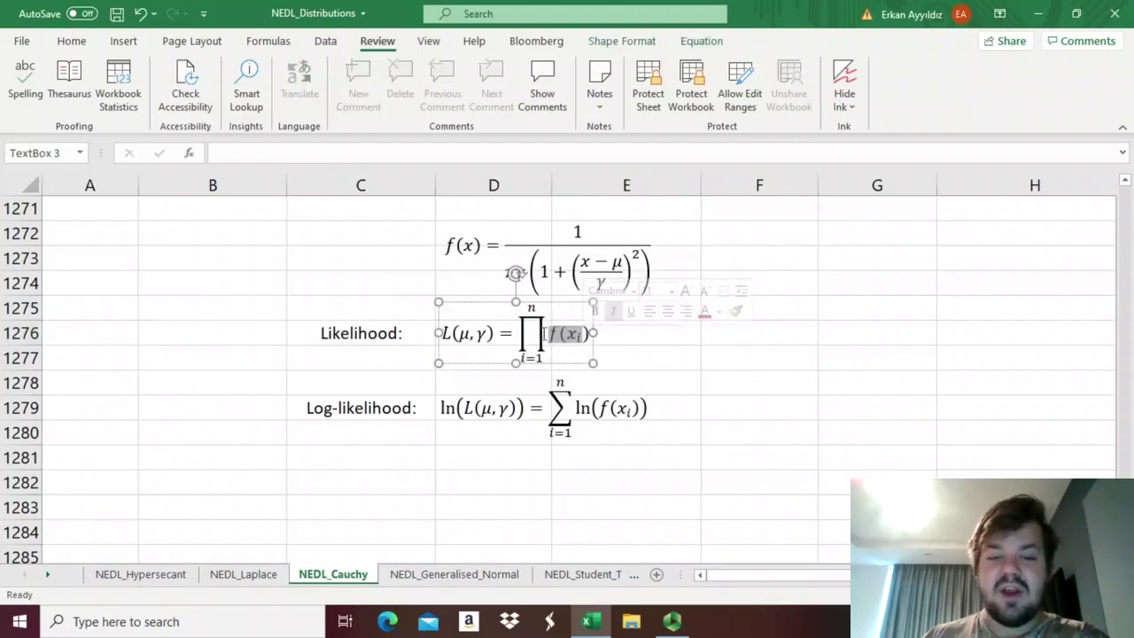
{"action": "left_click_drag", "start_coordinate": [549, 333], "coordinate": [534, 366]}
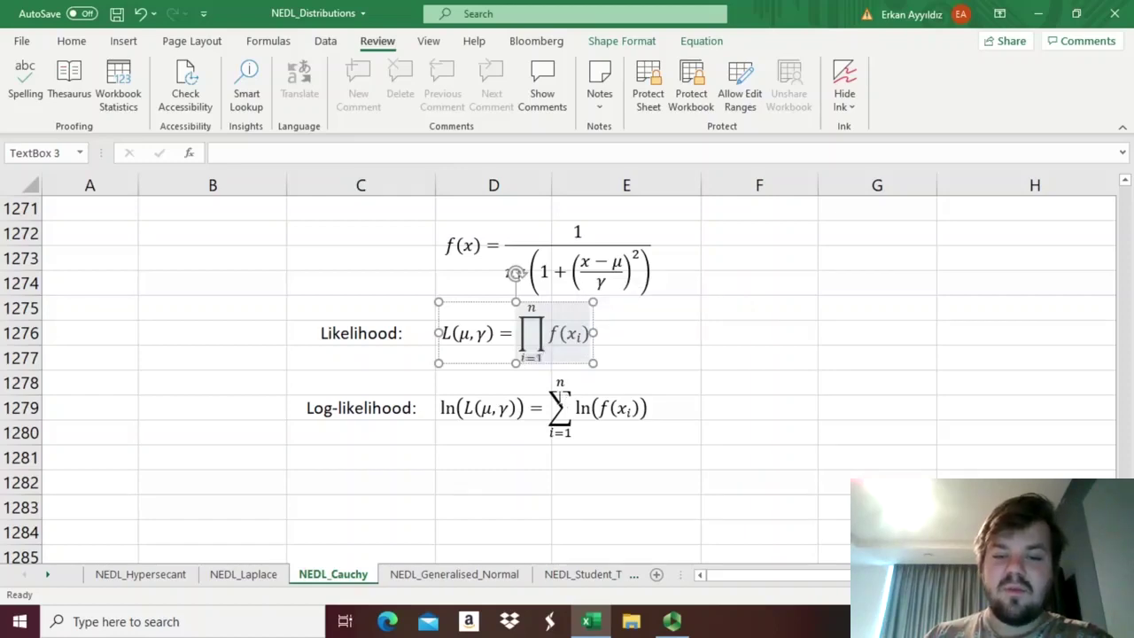
{"action": "left_click", "coordinate": [530, 307]}
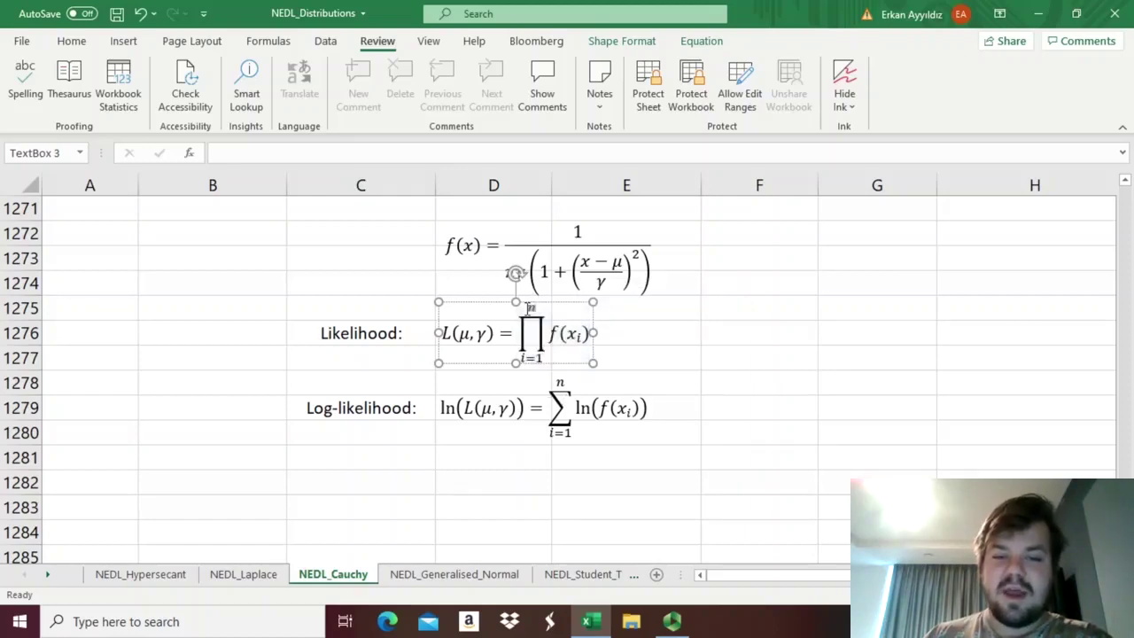
{"action": "left_click", "coordinate": [716, 330]}
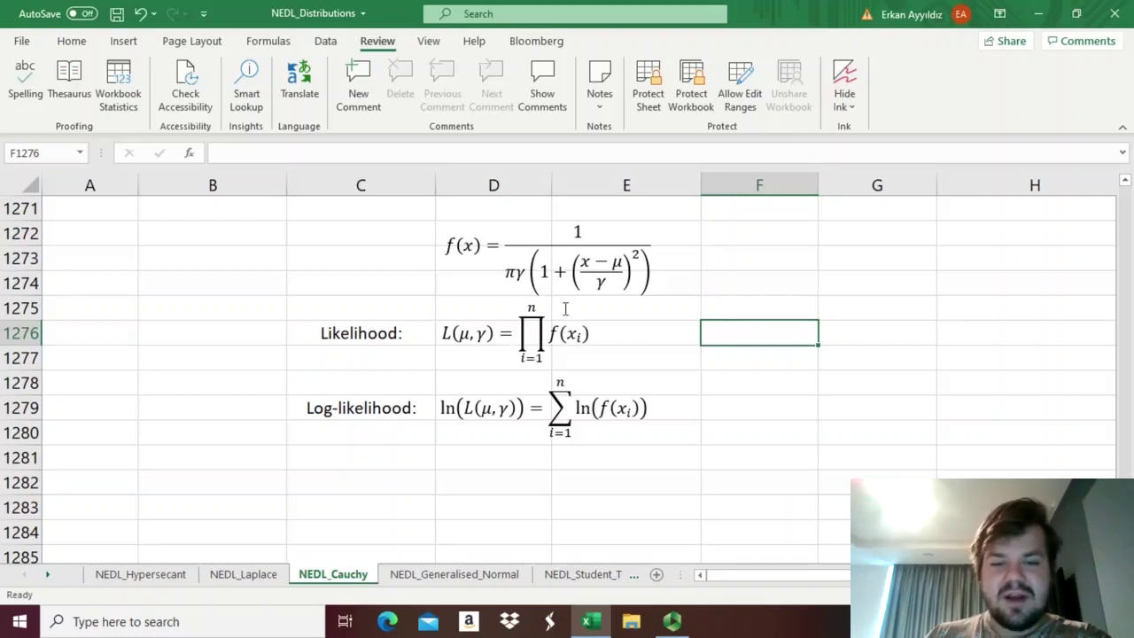
{"action": "left_click", "coordinate": [462, 333]}
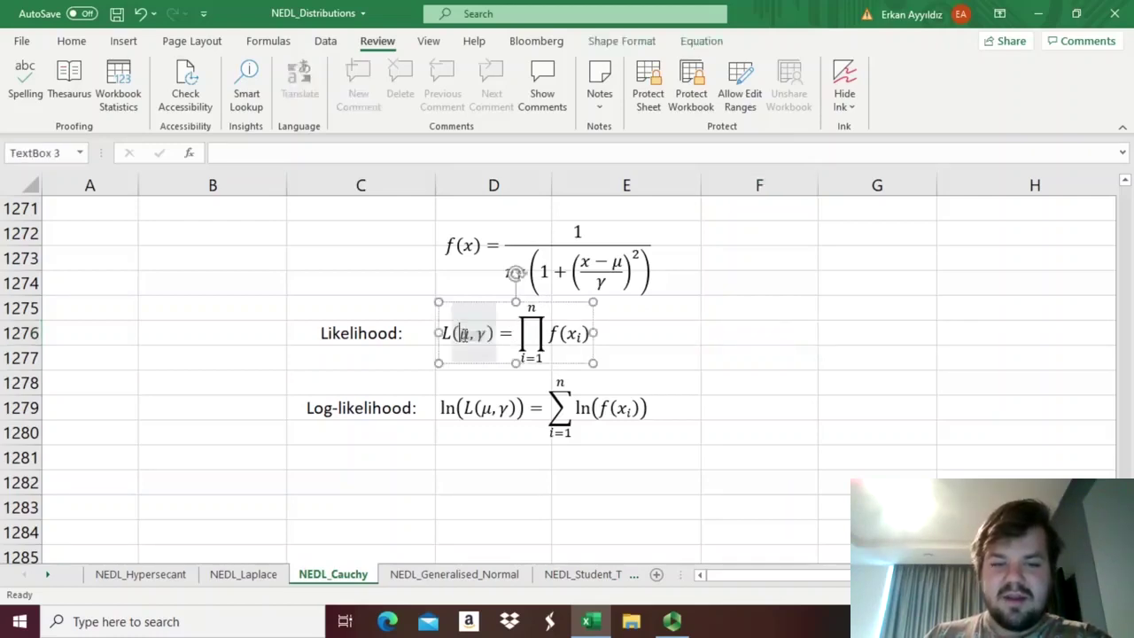
{"action": "left_click_drag", "start_coordinate": [462, 333], "coordinate": [495, 337]}
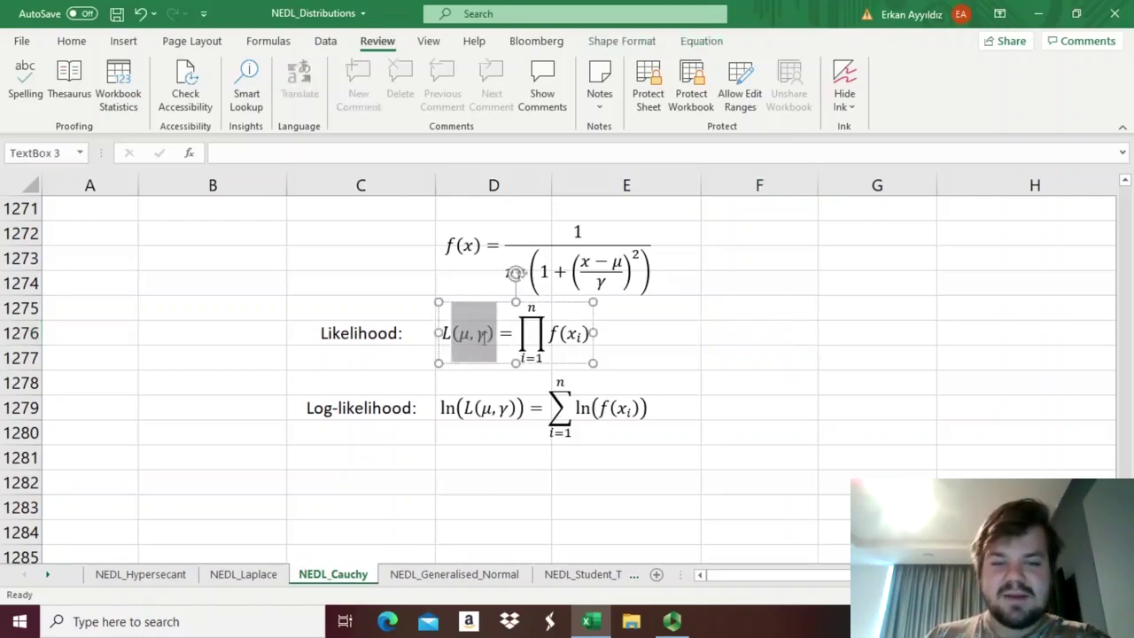
{"action": "left_click", "coordinate": [762, 343]}
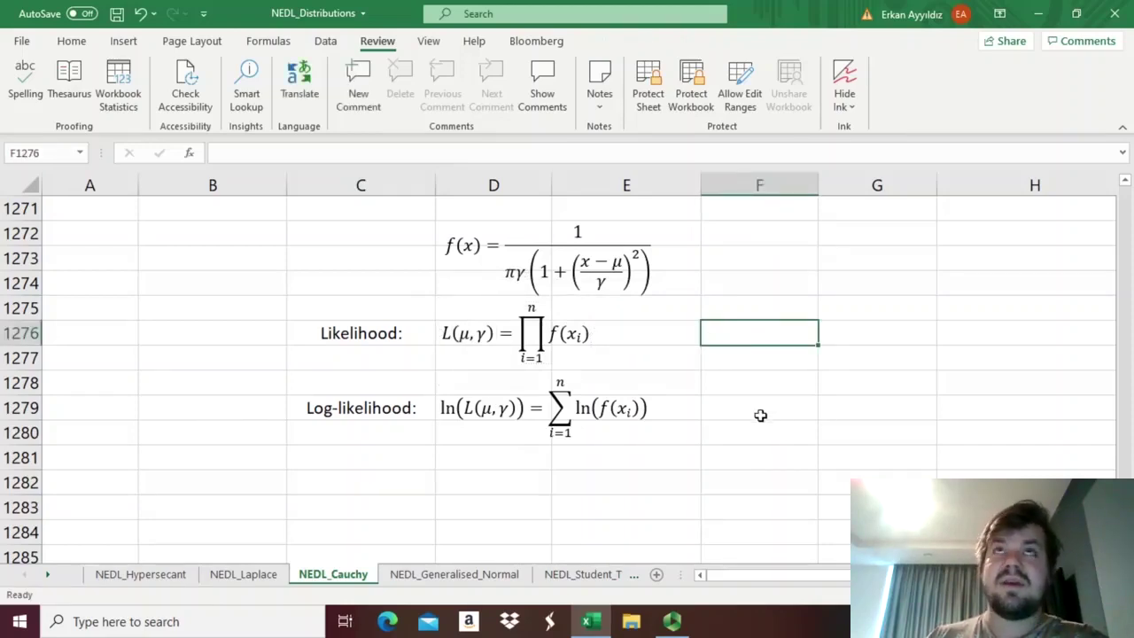
Return to the Cauchy distribution function and examine its scaled arctan term, the added 1/2 and the 1/π factor.
{"action": "scroll", "coordinate": [760, 416], "scroll_direction": "up", "scroll_amount": 4}
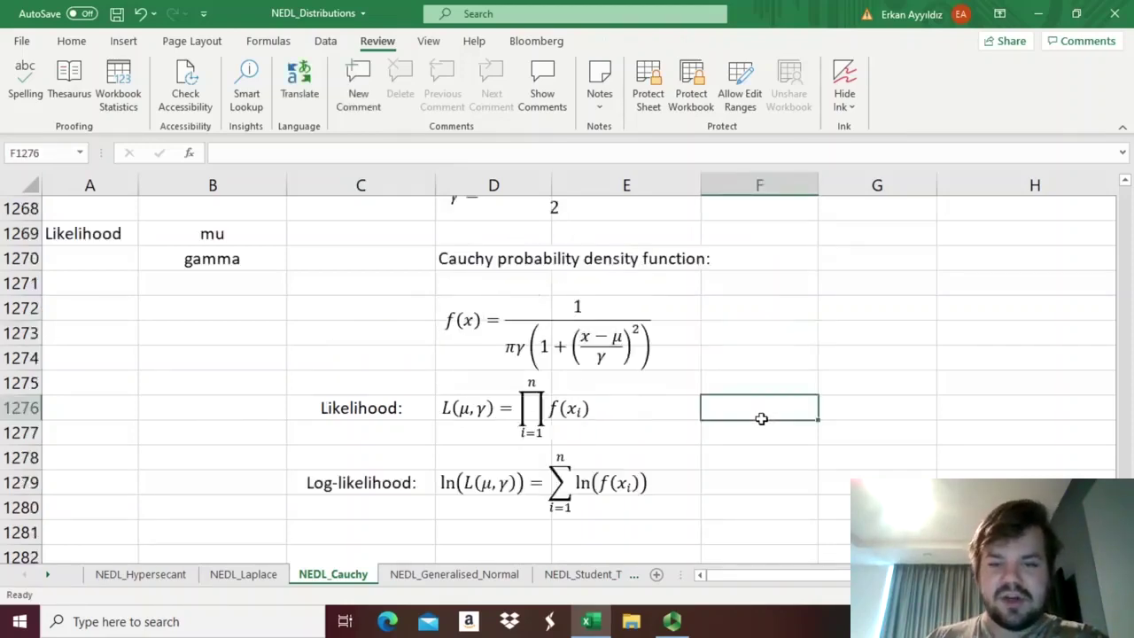
{"action": "scroll", "coordinate": [762, 421], "scroll_direction": "down", "scroll_amount": 1}
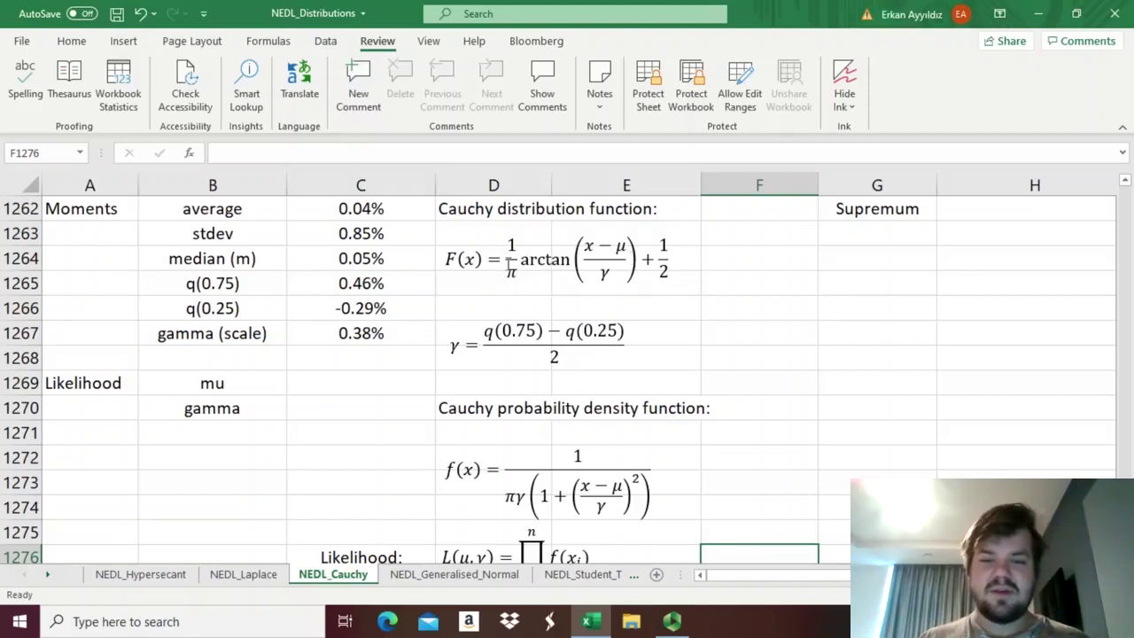
{"action": "left_click_drag", "start_coordinate": [514, 258], "coordinate": [554, 202]}
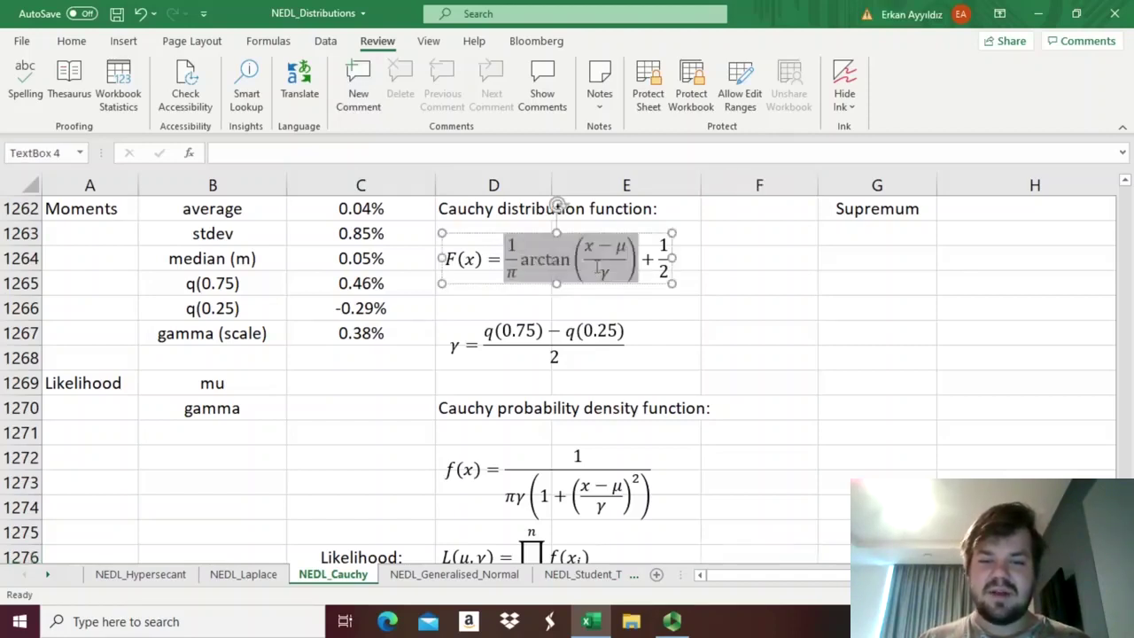
{"action": "left_click", "coordinate": [735, 305]}
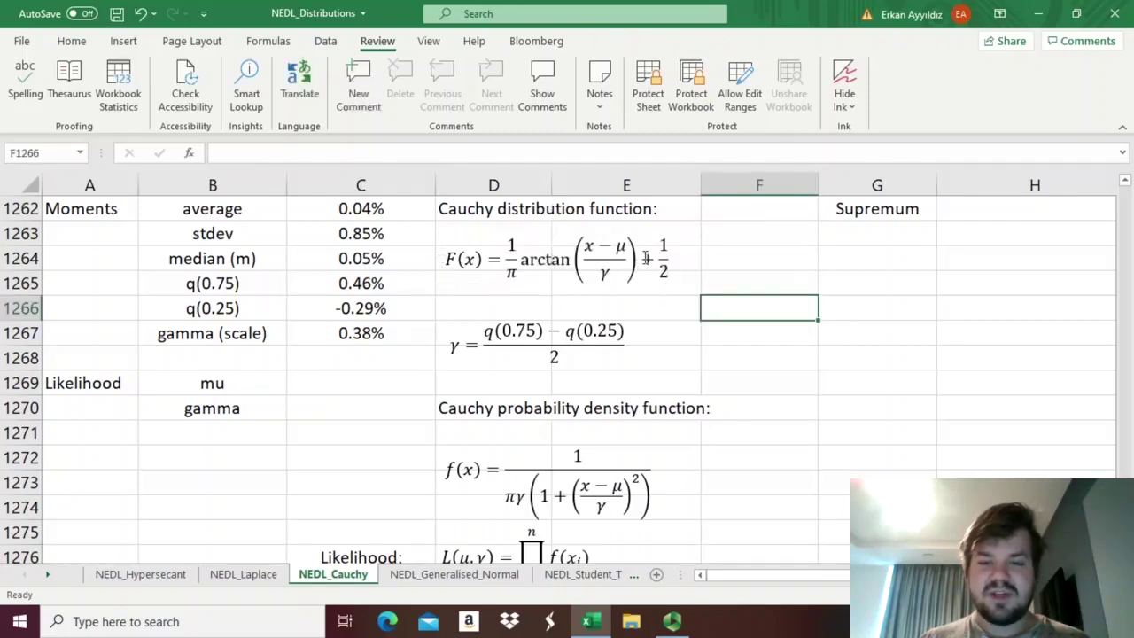
{"action": "left_click_drag", "start_coordinate": [640, 258], "coordinate": [670, 258]}
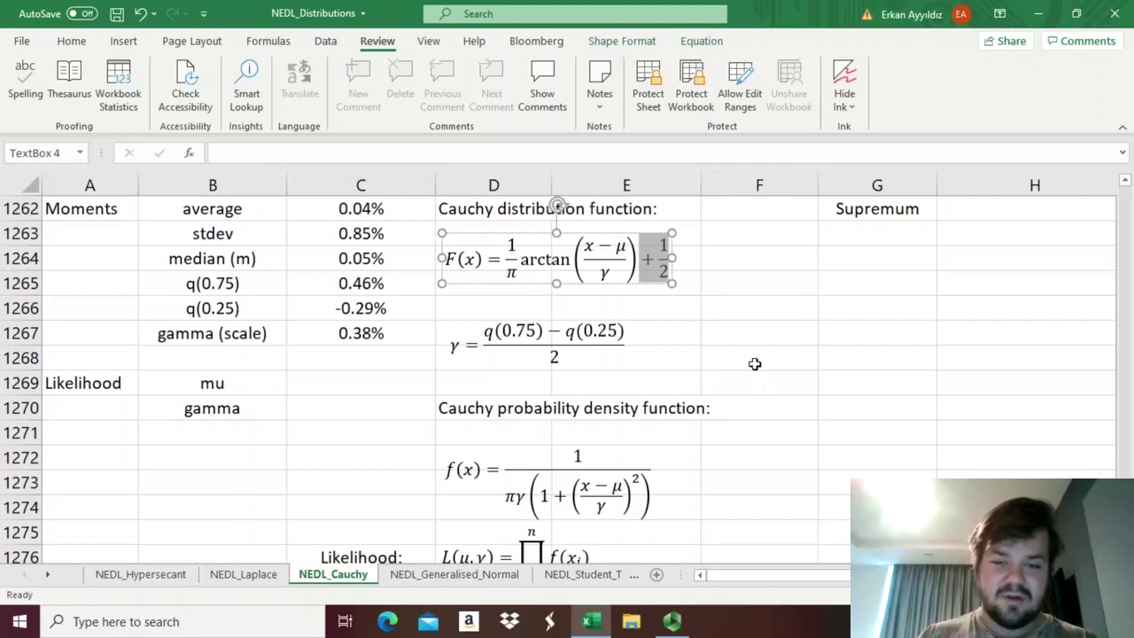
{"action": "left_click", "coordinate": [567, 266]}
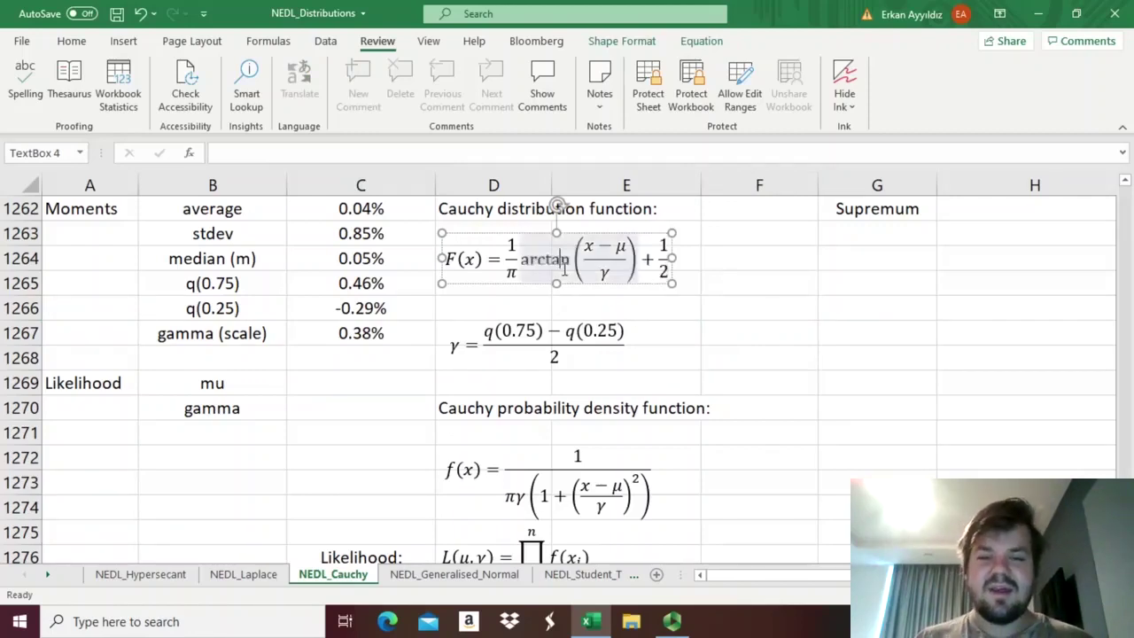
{"action": "left_click_drag", "start_coordinate": [505, 259], "coordinate": [620, 268]}
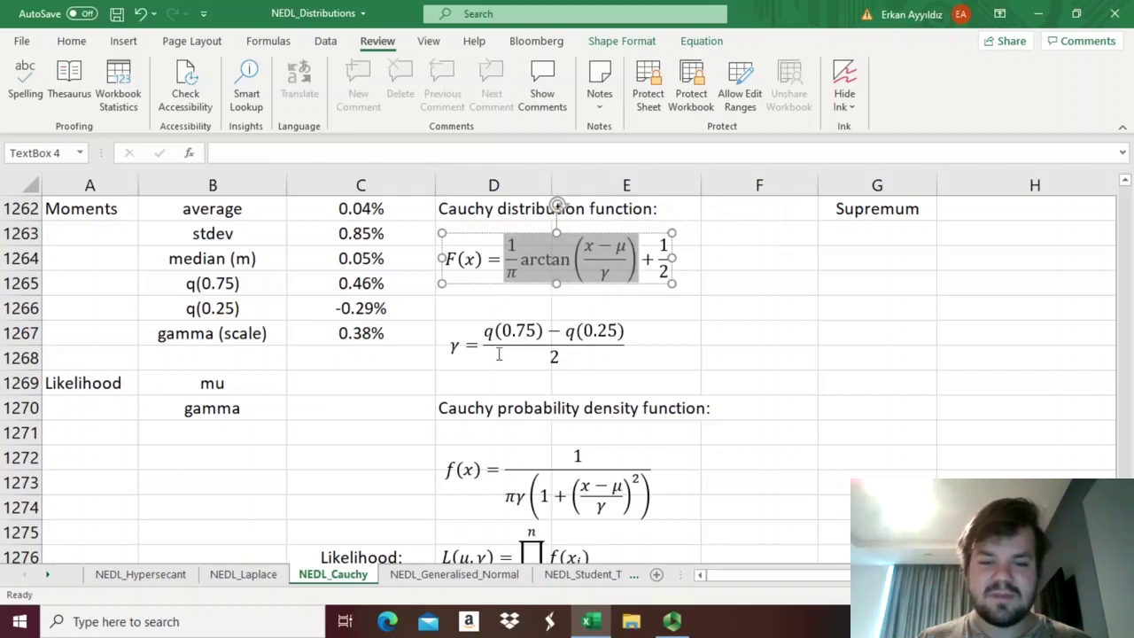
{"action": "left_click", "coordinate": [519, 259]}
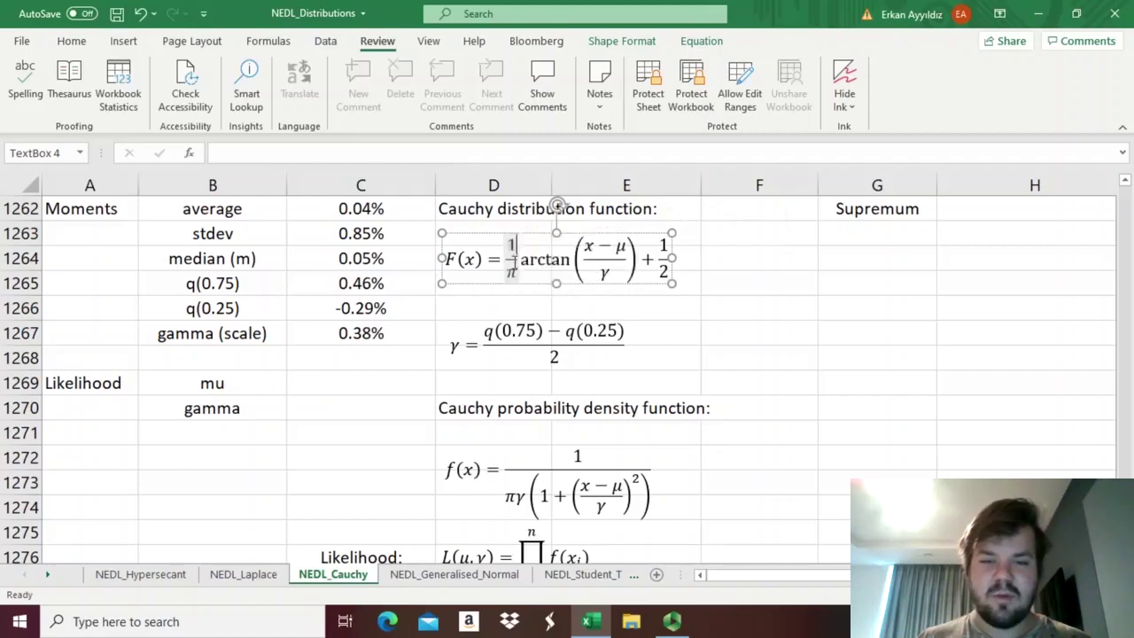
Compare the Cauchy probability density function with the arctan term of the distribution function, focusing on the 1/(πγ) factor.
{"action": "left_click", "coordinate": [581, 455]}
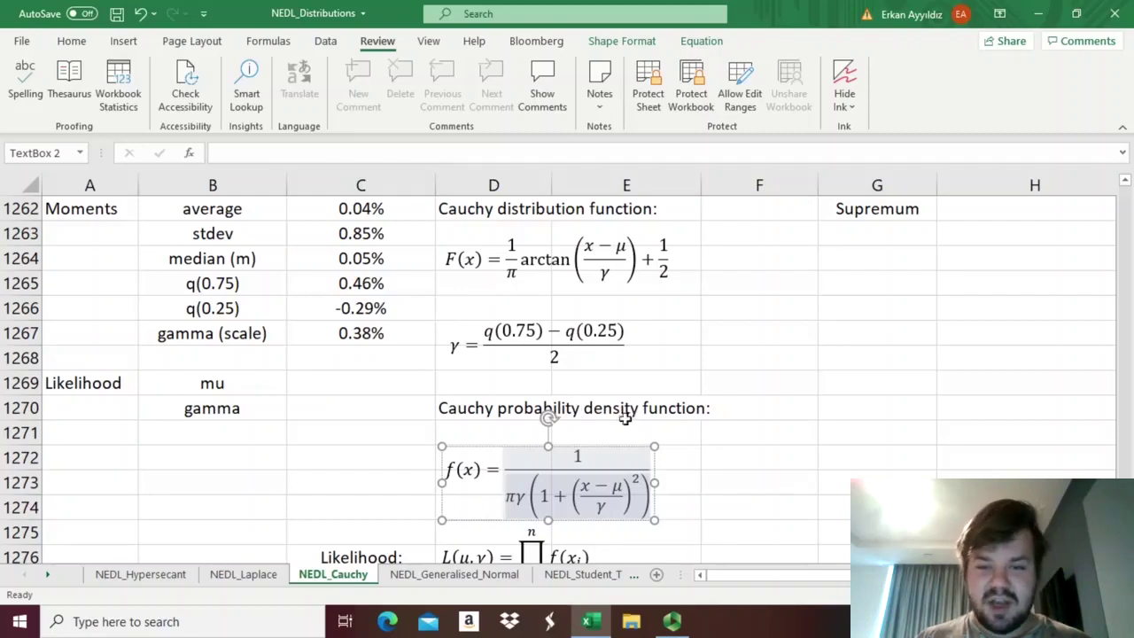
{"action": "double_click", "coordinate": [542, 262]}
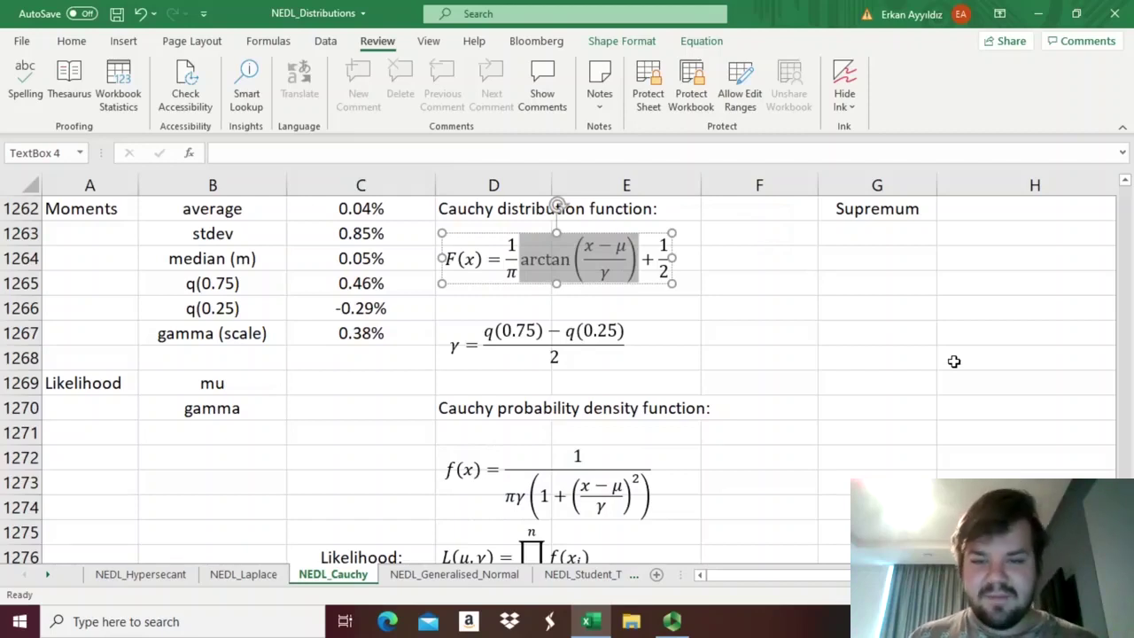
{"action": "left_click_drag", "start_coordinate": [585, 241], "coordinate": [625, 275]}
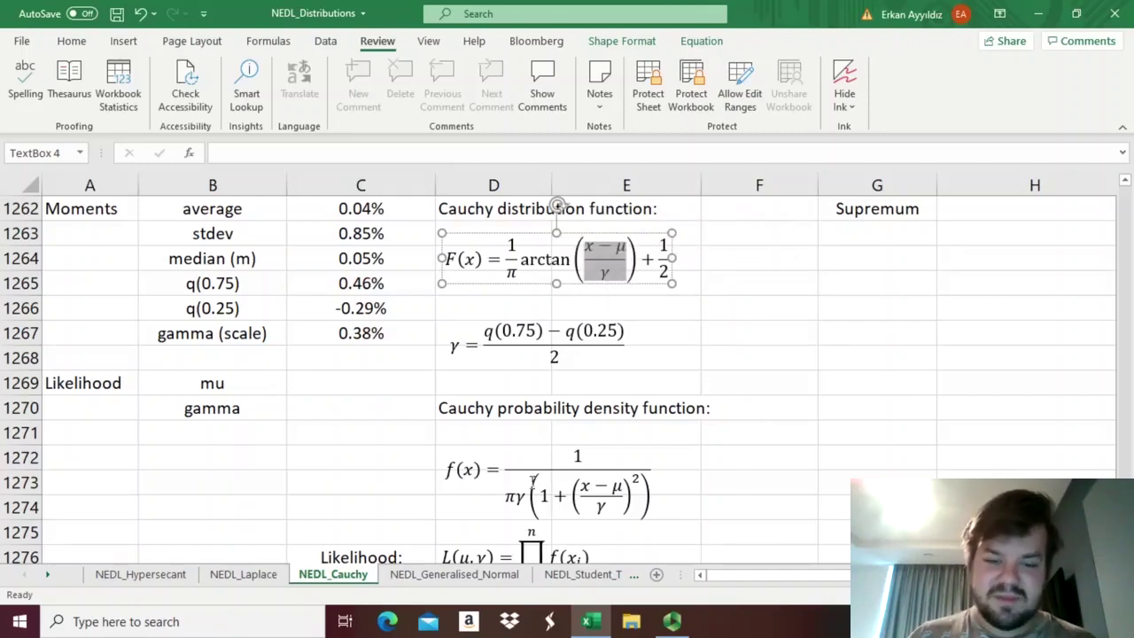
{"action": "left_click", "coordinate": [583, 457]}
{"action": "double_click", "coordinate": [525, 494]}
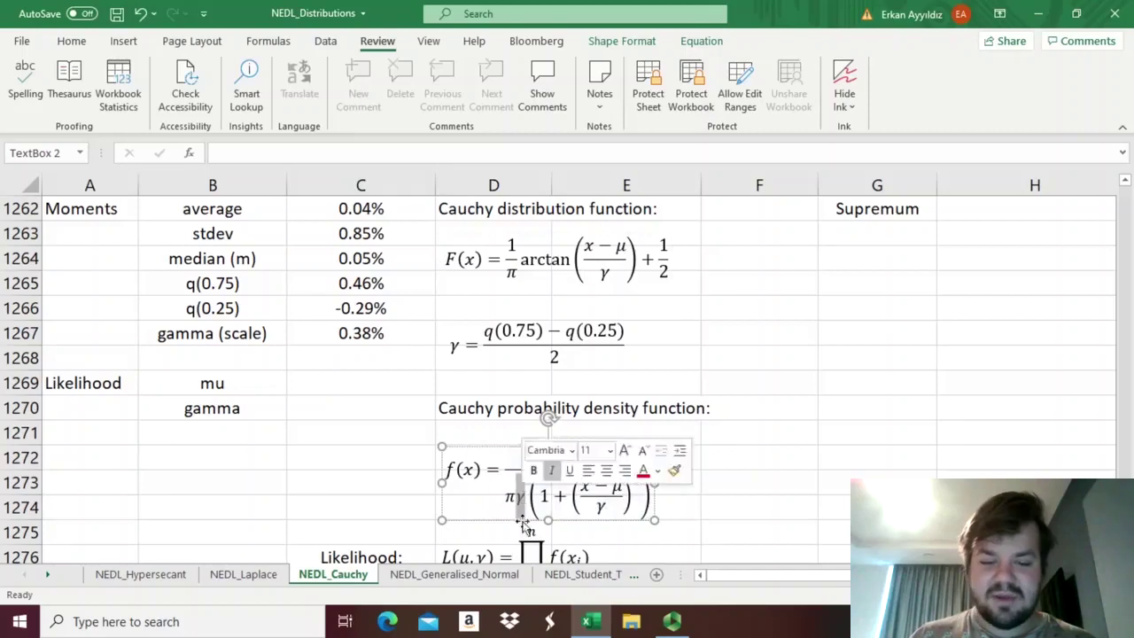
{"action": "left_click", "coordinate": [574, 454]}
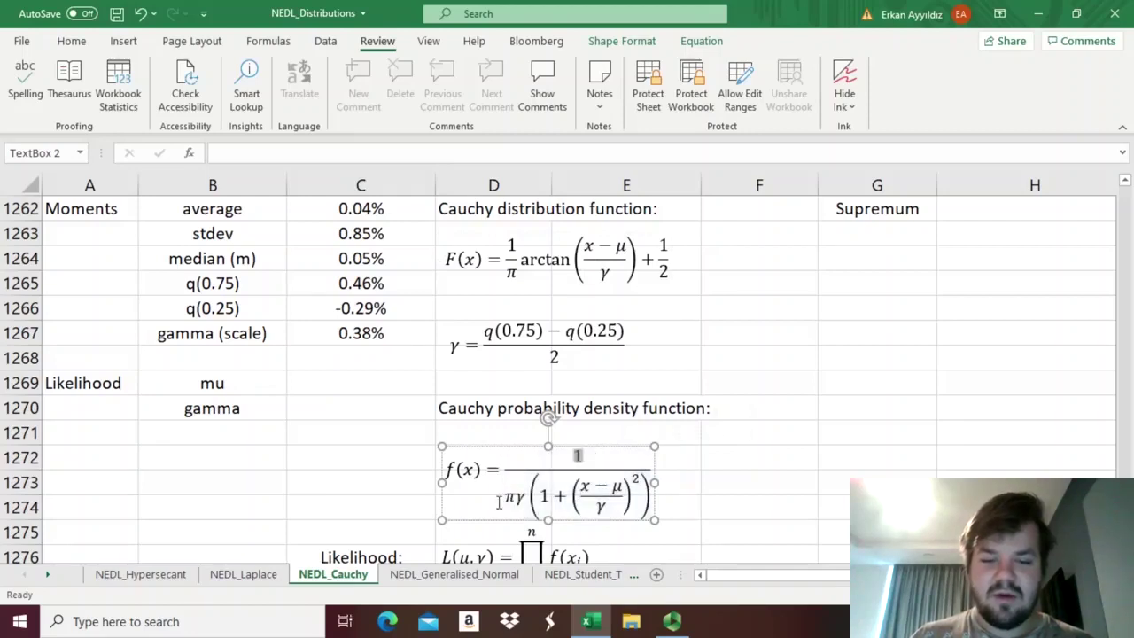
{"action": "left_click_drag", "start_coordinate": [504, 498], "coordinate": [524, 498]}
{"action": "left_click", "coordinate": [813, 483]}
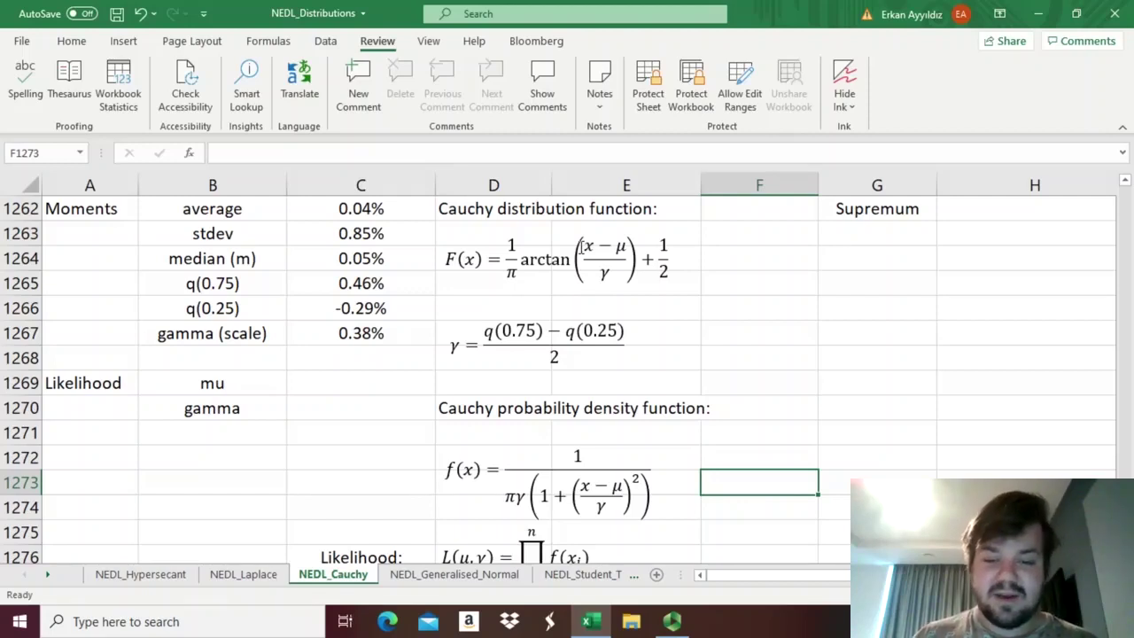
Compare the (x−μ)/γ argument of the distribution function with the squared (x−μ)/γ term in the density's denominator.
{"action": "left_click", "coordinate": [580, 248]}
{"action": "left_click_drag", "start_coordinate": [581, 248], "coordinate": [605, 270]}
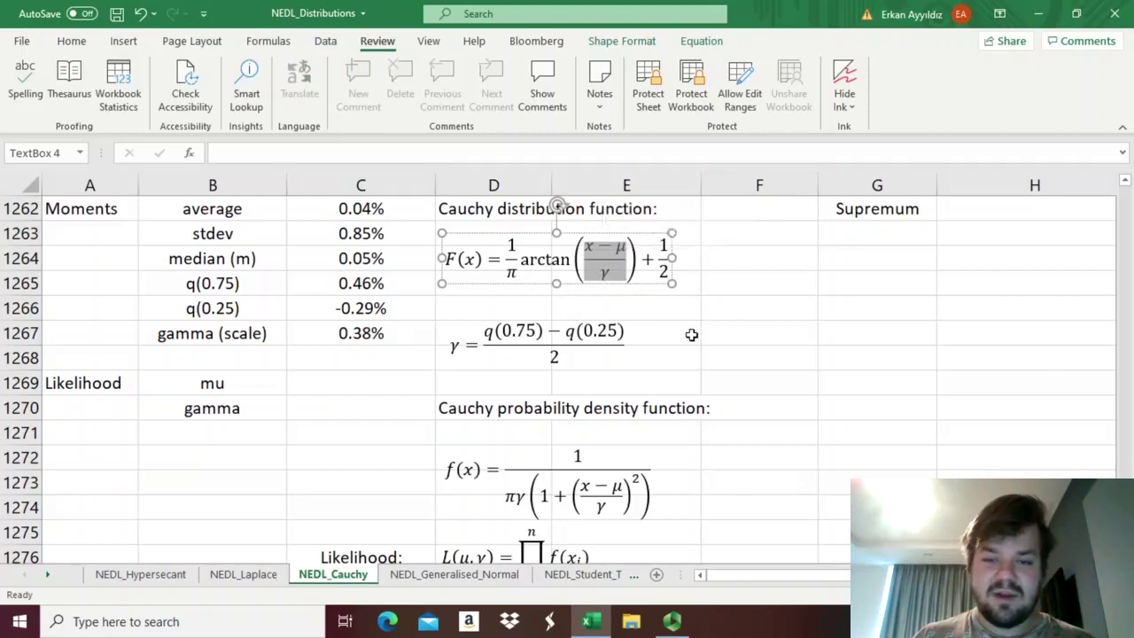
{"action": "left_click", "coordinate": [788, 334]}
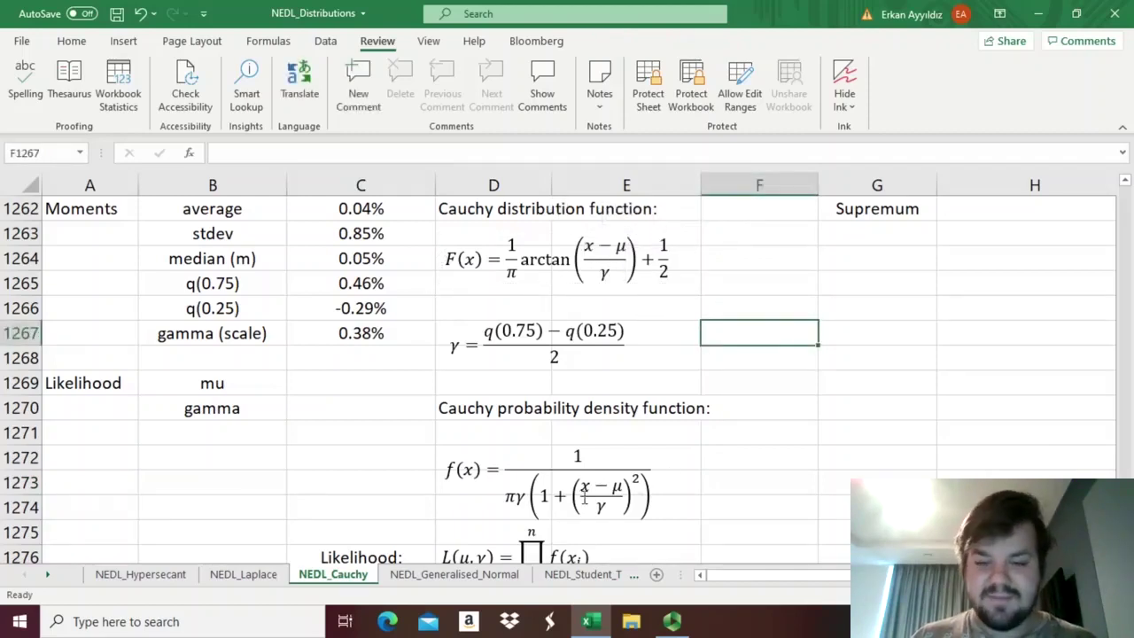
{"action": "left_click", "coordinate": [574, 493]}
{"action": "left_click_drag", "start_coordinate": [574, 493], "coordinate": [623, 523]}
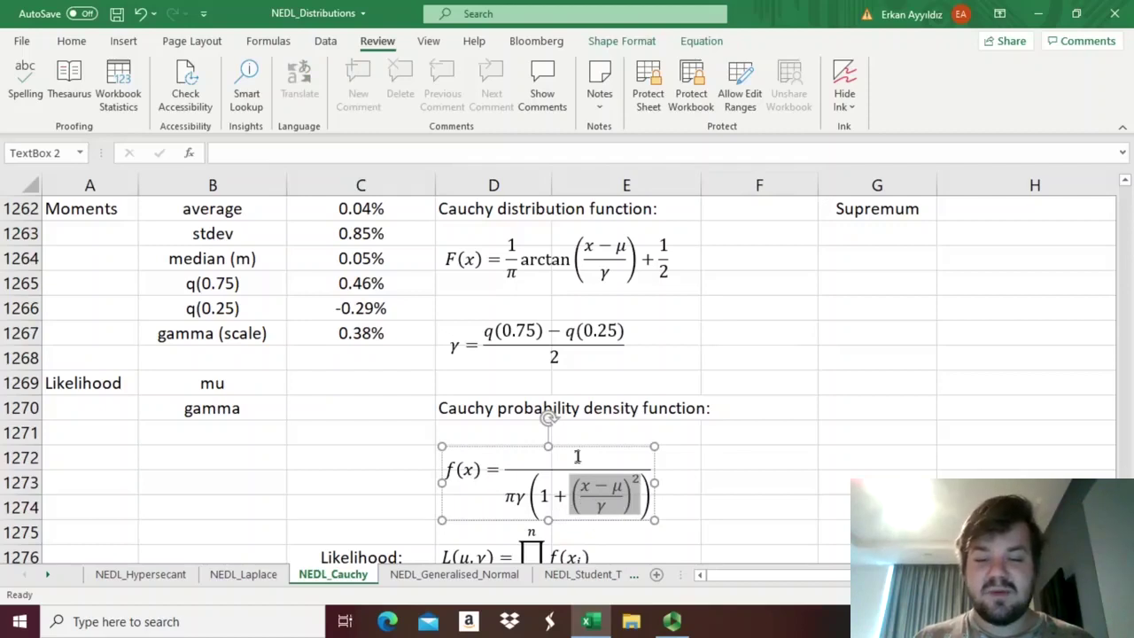
Review the complete density f(x) against the full distribution function F(x), and go on to the likelihood and log-likelihood equations.
{"action": "left_click_drag", "start_coordinate": [564, 459], "coordinate": [611, 485]}
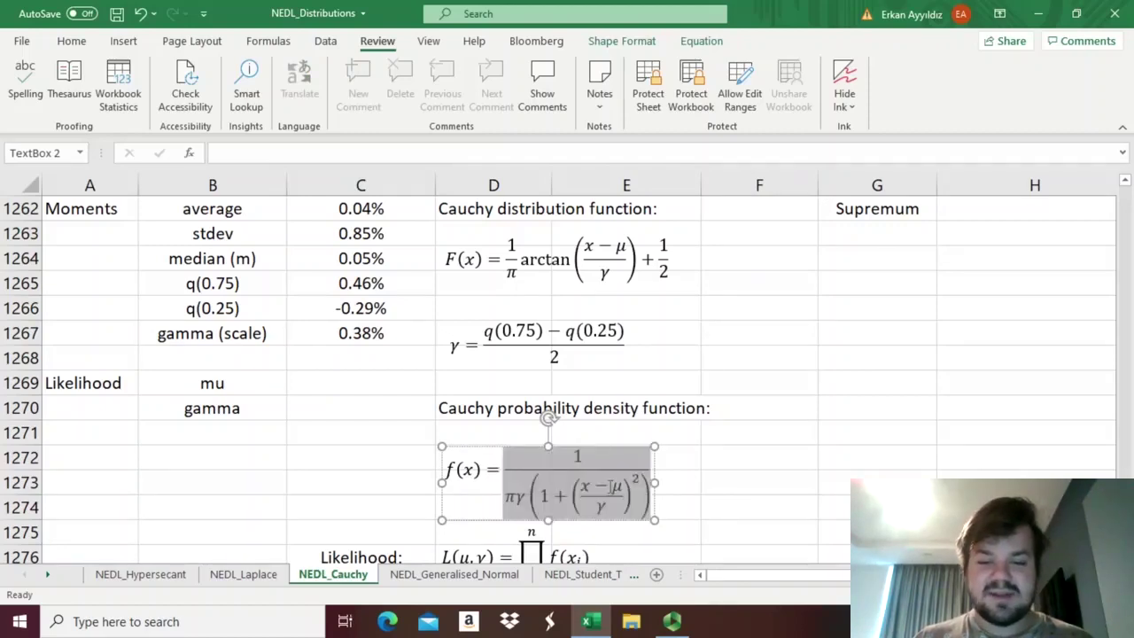
{"action": "left_click", "coordinate": [535, 260]}
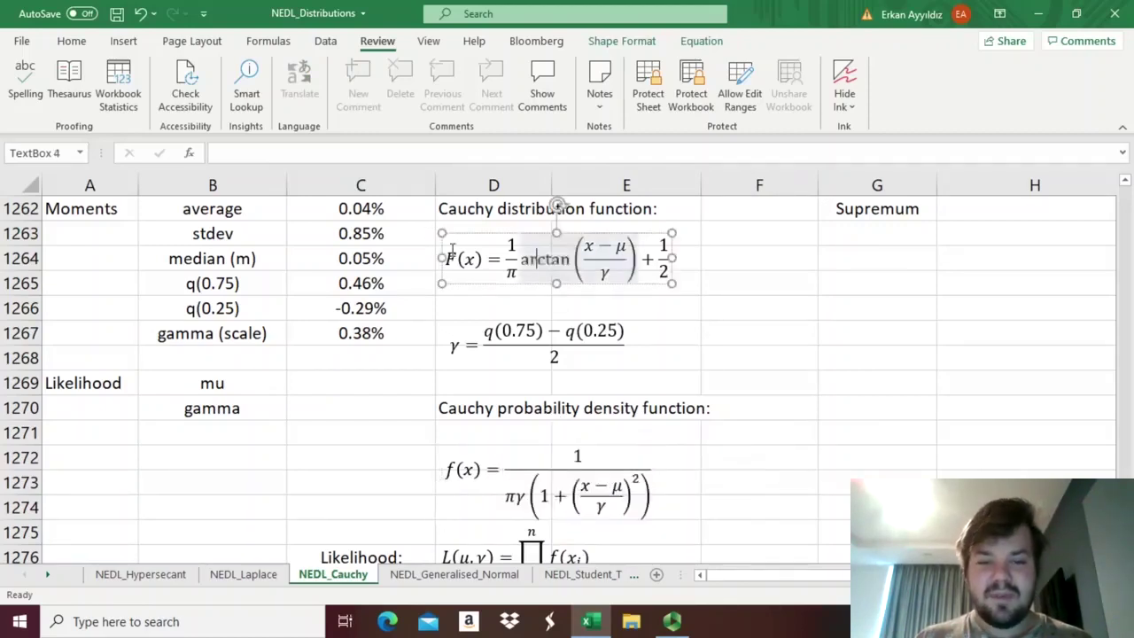
{"action": "left_click_drag", "start_coordinate": [452, 251], "coordinate": [677, 257]}
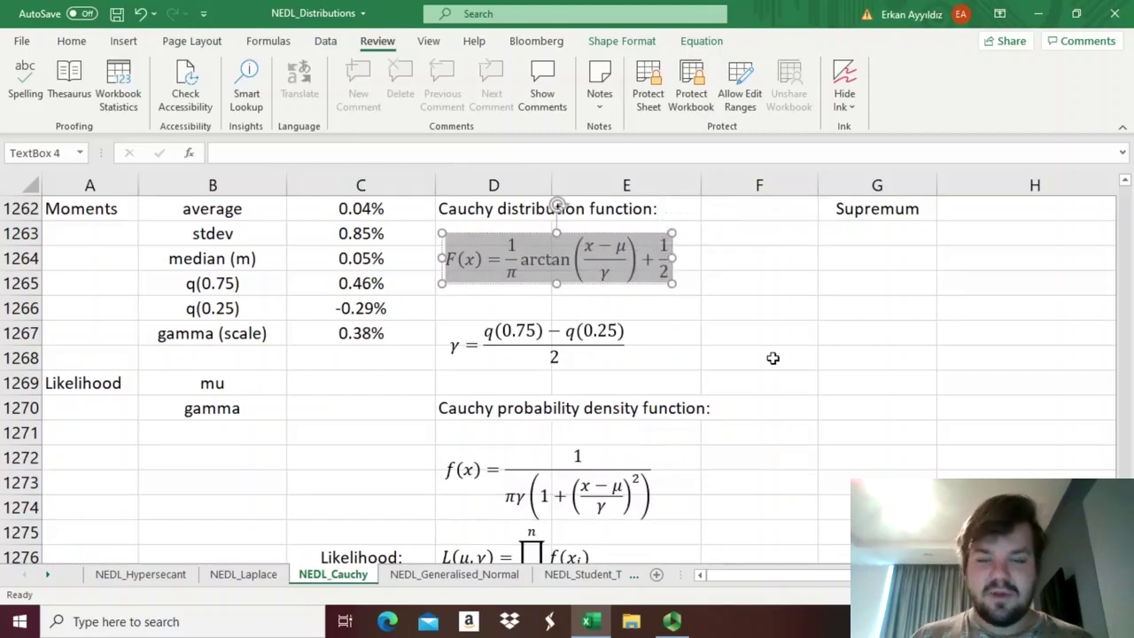
{"action": "left_click", "coordinate": [765, 332]}
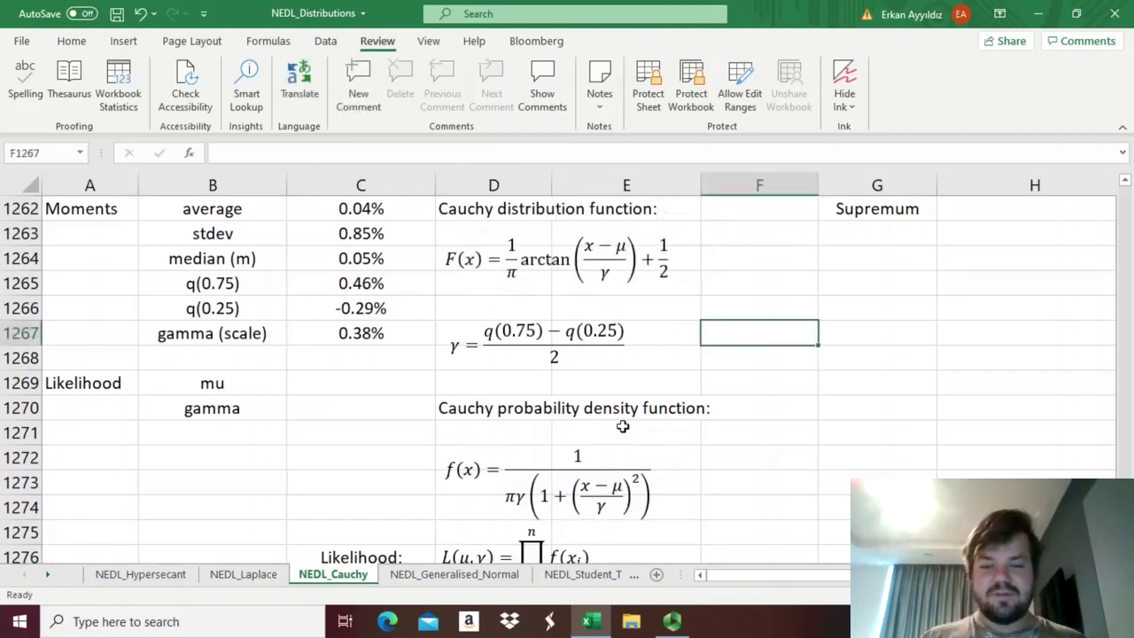
{"action": "left_click", "coordinate": [559, 465]}
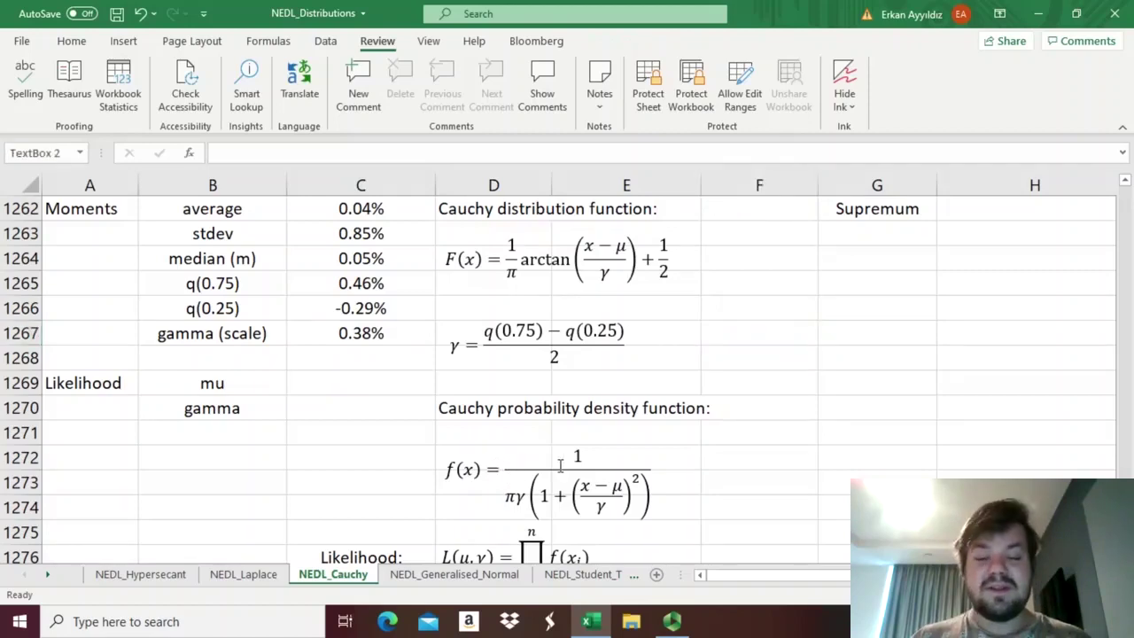
{"action": "left_click_drag", "start_coordinate": [559, 465], "coordinate": [655, 483]}
{"action": "left_click", "coordinate": [771, 406]}
{"action": "scroll", "coordinate": [757, 379], "scroll_direction": "down", "scroll_amount": 2}
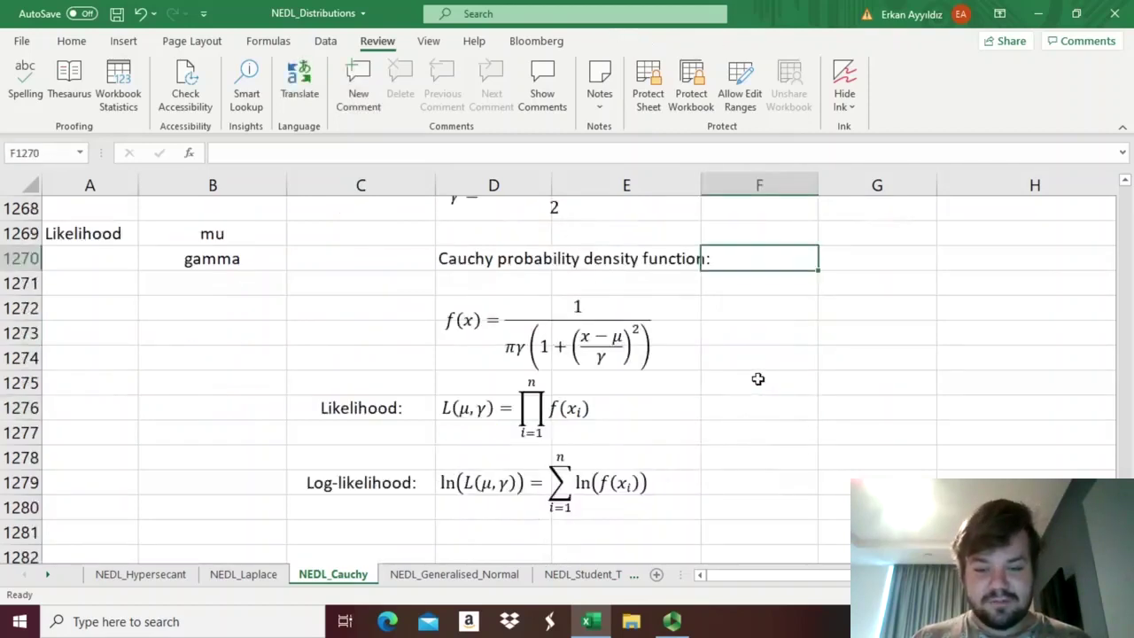
{"action": "left_click", "coordinate": [757, 355]}
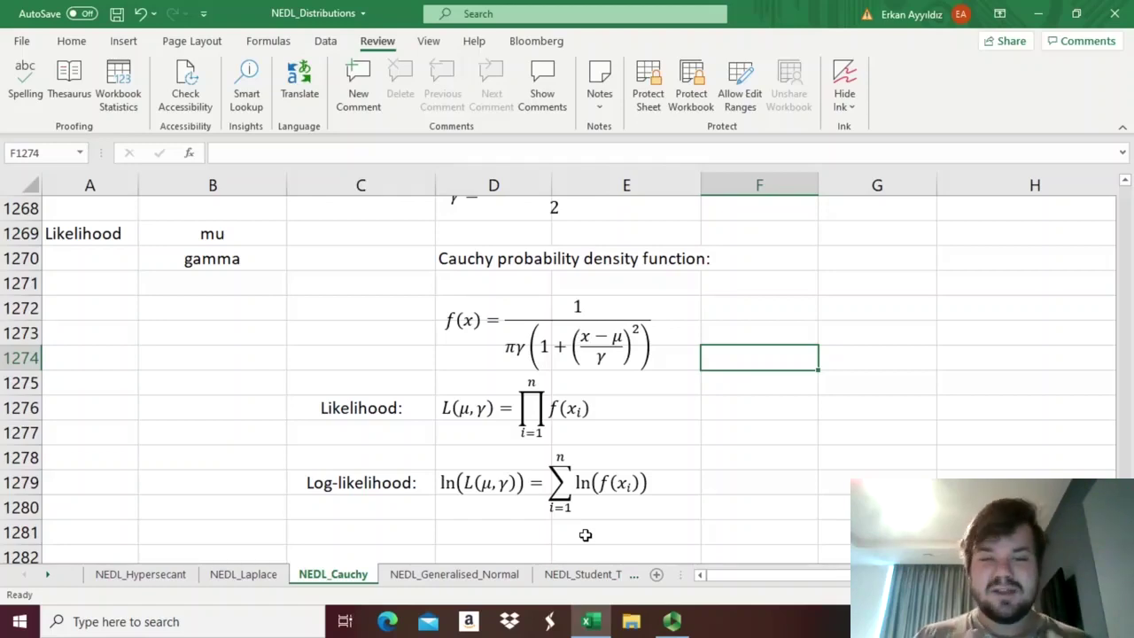
Revisit the Cauchy distribution function F(x) and return to the density equation f(x) above the likelihood formulas.
{"action": "scroll", "coordinate": [585, 535], "scroll_direction": "up", "scroll_amount": 2}
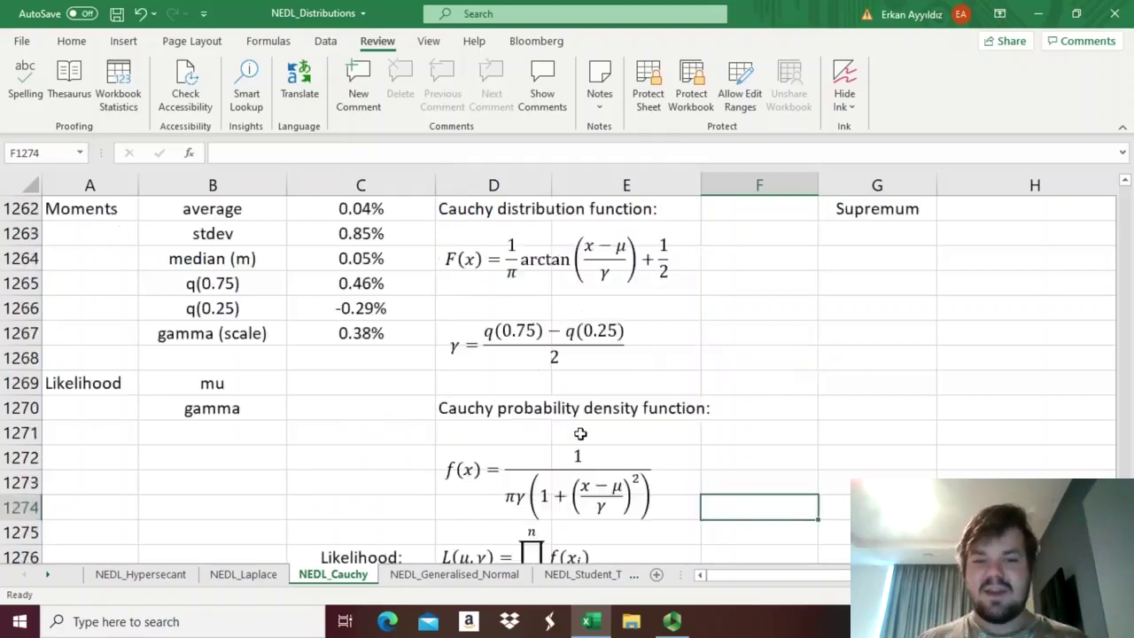
{"action": "left_click", "coordinate": [447, 255]}
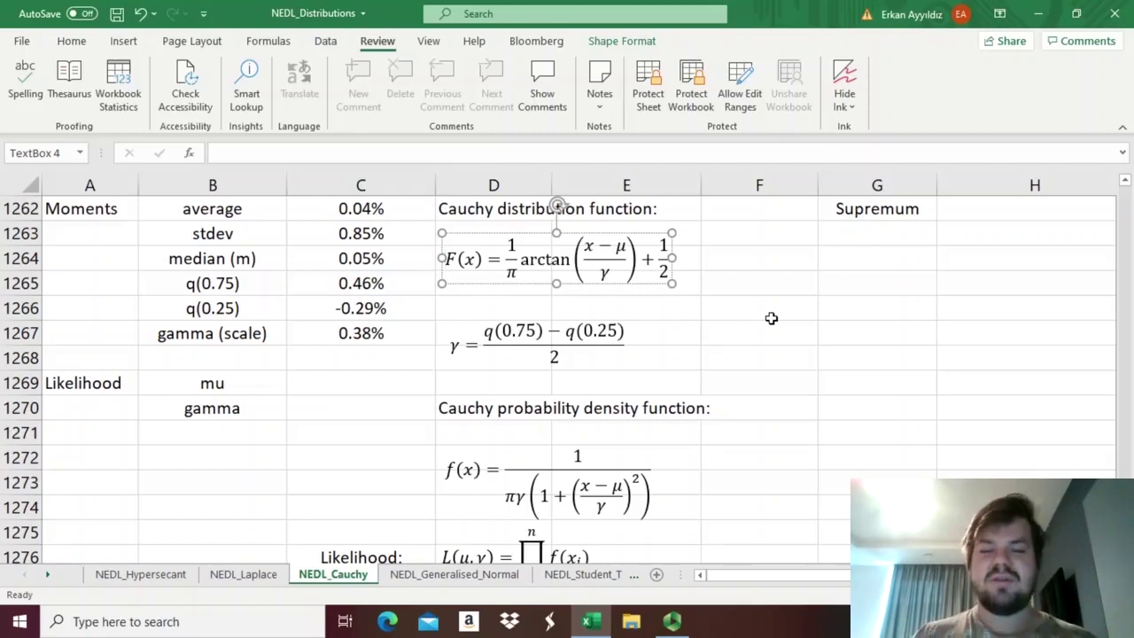
{"action": "scroll", "coordinate": [753, 327], "scroll_direction": "down", "scroll_amount": 3}
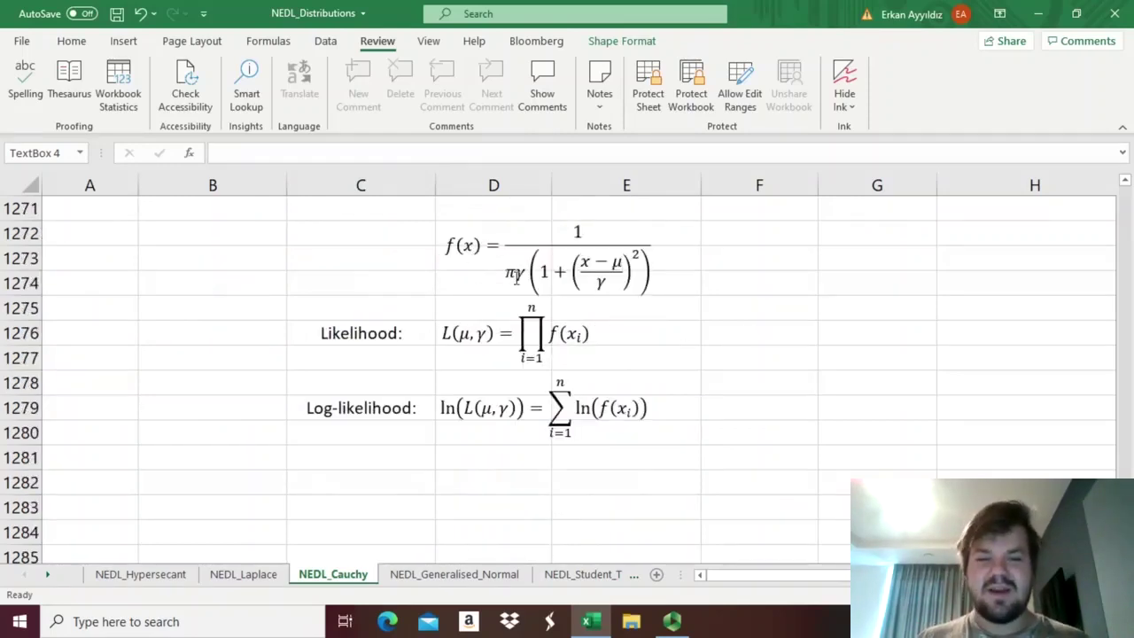
{"action": "left_click", "coordinate": [448, 249]}
{"action": "left_click", "coordinate": [750, 291]}
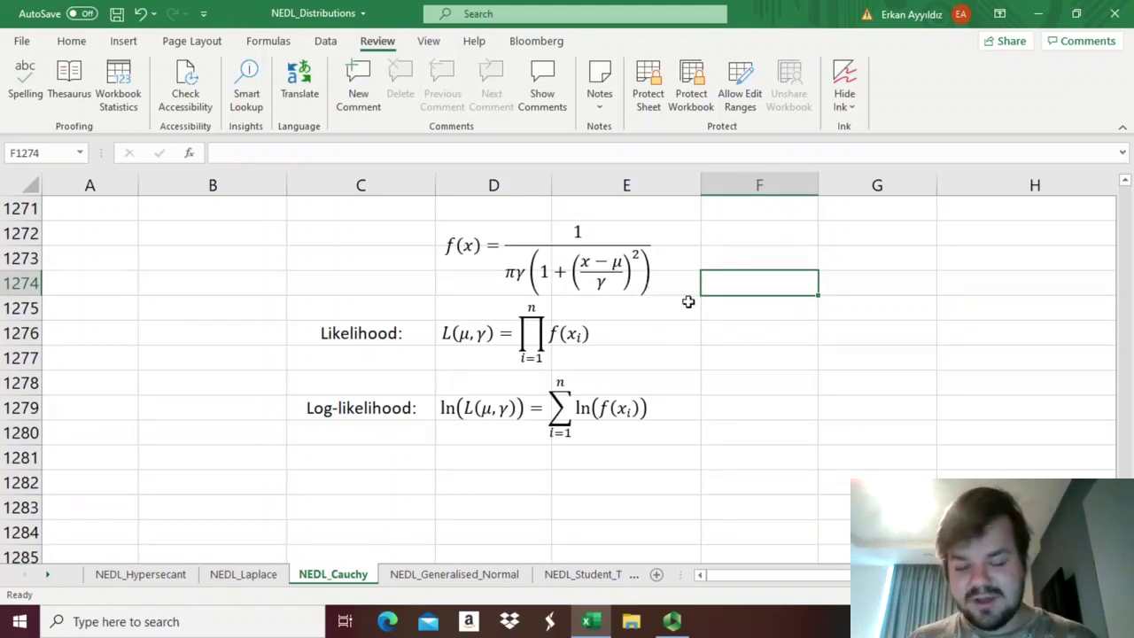
Examine the density's denominator, covering the squared (x−μ)/γ term, the added 1 and the πγ multiplier.
{"action": "left_click", "coordinate": [475, 241]}
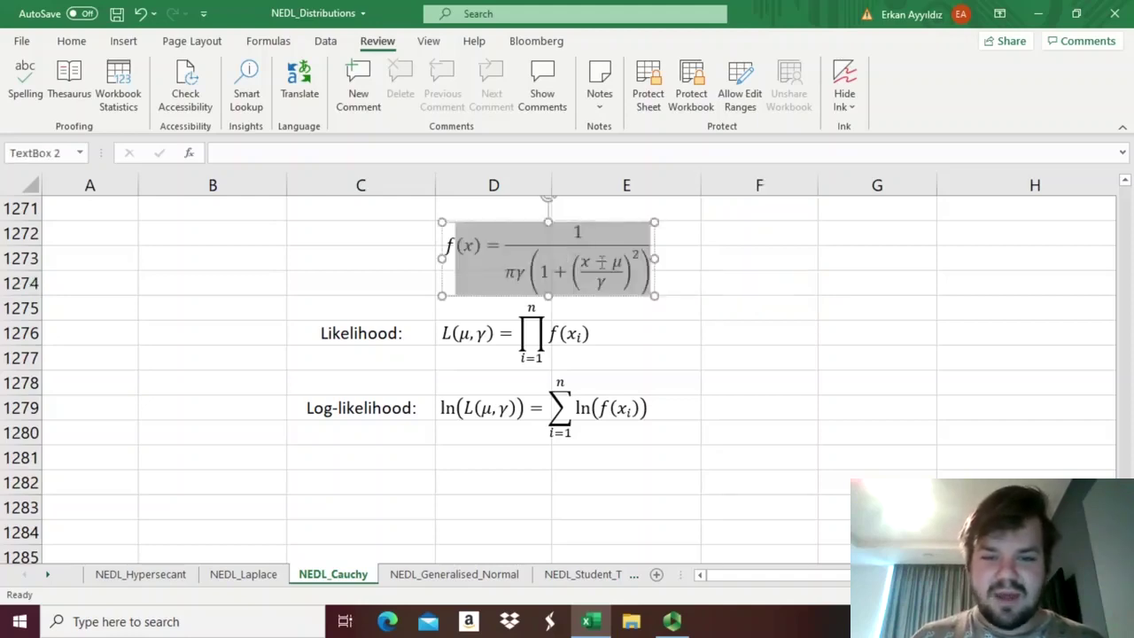
{"action": "double_click", "coordinate": [610, 266]}
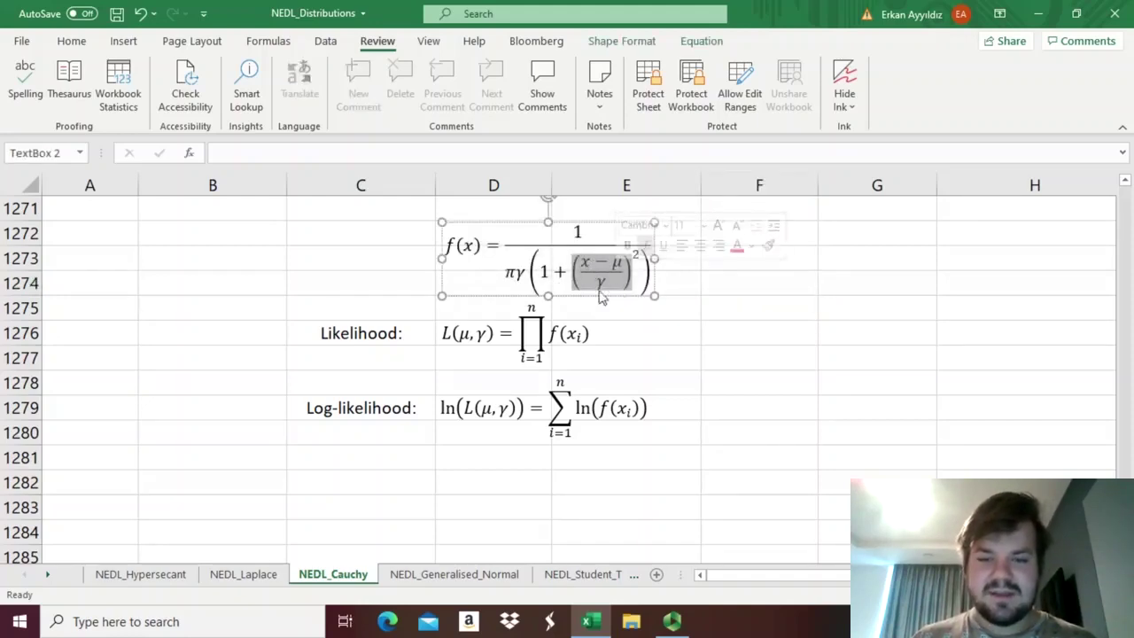
{"action": "left_click_drag", "start_coordinate": [544, 273], "coordinate": [616, 276]}
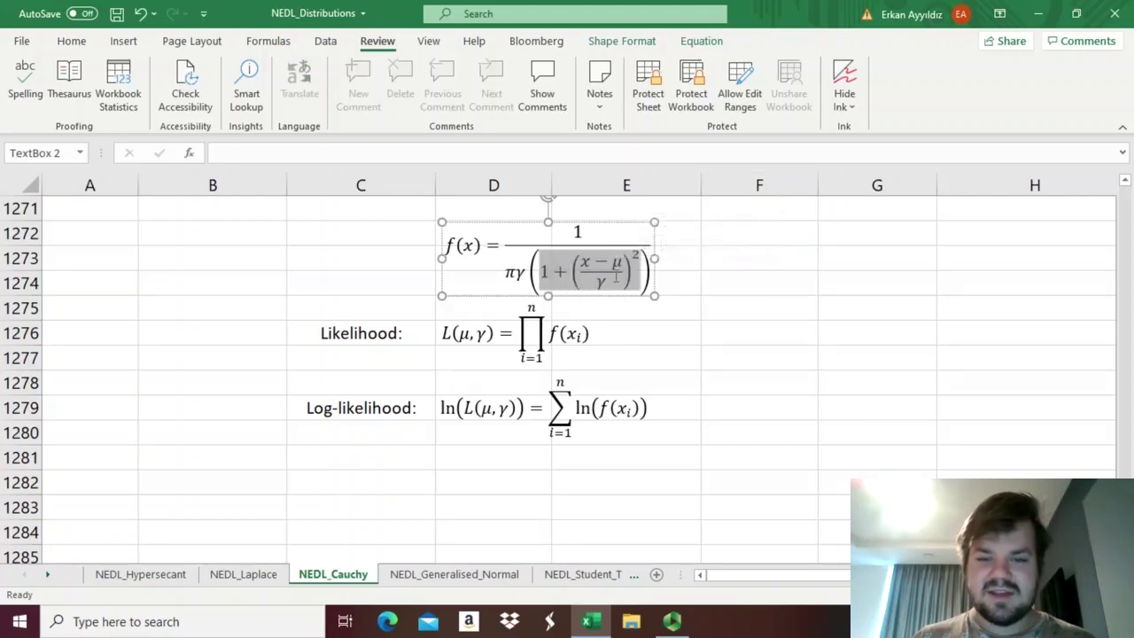
{"action": "left_click", "coordinate": [502, 276], "text": "shift"}
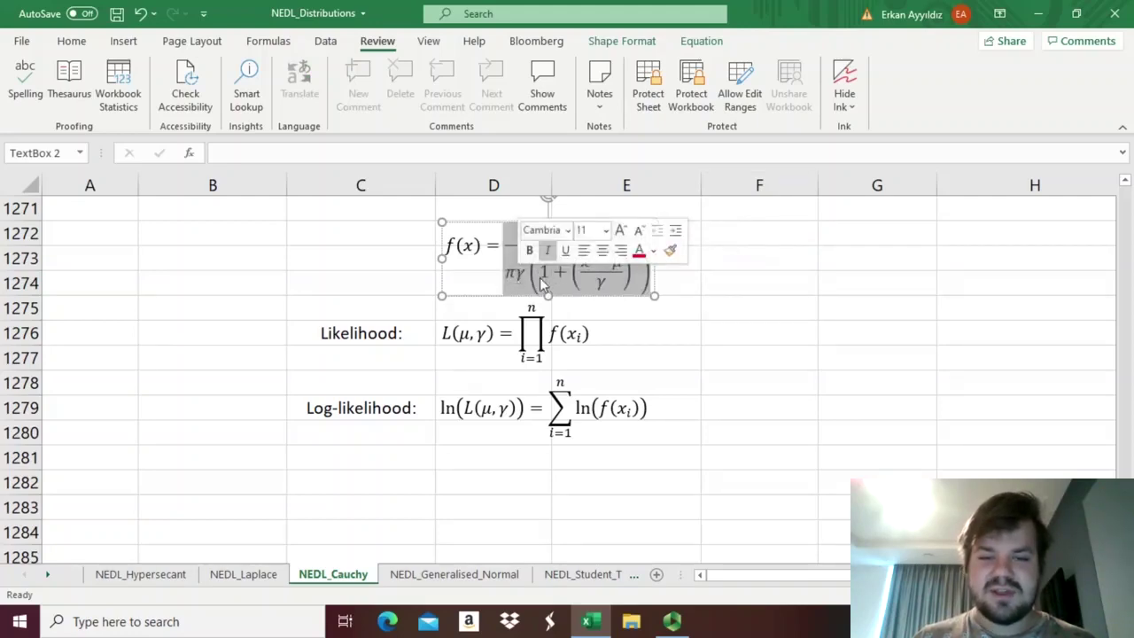
{"action": "left_click", "coordinate": [620, 286]}
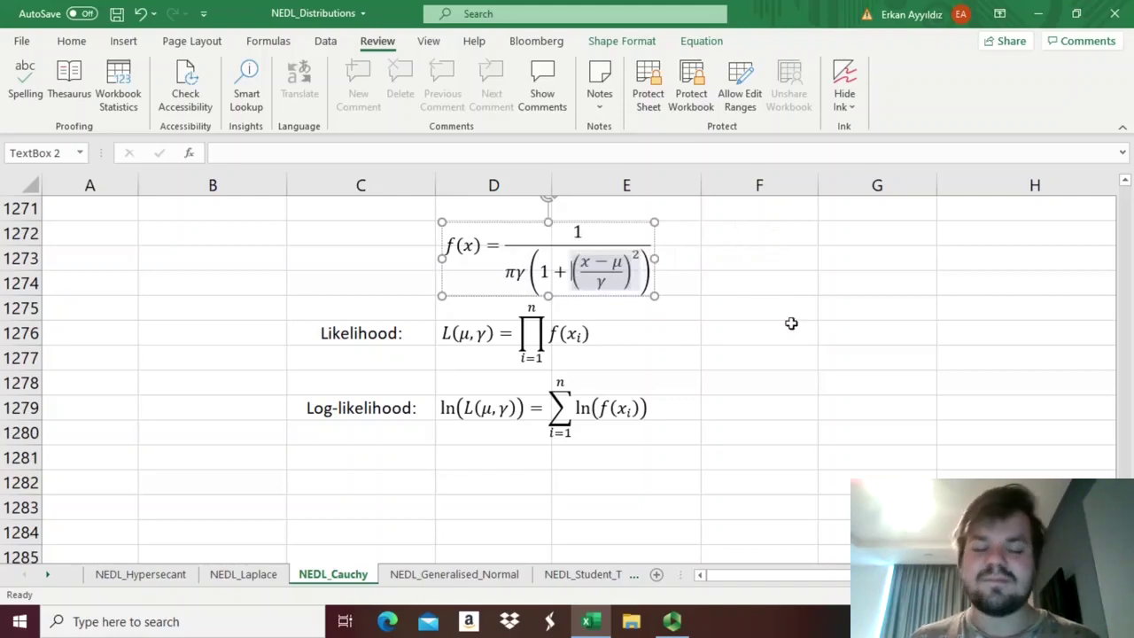
{"action": "left_click", "coordinate": [744, 340]}
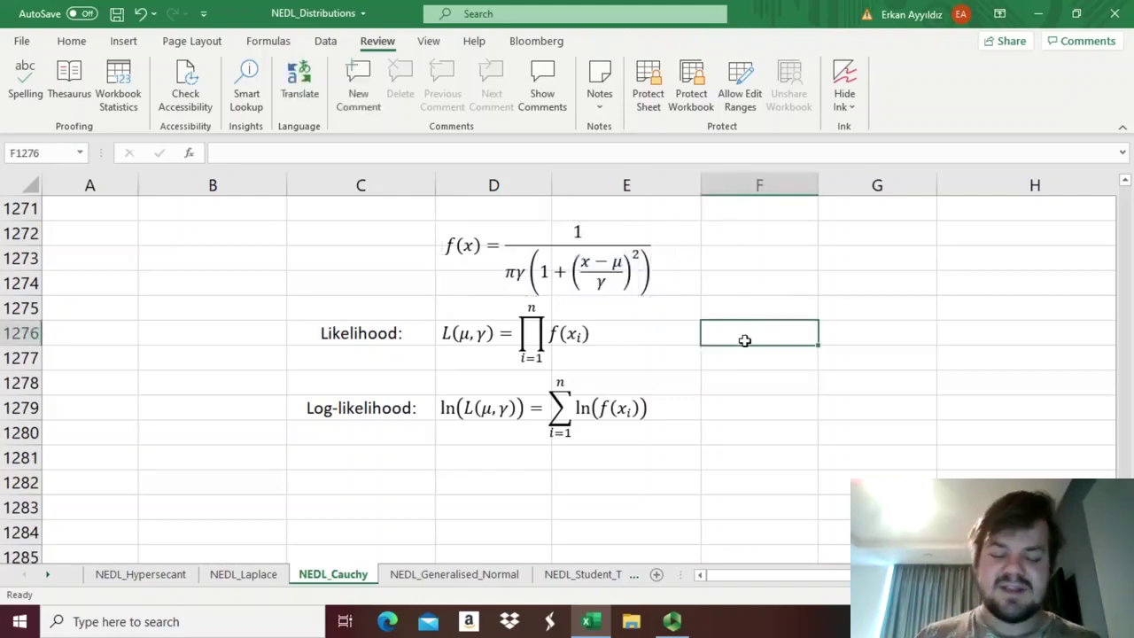
Review the Likelihood and Log-likelihood equations, focusing on the parameters μ and γ of the log-likelihood.
{"action": "left_click", "coordinate": [370, 345]}
{"action": "left_click", "coordinate": [365, 411]}
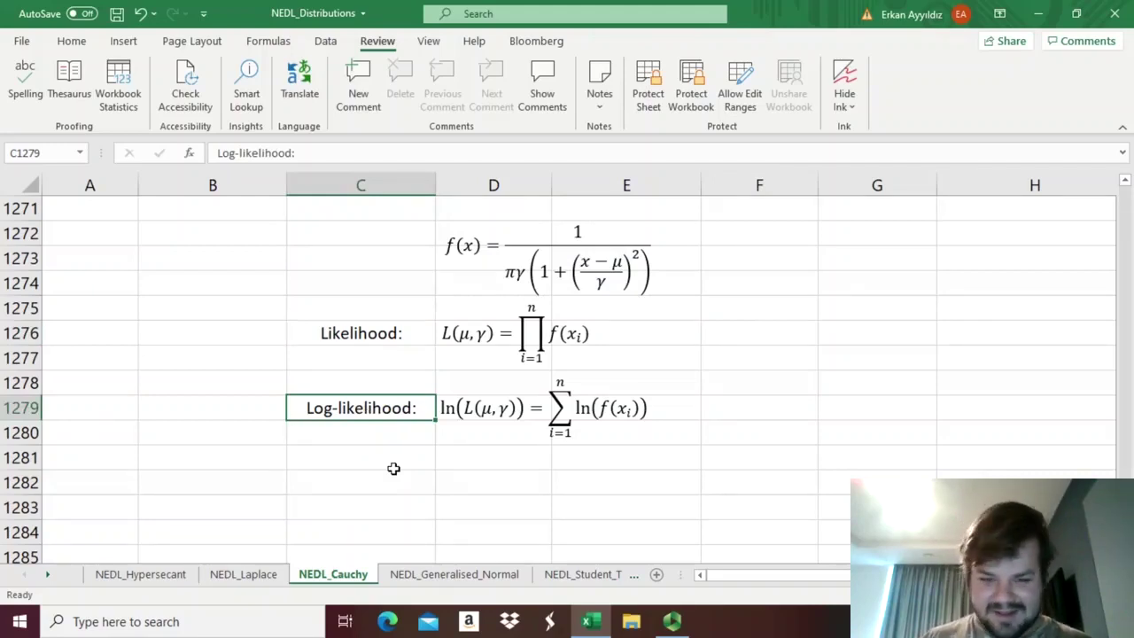
{"action": "scroll", "coordinate": [393, 468], "scroll_direction": "up", "scroll_amount": 3}
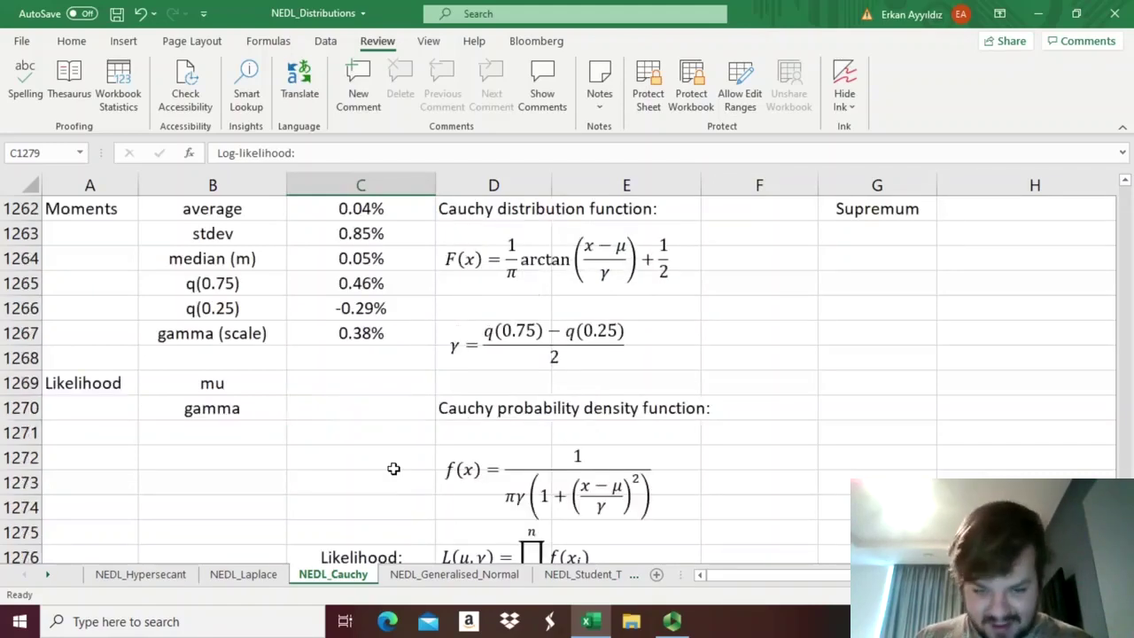
{"action": "scroll", "coordinate": [393, 468], "scroll_direction": "down", "scroll_amount": 2}
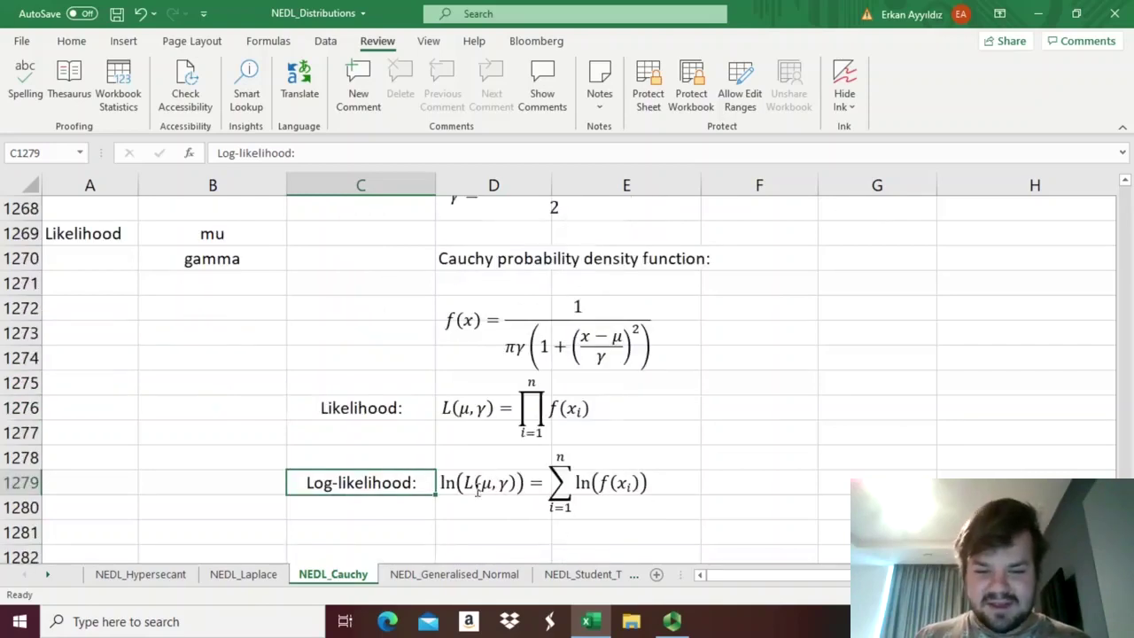
{"action": "left_click", "coordinate": [485, 481]}
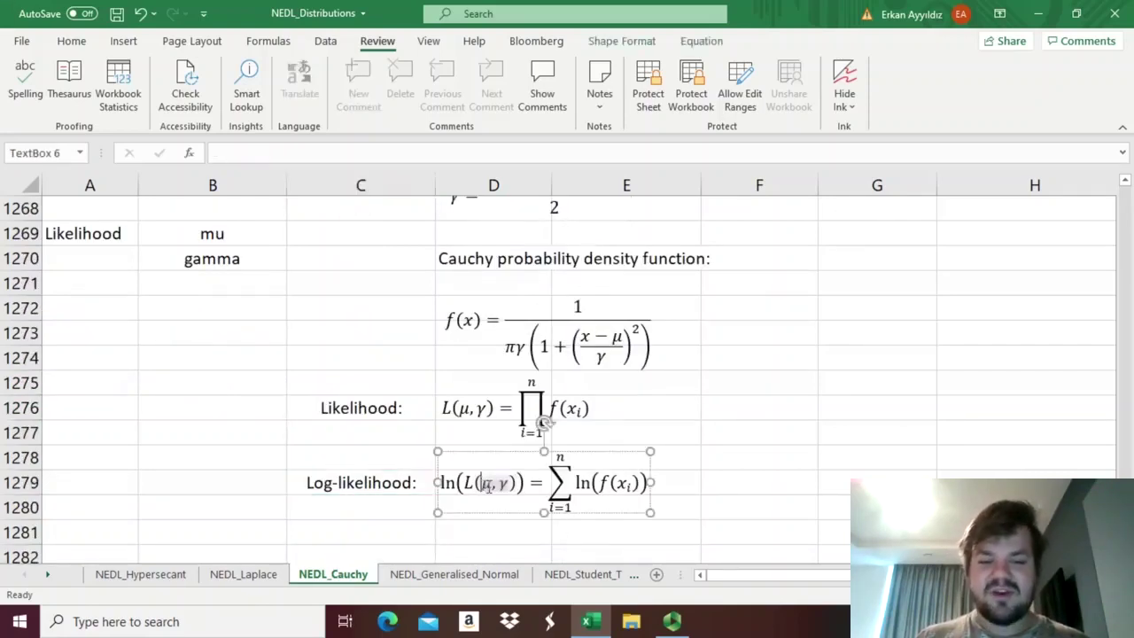
{"action": "left_click_drag", "start_coordinate": [485, 482], "coordinate": [510, 486]}
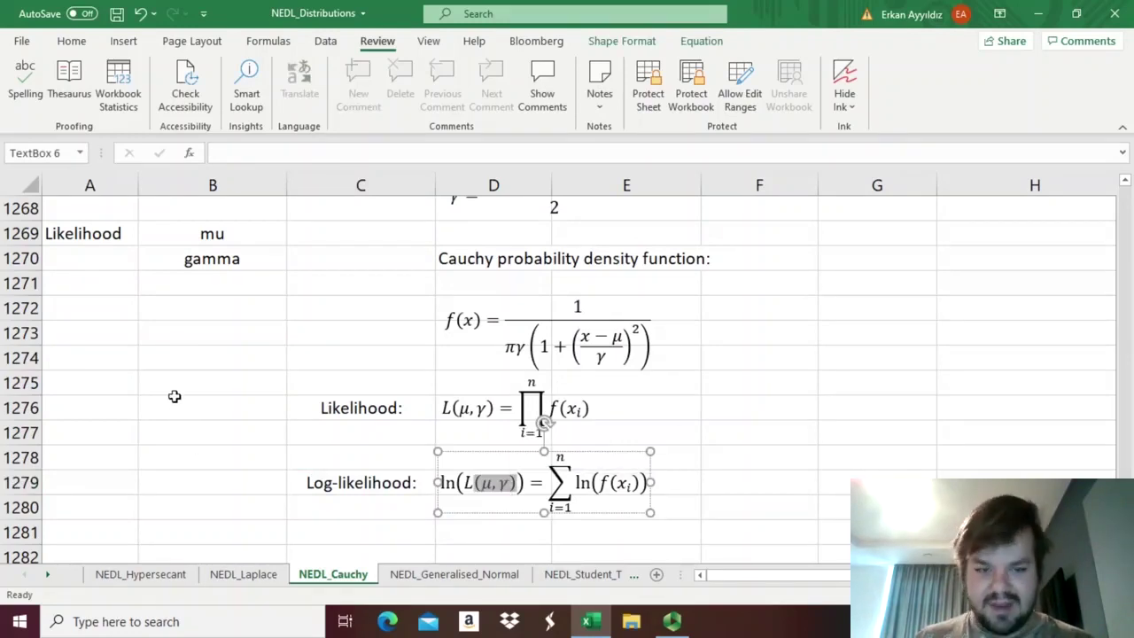
{"action": "left_click", "coordinate": [197, 356]}
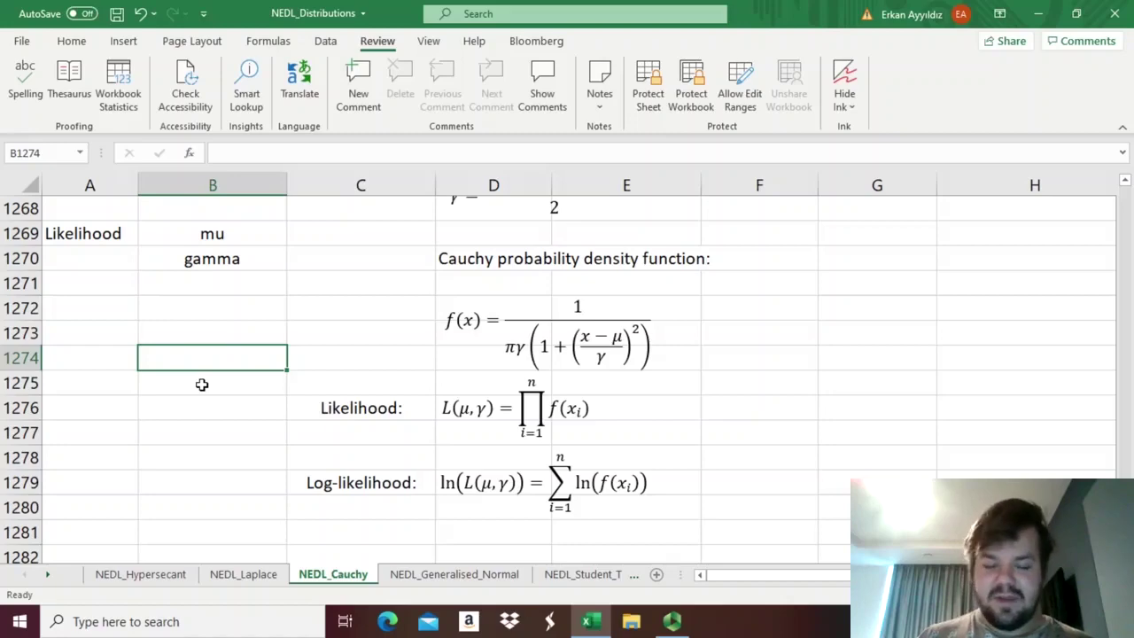
Go to the first data row of the S&P 500 table and select cell J3 under Cauchy PDF (ML).
{"action": "scroll", "coordinate": [817, 438], "scroll_direction": "up", "scroll_amount": 3}
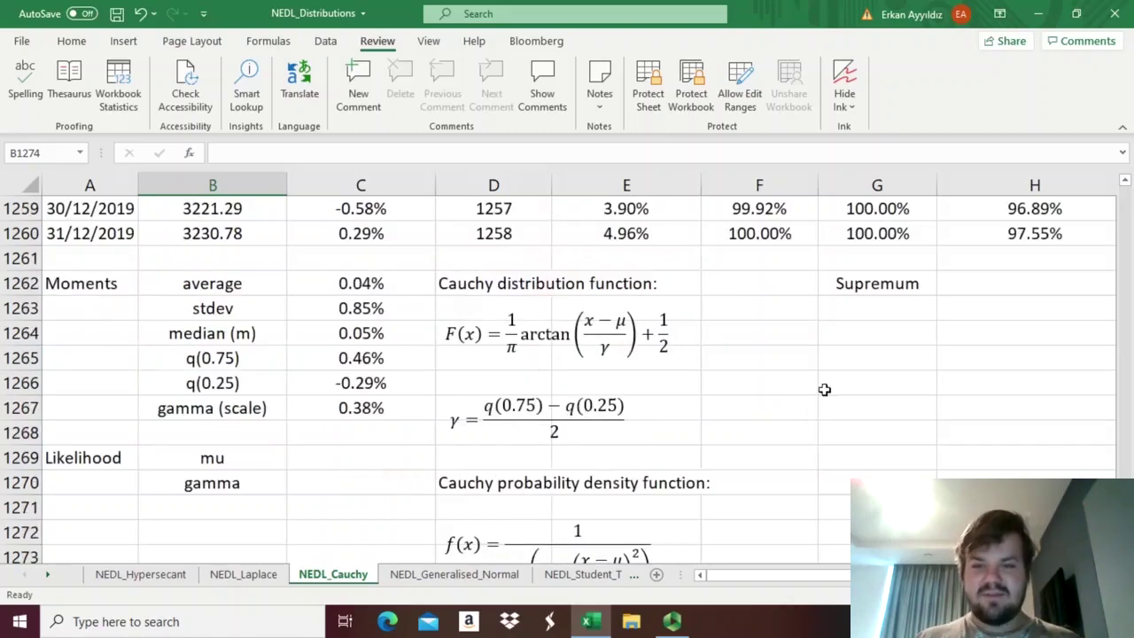
{"action": "left_click", "coordinate": [857, 233]}
{"action": "key", "text": "Right"}
{"action": "key", "text": "ctrl+Up"}
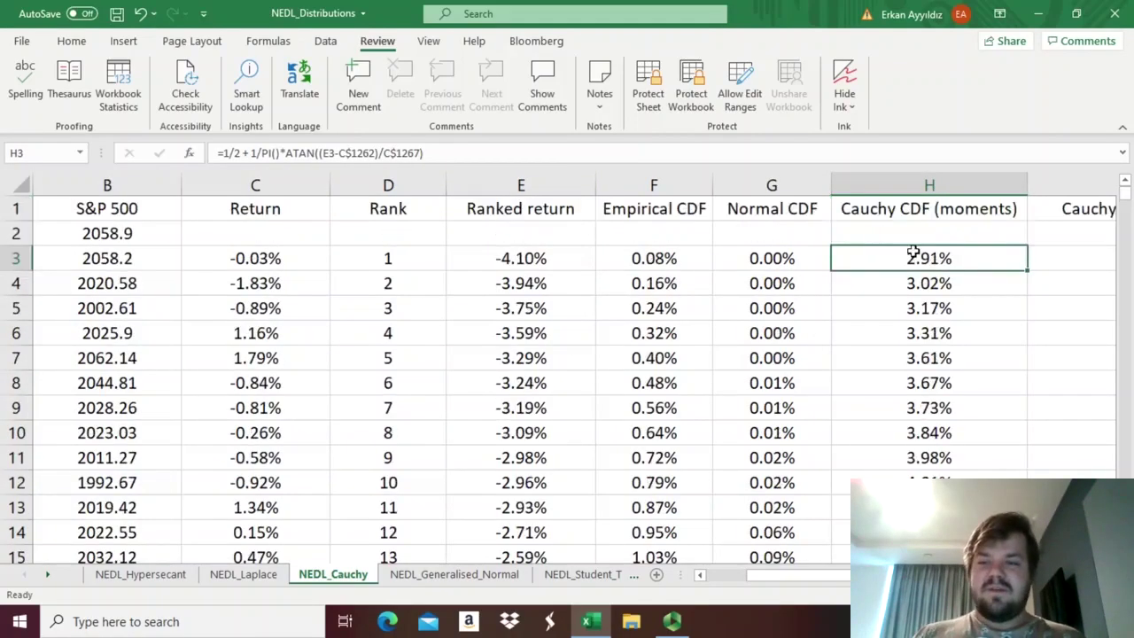
{"action": "left_click_drag", "start_coordinate": [907, 212], "coordinate": [875, 240]}
{"action": "left_click", "coordinate": [855, 263]}
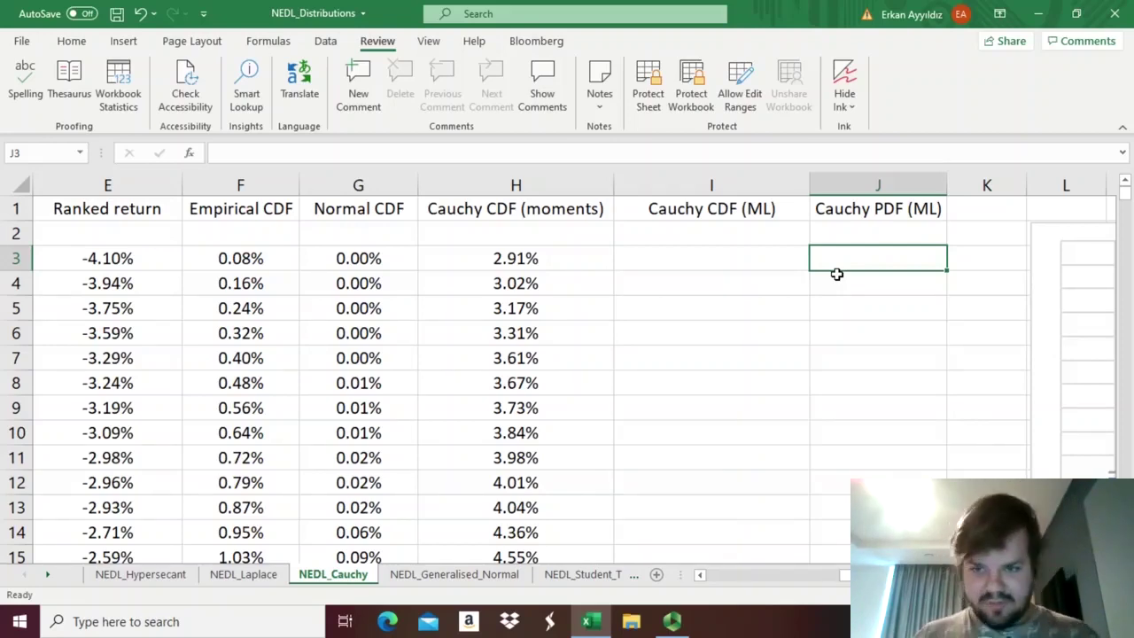
Begin the log-density formula in J3 with =LN(1/(PI()*C$1270, referencing the likelihood gamma cell with its row locked.
{"action": "type", "text": "="}
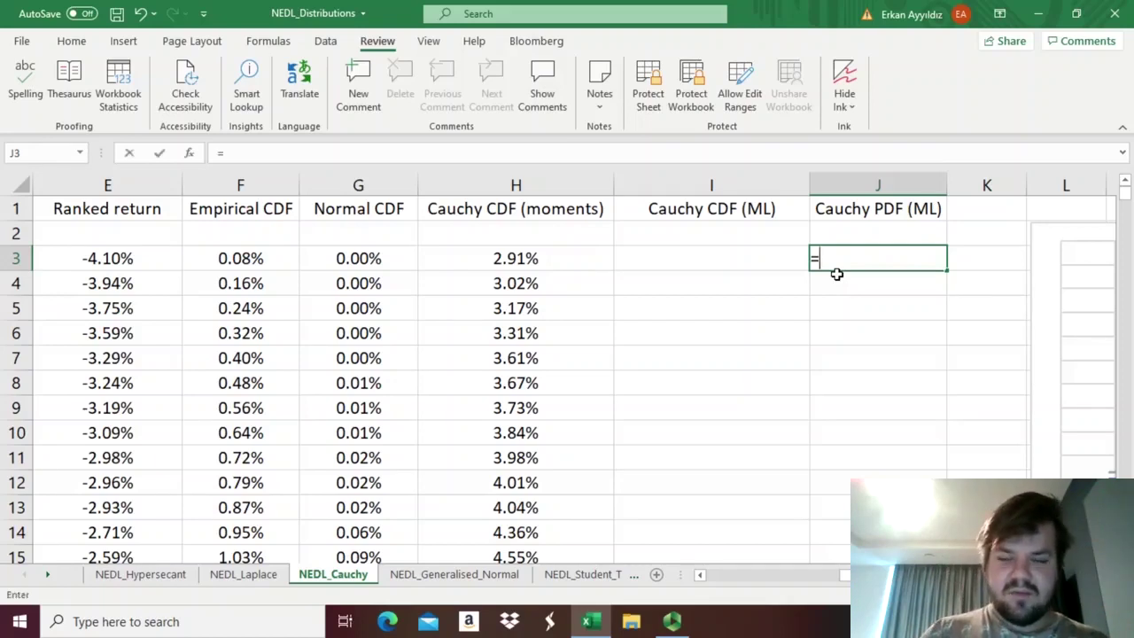
{"action": "type", "text": "LN("}
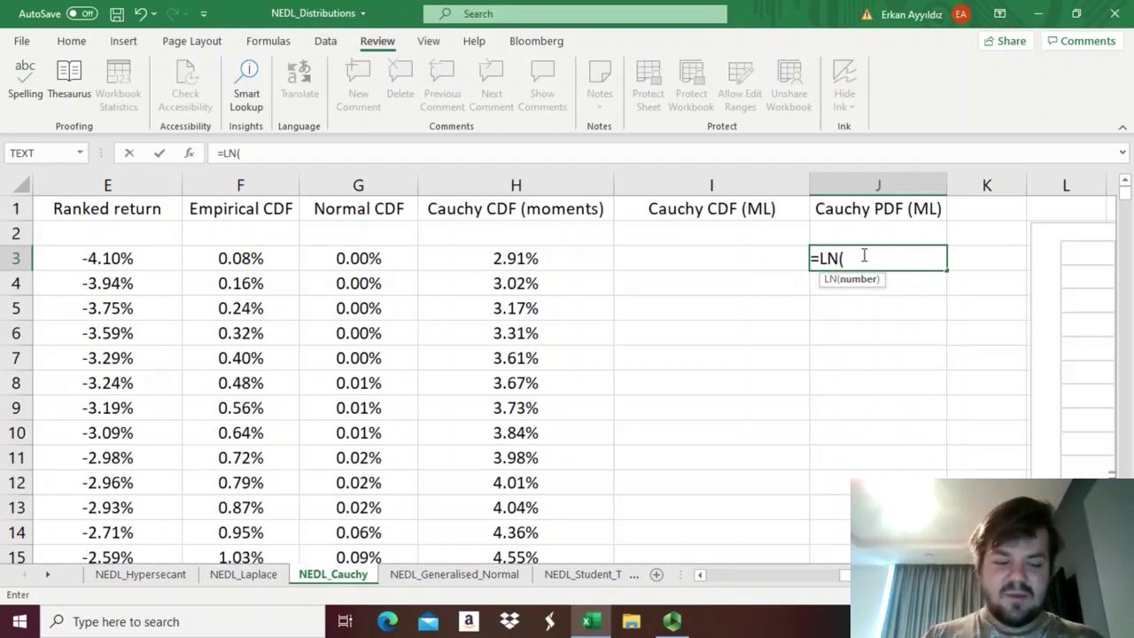
{"action": "type", "text": "1/("}
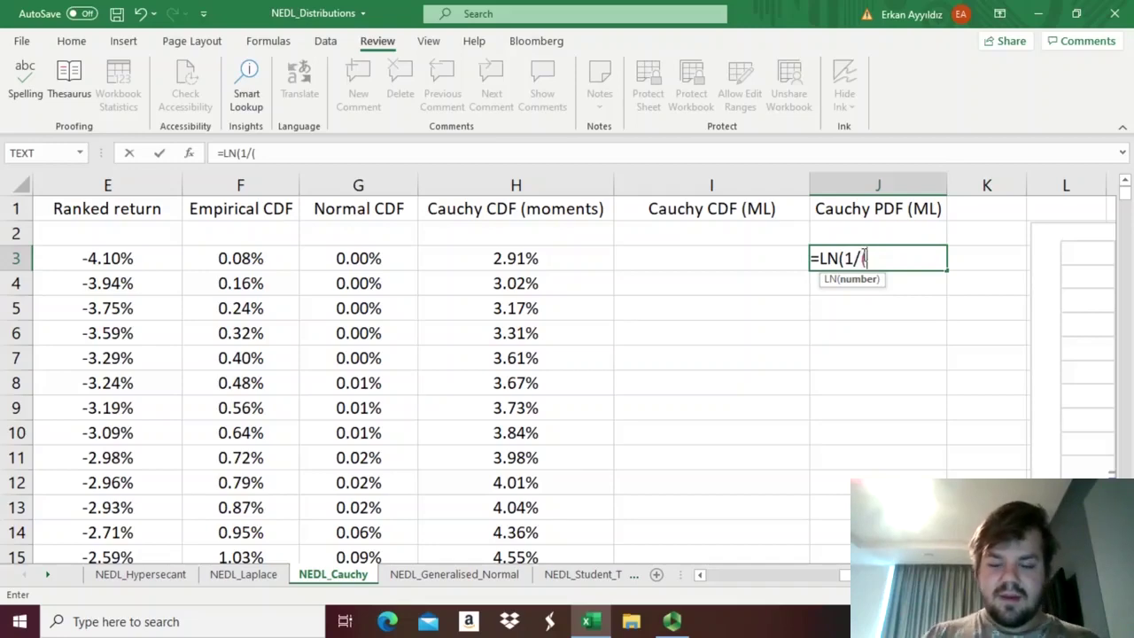
{"action": "type", "text": "PI()*"}
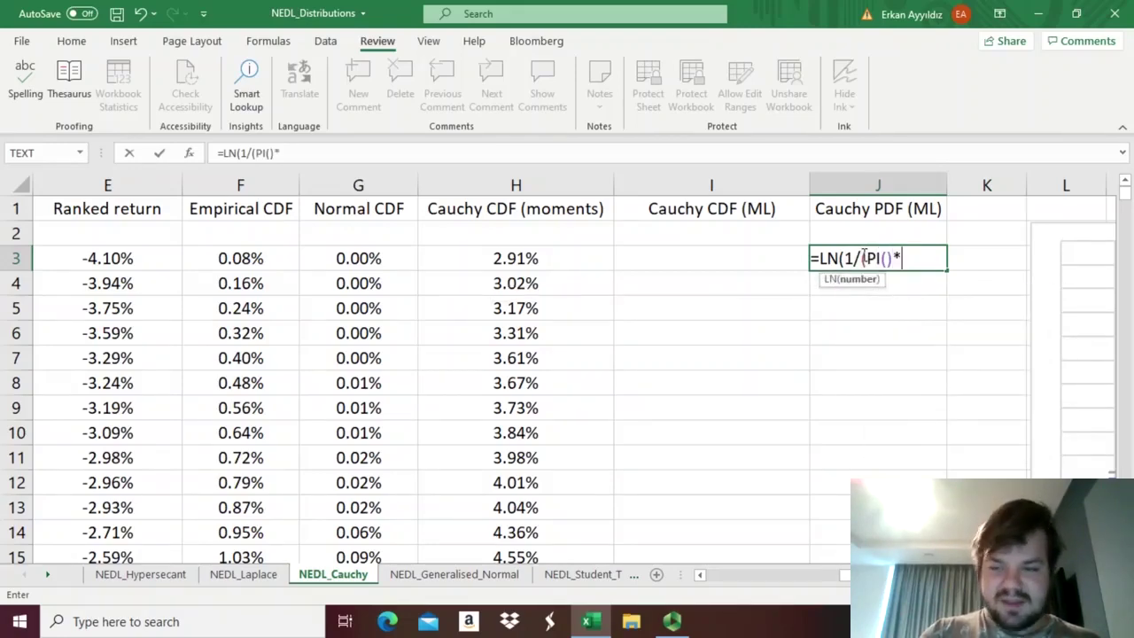
{"action": "scroll", "coordinate": [147, 450], "scroll_direction": "left", "scroll_amount": 2}
{"action": "scroll", "coordinate": [147, 450], "scroll_direction": "down", "scroll_amount": 7}
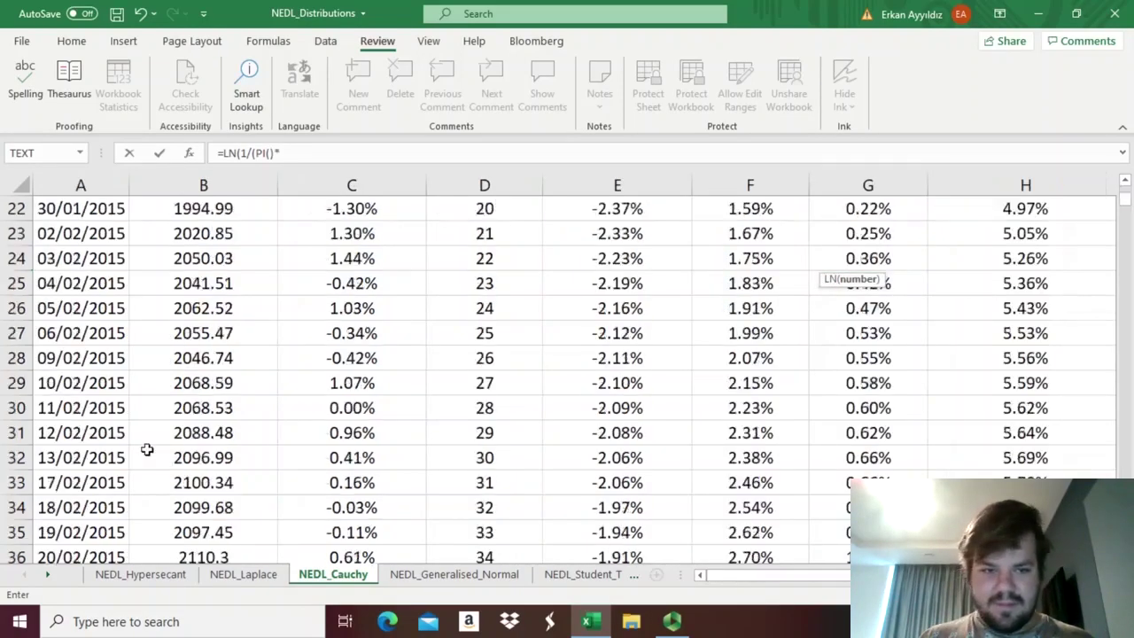
{"action": "scroll", "coordinate": [147, 450], "scroll_direction": "down", "scroll_amount": 6}
{"action": "left_click", "coordinate": [248, 450]}
{"action": "key", "text": "ctrl+Down"}
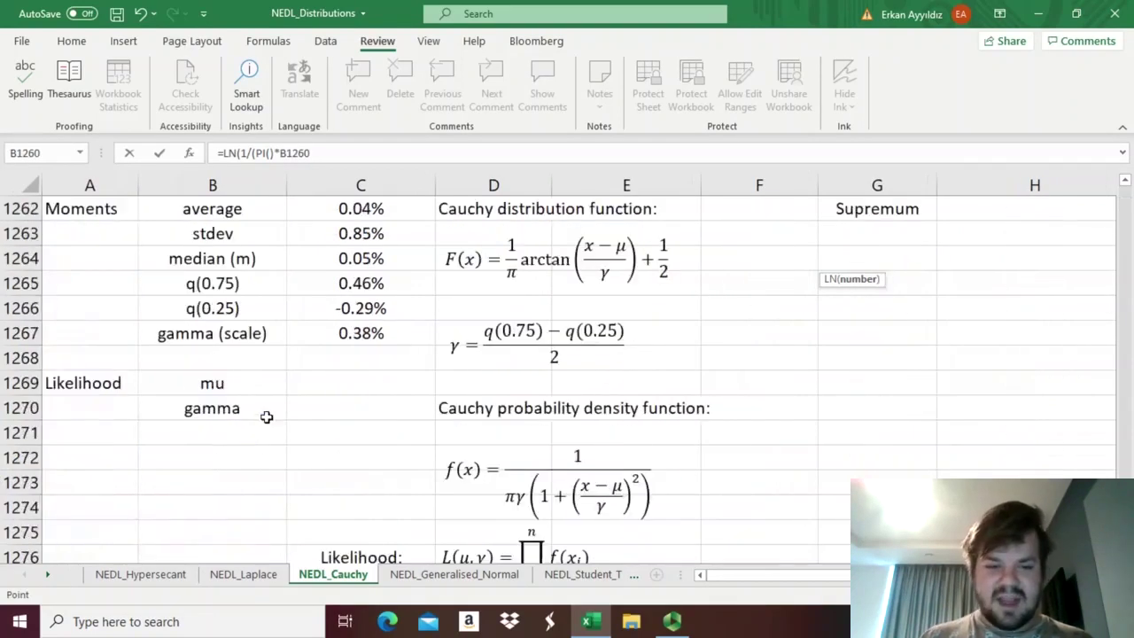
{"action": "left_click", "coordinate": [343, 399]}
{"action": "left_click", "coordinate": [287, 155]}
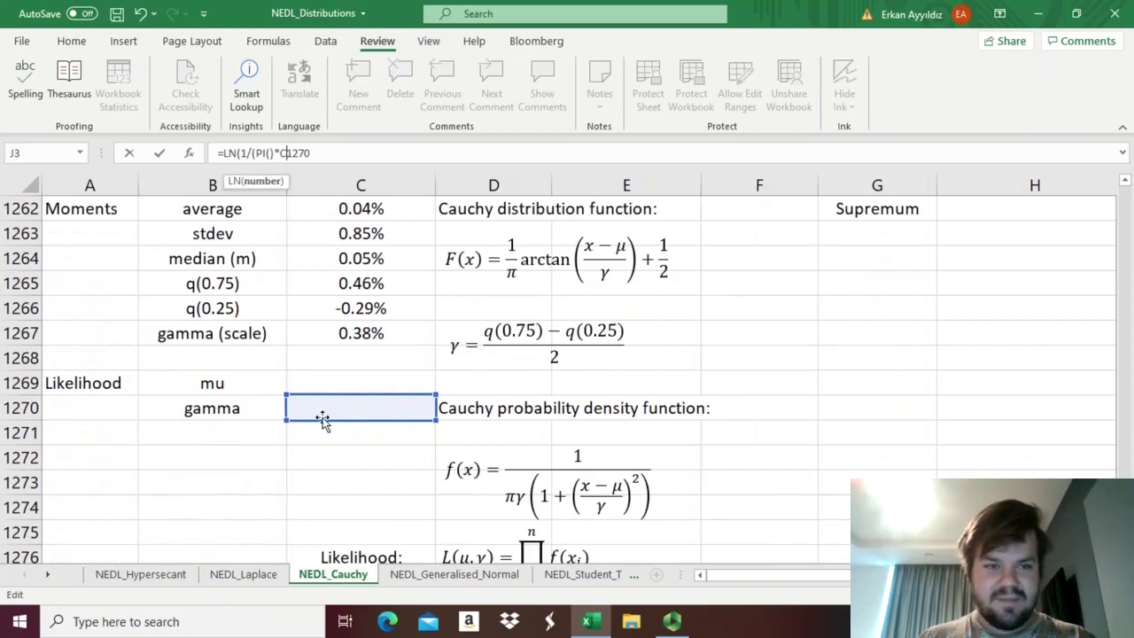
{"action": "type", "text": "$1270"}
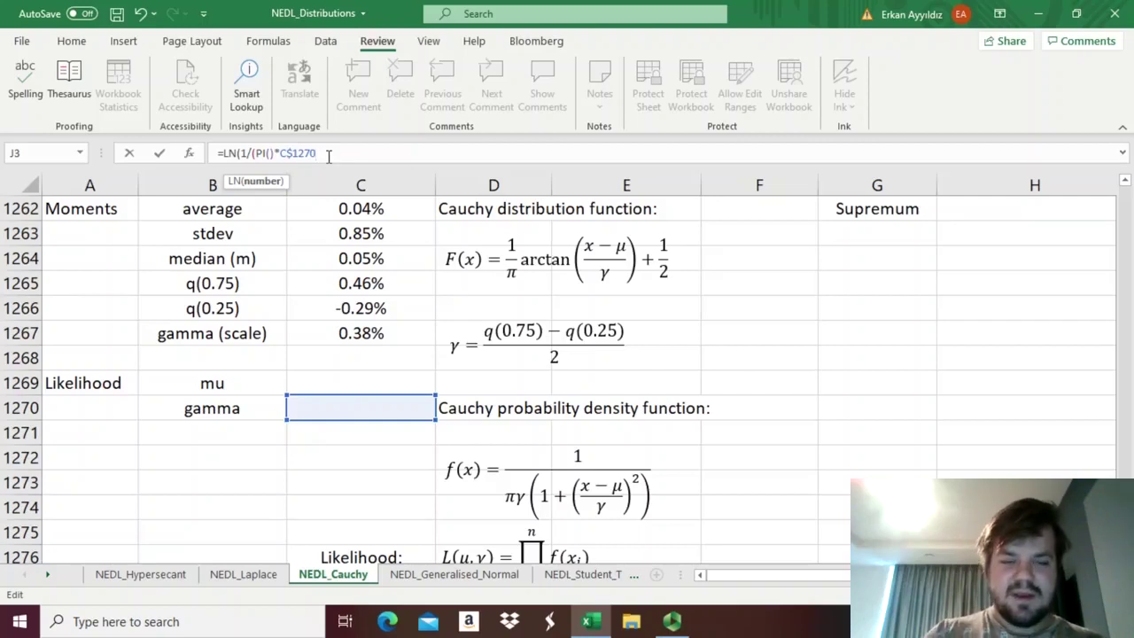
Extend the J3 formula with *(1+(( and a relative reference to the first ranked return, E3.
{"action": "type", "text": "*(1+"}
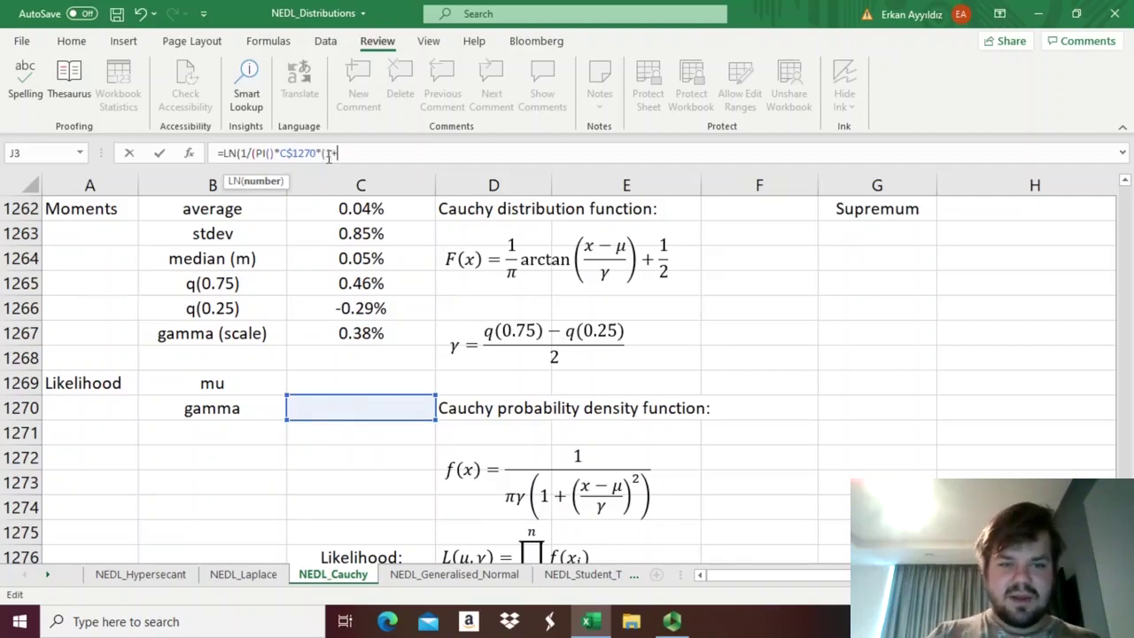
{"action": "type", "text": "(("}
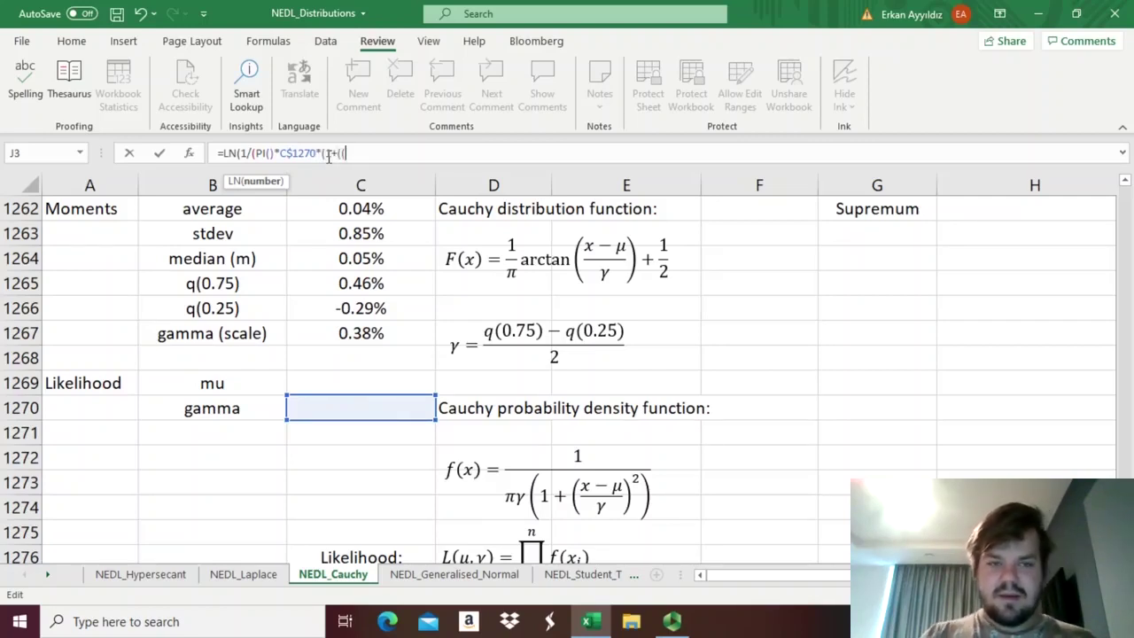
{"action": "left_click", "coordinate": [752, 232]}
{"action": "key", "text": "ctrl+Up"}
{"action": "key", "text": "ctrl+Up"}
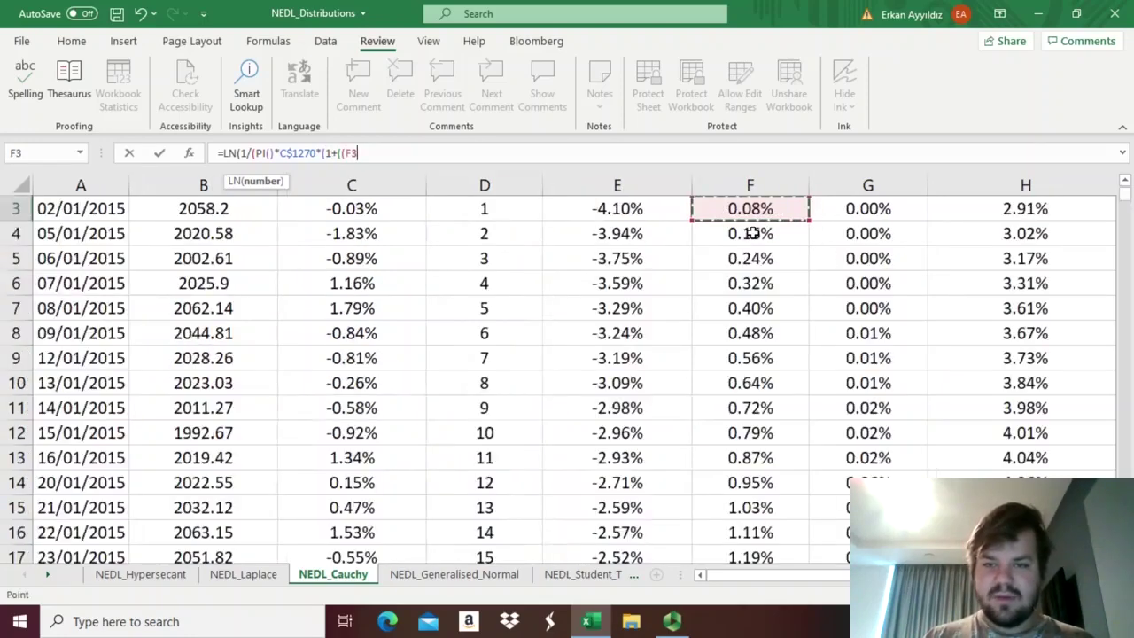
{"action": "left_click", "coordinate": [638, 256]}
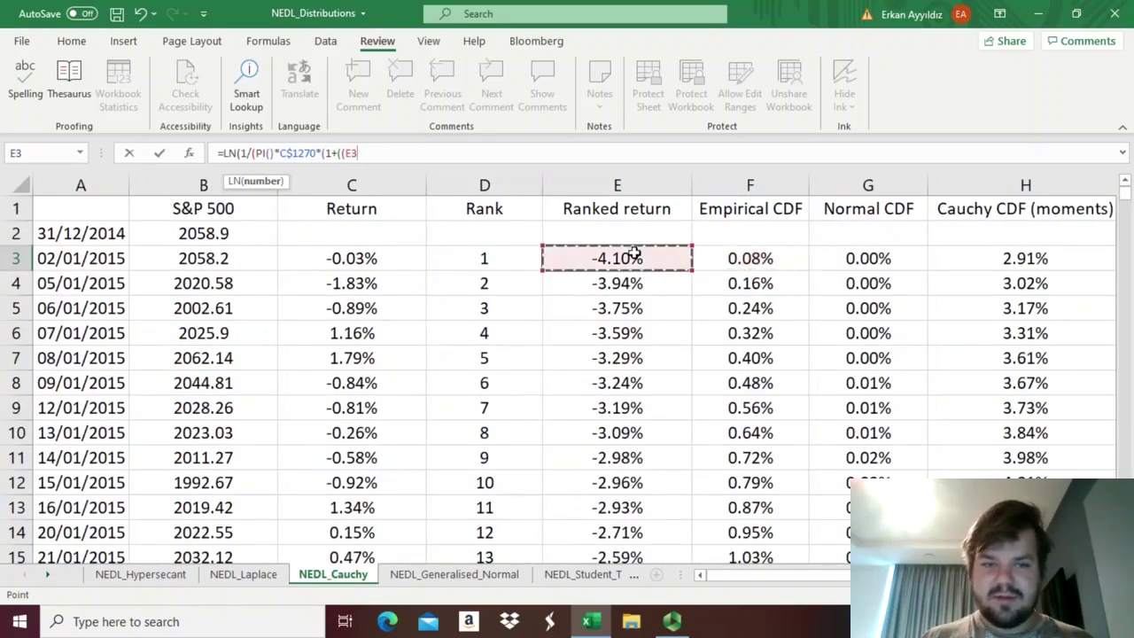
{"action": "left_click", "coordinate": [361, 152]}
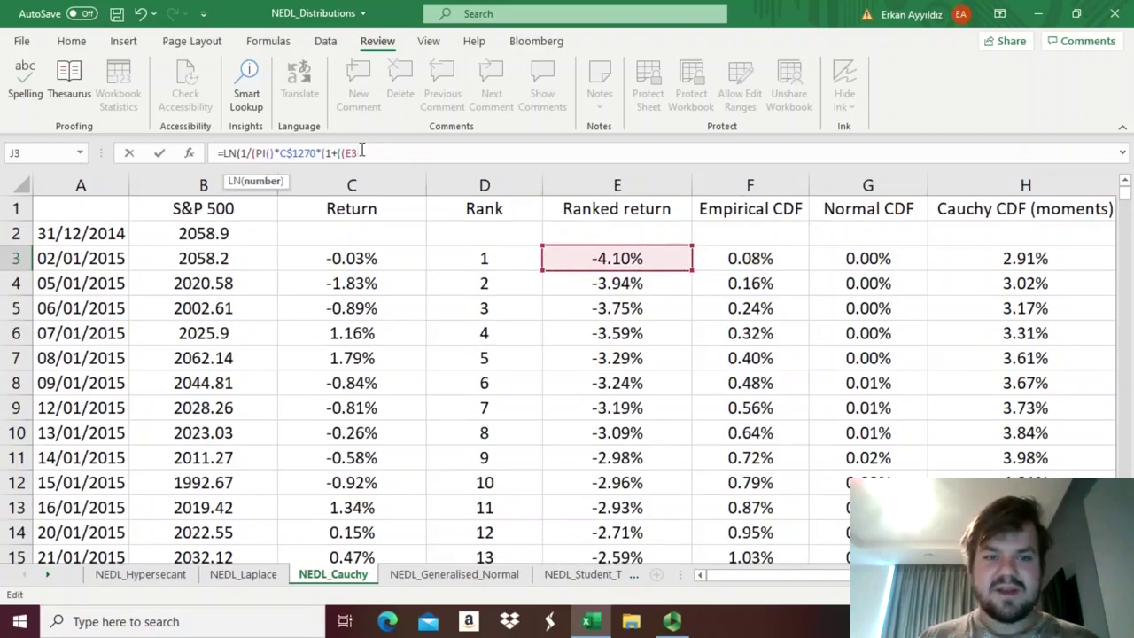
Subtract the row-locked likelihood mu cell C$1269 from E3 in the J3 formula and add the division sign.
{"action": "type", "text": "-"}
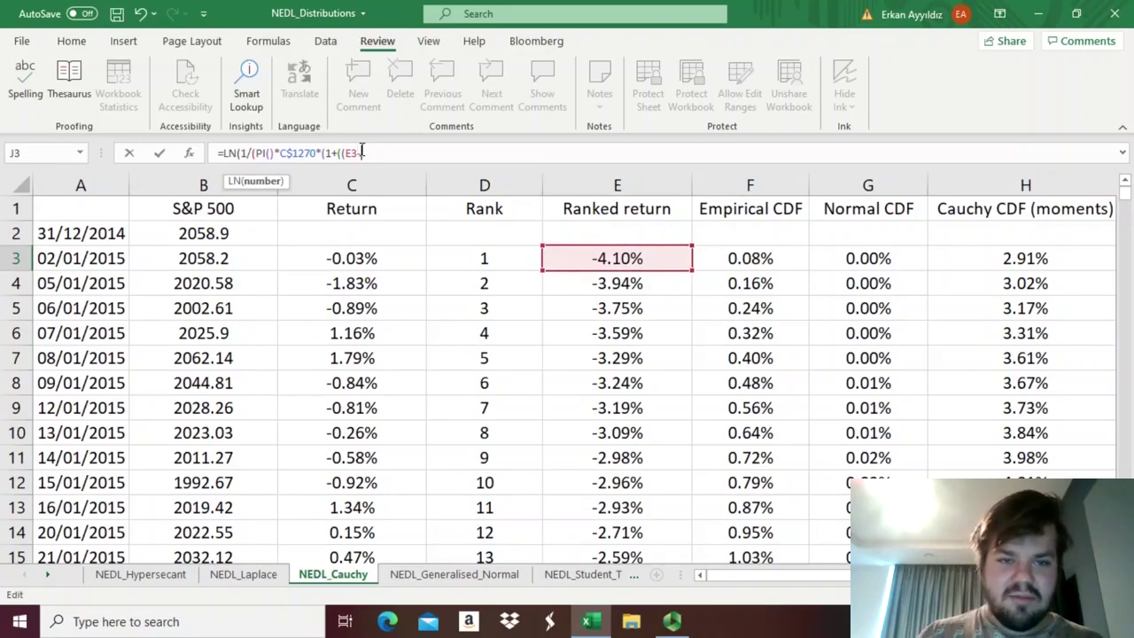
{"action": "left_click", "coordinate": [328, 281]}
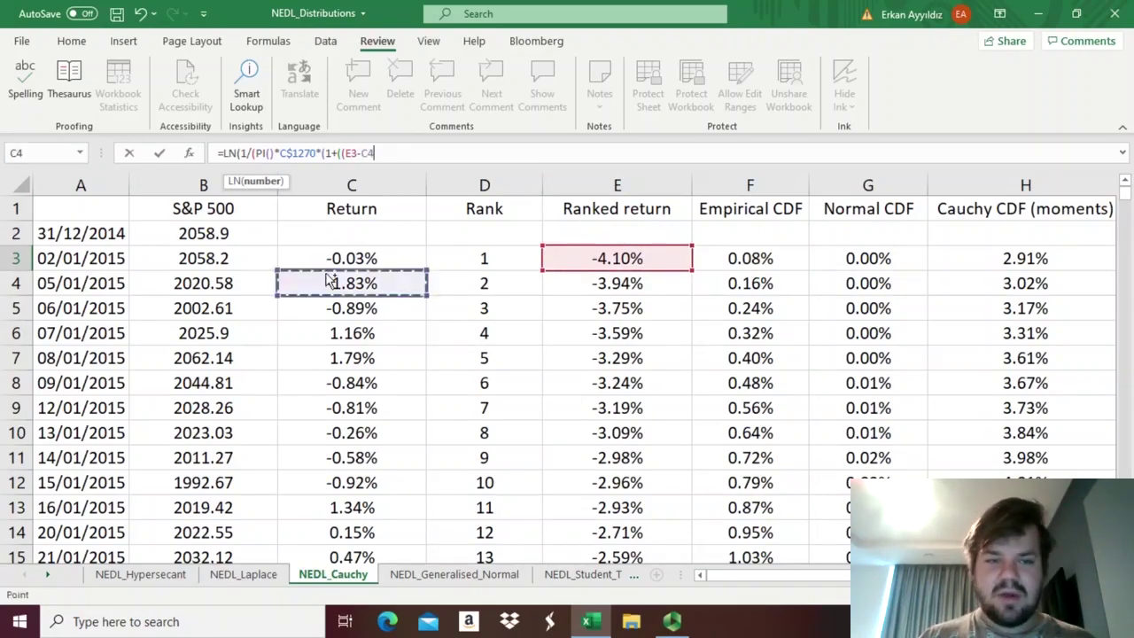
{"action": "key", "text": "ctrl+Down"}
{"action": "scroll", "coordinate": [292, 354], "scroll_direction": "down", "scroll_amount": 5}
{"action": "scroll", "coordinate": [323, 384], "scroll_direction": "up", "scroll_amount": 1}
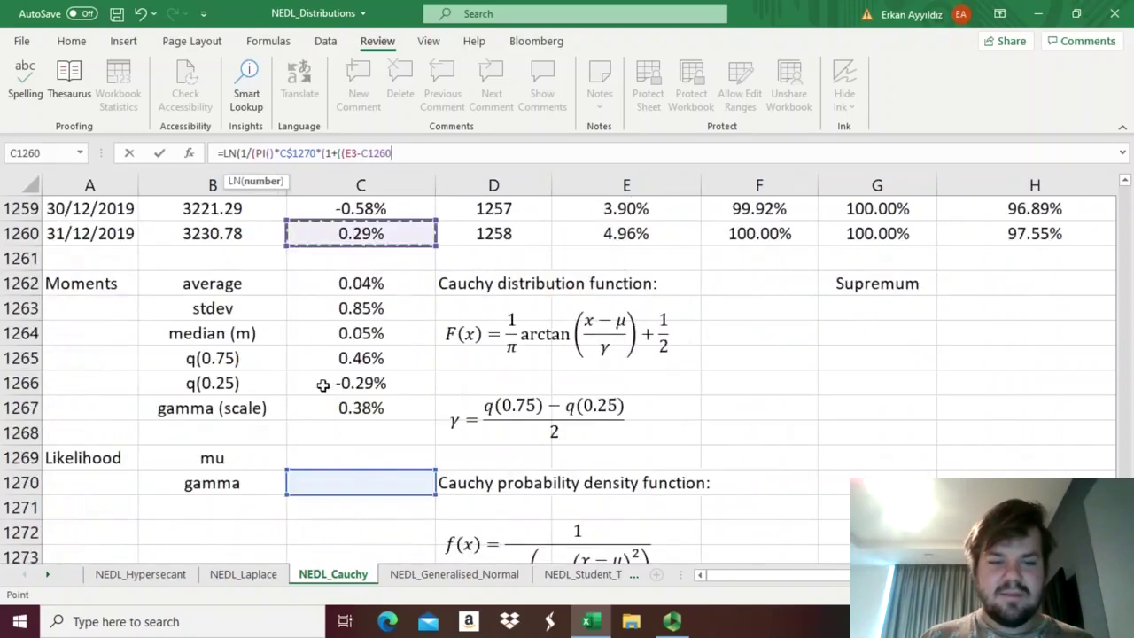
{"action": "left_click", "coordinate": [340, 458]}
{"action": "left_click", "coordinate": [367, 153]}
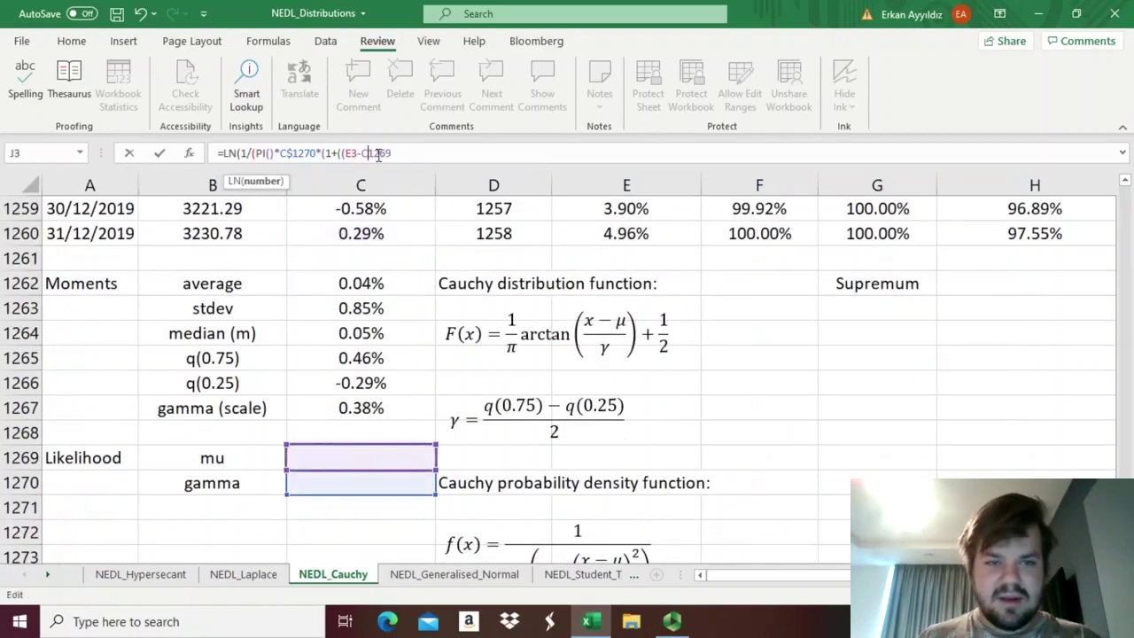
{"action": "type", "text": "$"}
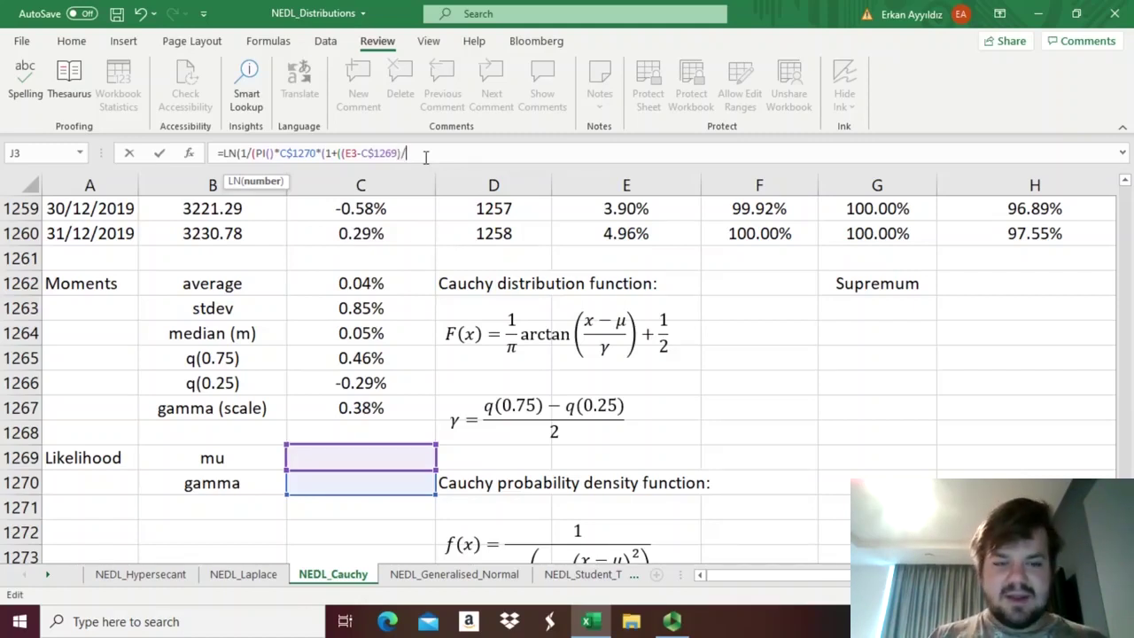
Finish and enter the J3 formula by dividing by C$1270, squaring the ratio with ^2 and closing all brackets.
{"action": "left_click", "coordinate": [354, 483]}
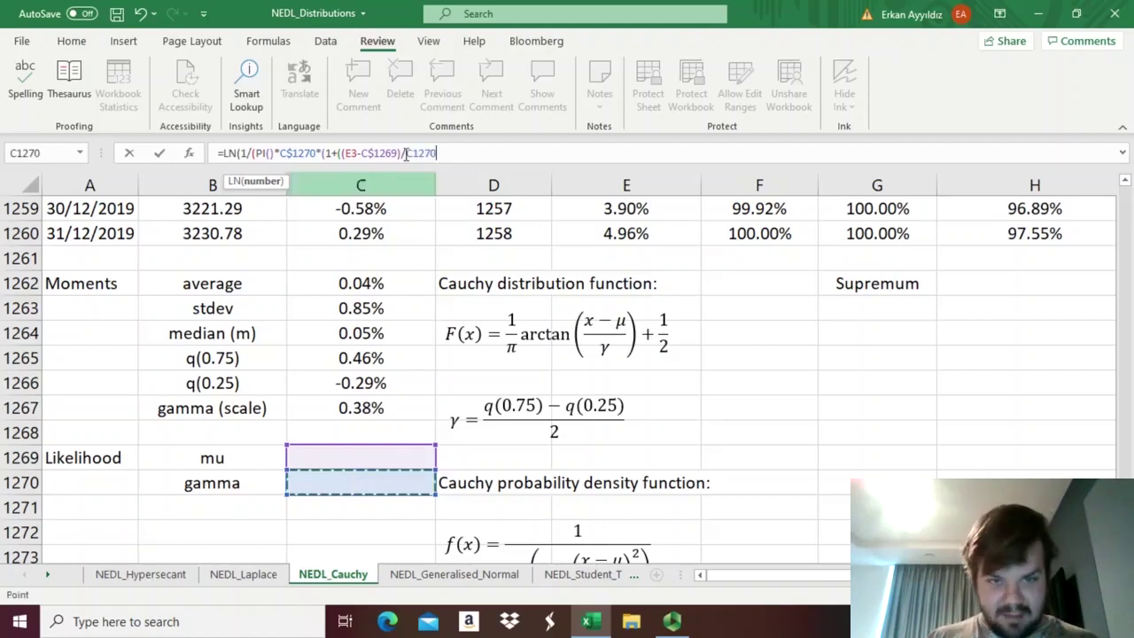
{"action": "left_click", "coordinate": [412, 153]}
{"action": "type", "text": "$"}
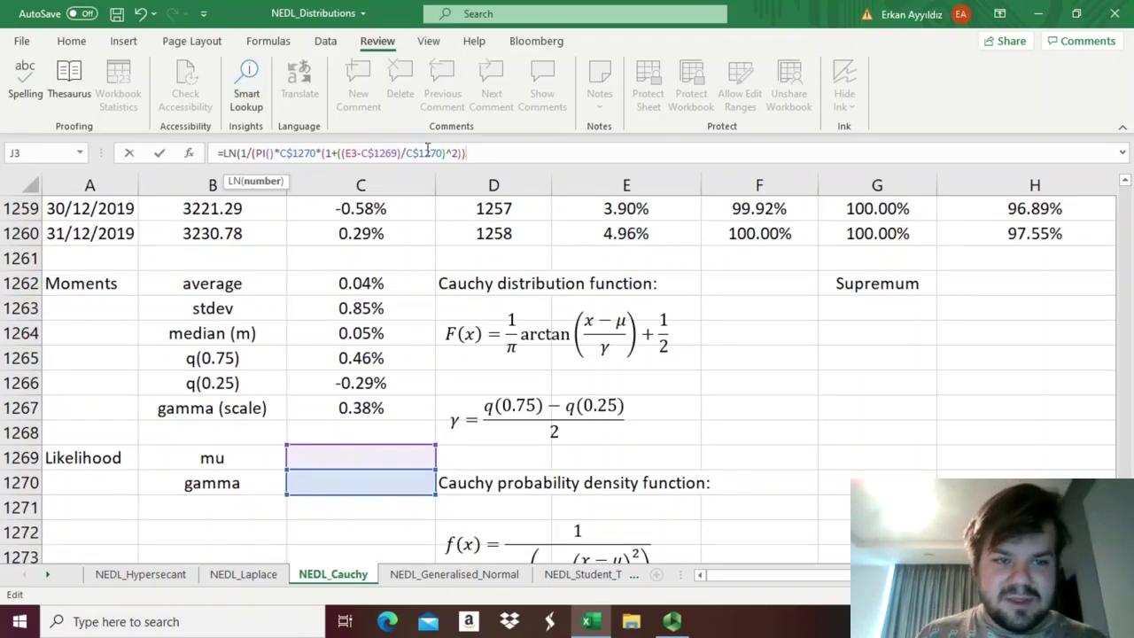
{"action": "left_click", "coordinate": [255, 154]}
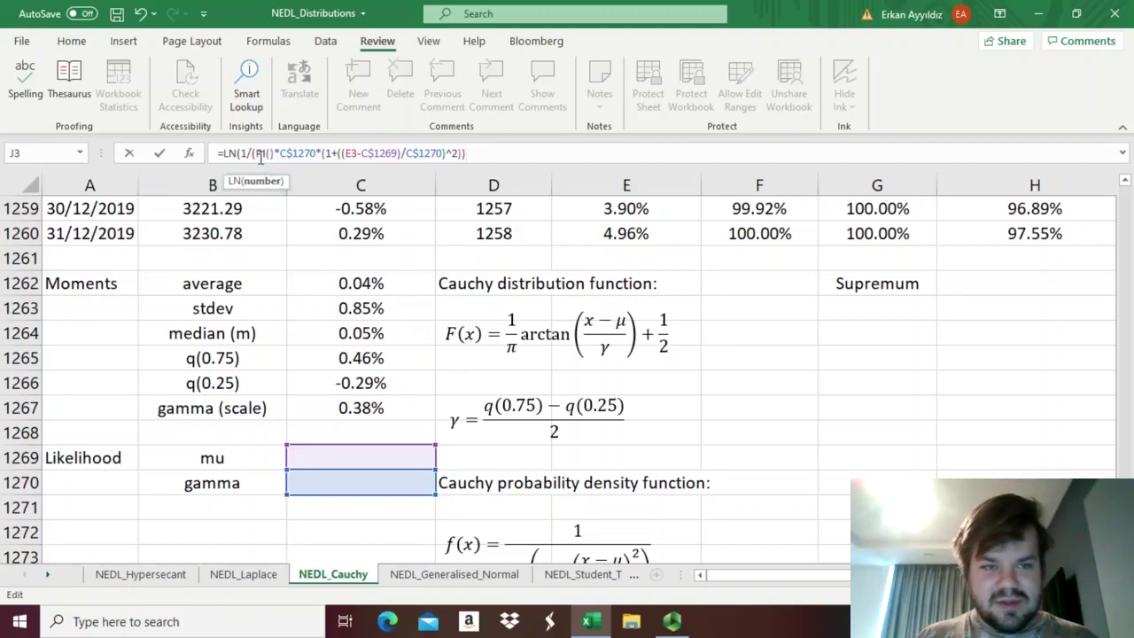
{"action": "left_click", "coordinate": [495, 154]}
{"action": "type", "text": ")"}
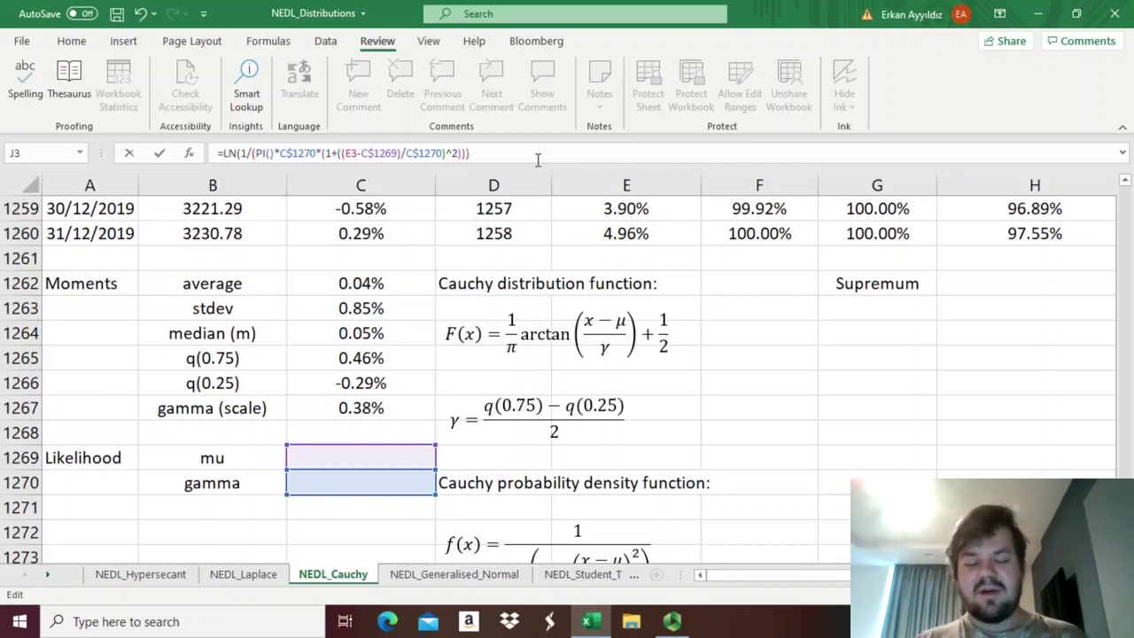
{"action": "key", "text": "Return"}
{"action": "key", "text": "Up"}
{"action": "scroll", "coordinate": [941, 352], "scroll_direction": "up", "scroll_amount": 1}
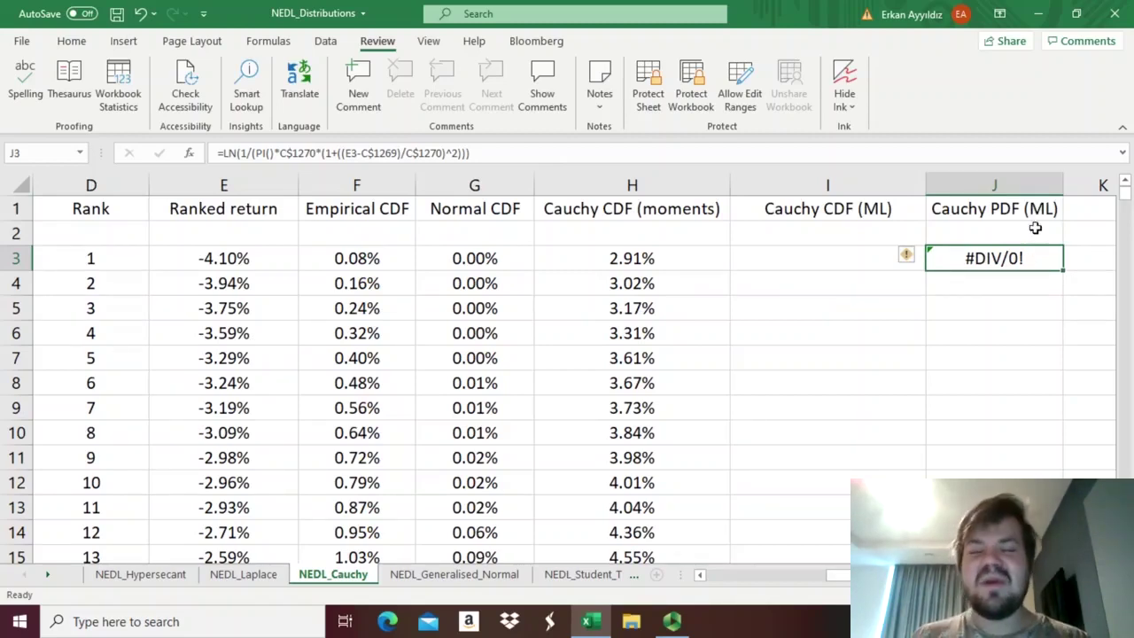
{"action": "left_click_drag", "start_coordinate": [1064, 272], "coordinate": [1064, 271]}
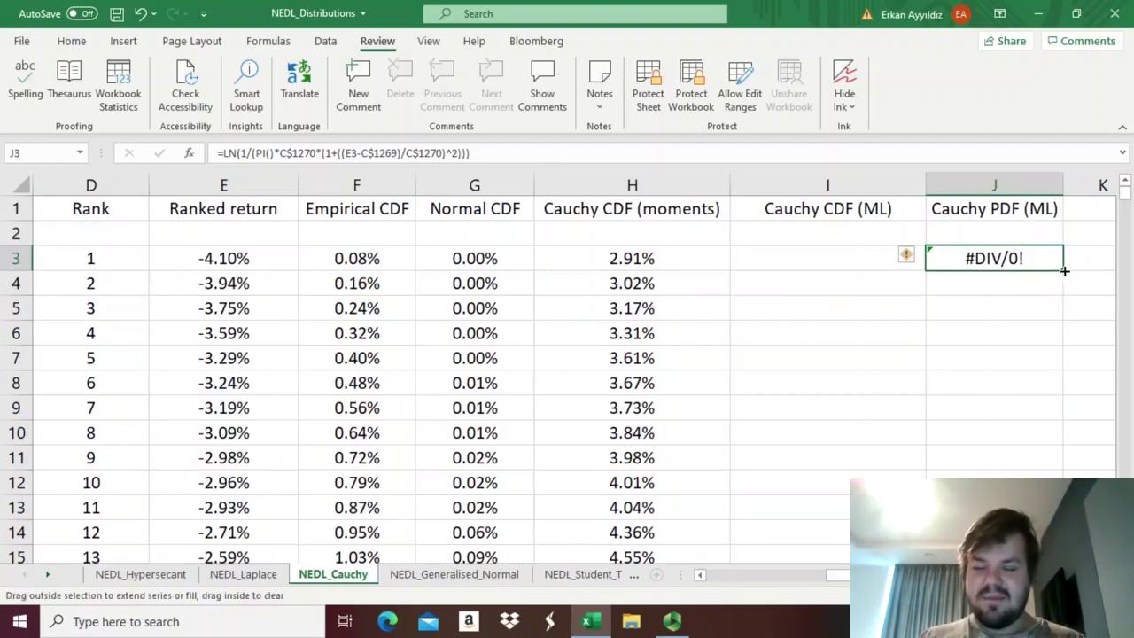
Copy the median from C1264 and paste it as a value only into the likelihood mu cell C1269.
{"action": "left_click", "coordinate": [335, 333]}
{"action": "key", "text": "ctrl+Down"}
{"action": "key", "text": "ctrl+Left"}
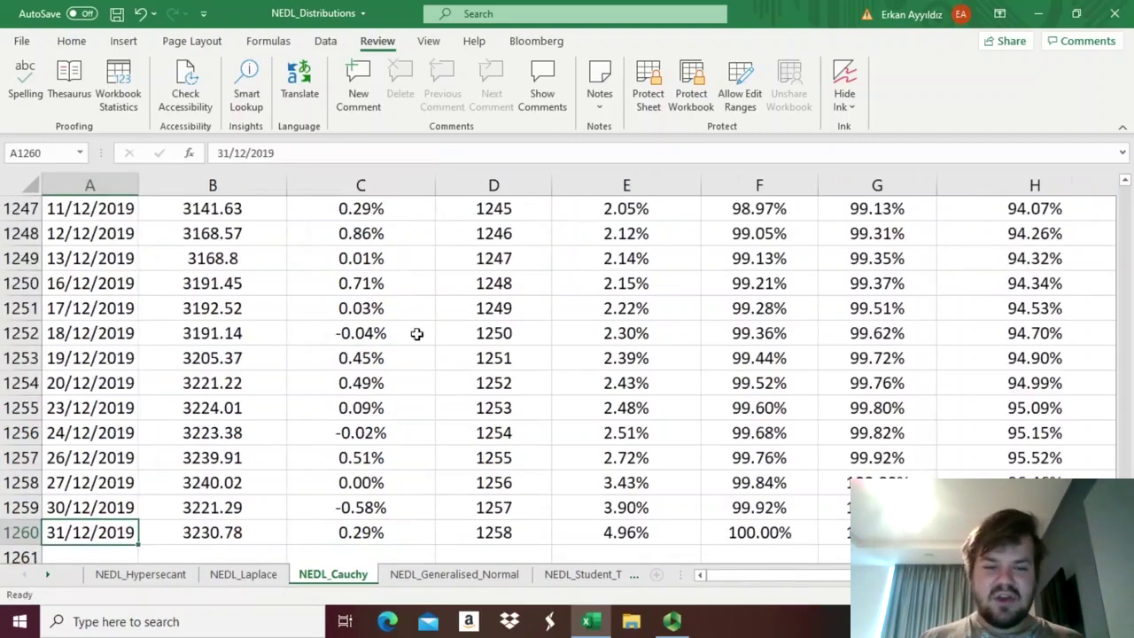
{"action": "scroll", "coordinate": [416, 333], "scroll_direction": "down", "scroll_amount": 4}
{"action": "left_click", "coordinate": [363, 457]}
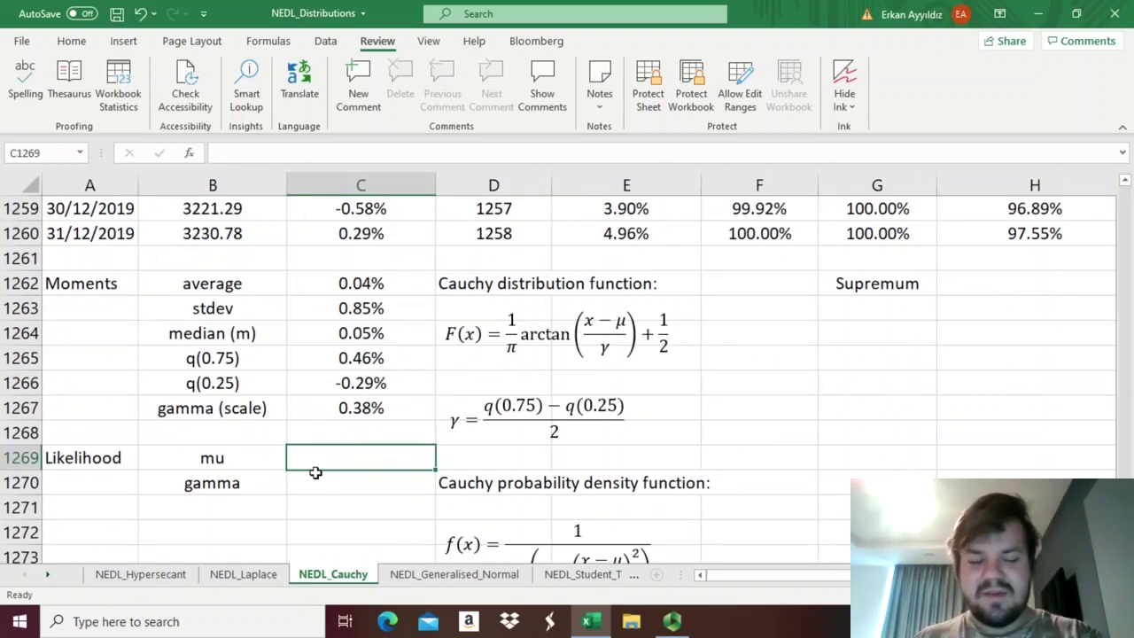
{"action": "left_click", "coordinate": [337, 324]}
{"action": "key", "text": "ctrl+c"}
{"action": "left_click", "coordinate": [346, 459]}
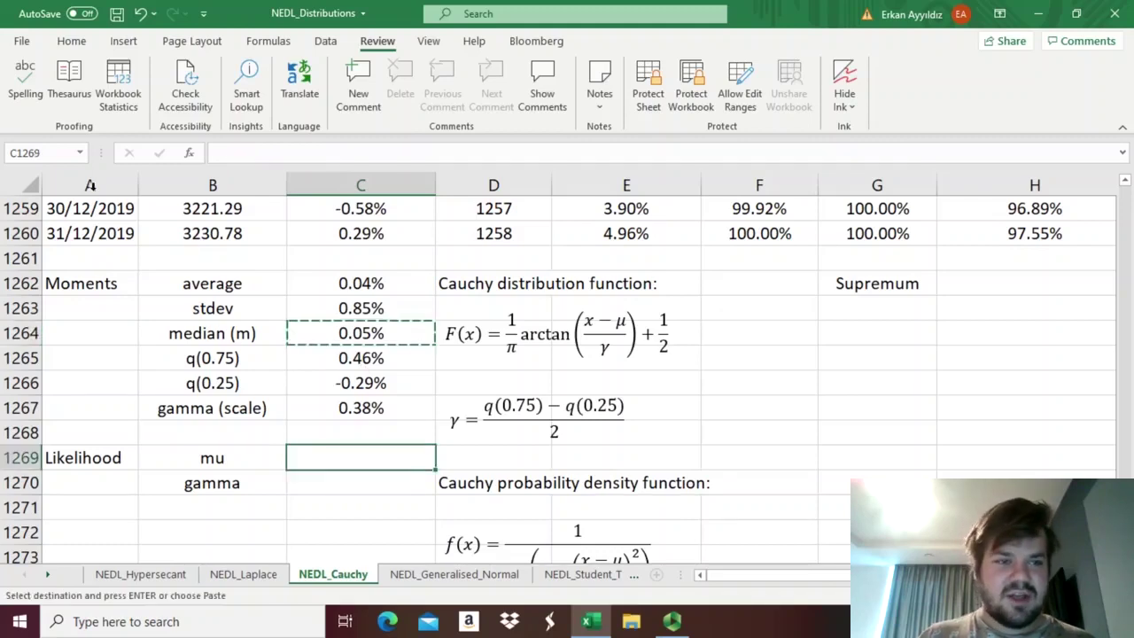
{"action": "left_click", "coordinate": [72, 41]}
{"action": "left_click", "coordinate": [24, 106]}
{"action": "left_click", "coordinate": [45, 230]}
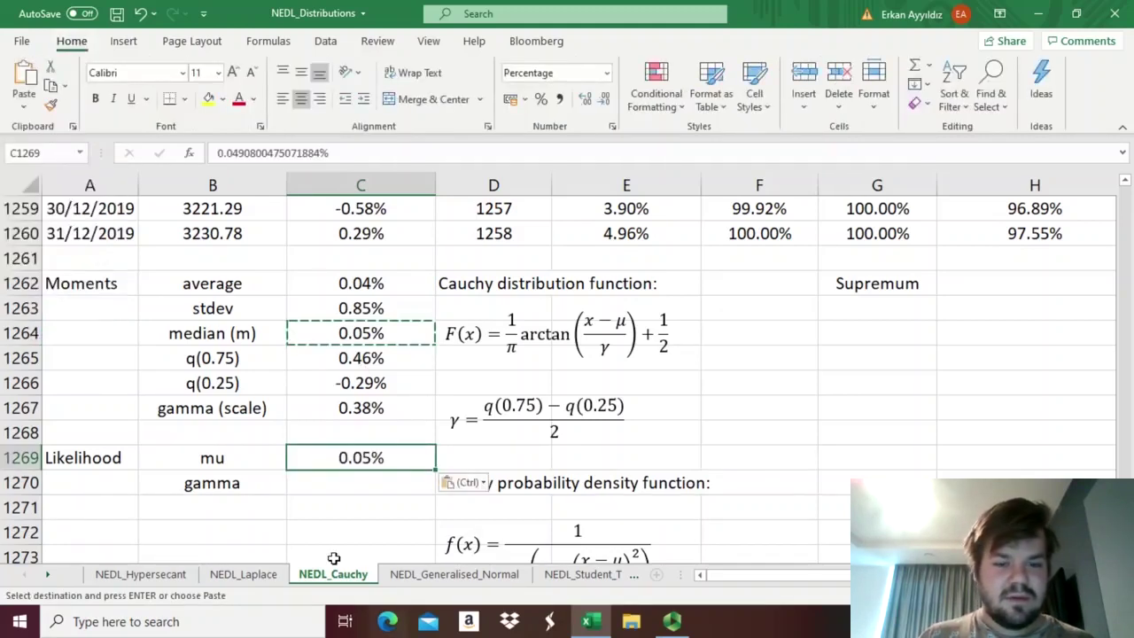
Copy the gamma (scale) from C1267 and paste it as a value only into the likelihood gamma cell C1270.
{"action": "left_click", "coordinate": [313, 483]}
{"action": "key", "text": "Up"}
{"action": "key", "text": "Up"}
{"action": "key", "text": "Up"}
{"action": "key", "text": "Escape"}
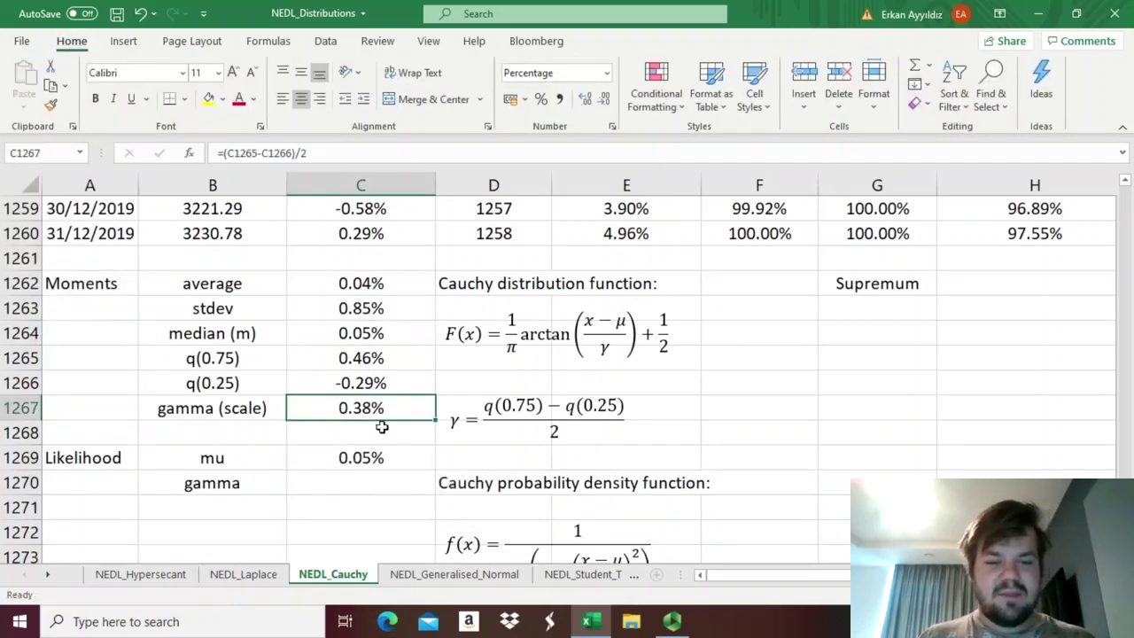
{"action": "key", "text": "ctrl+c"}
{"action": "left_click", "coordinate": [375, 485]}
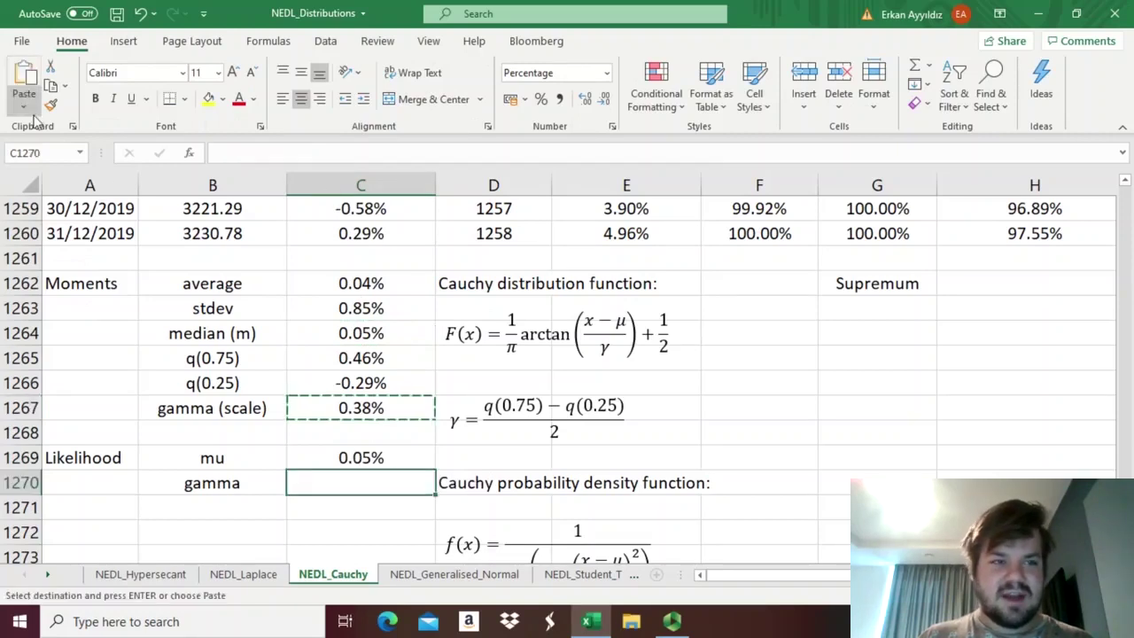
{"action": "left_click", "coordinate": [24, 106]}
{"action": "left_click", "coordinate": [44, 228]}
{"action": "key", "text": "Escape"}
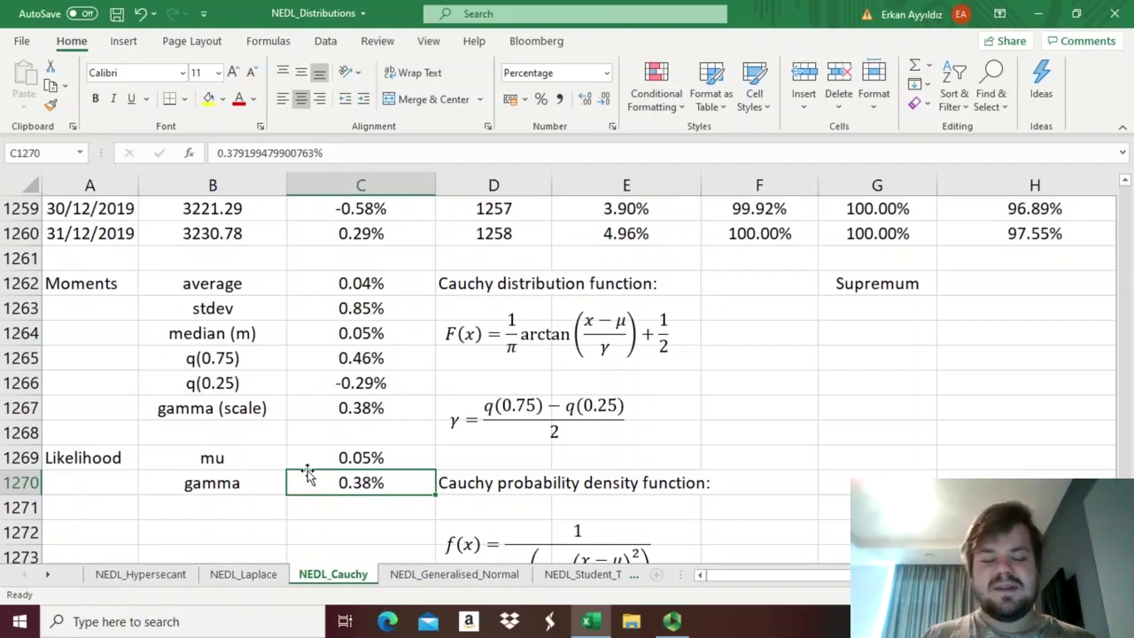
Return to J3 and fill its log-density formula down the Cauchy PDF (ML) column through row 1260.
{"action": "left_click", "coordinate": [914, 246]}
{"action": "key", "text": "ctrl+Up"}
{"action": "key", "text": "ctrl+Up"}
{"action": "key", "text": "ctrl+Right"}
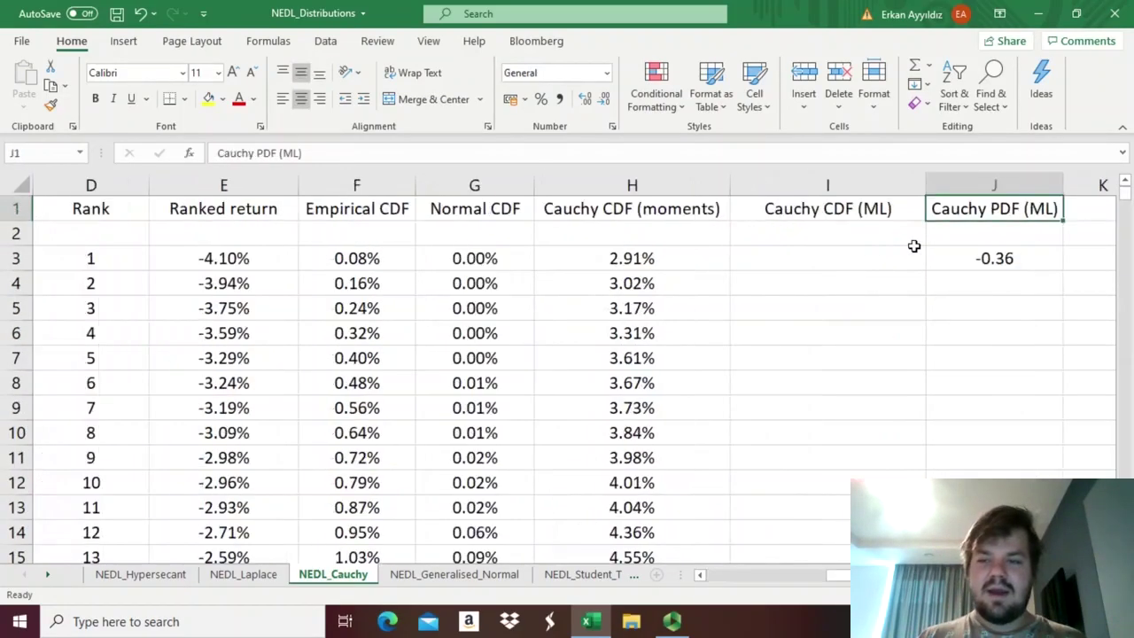
{"action": "key", "text": "ctrl+Down"}
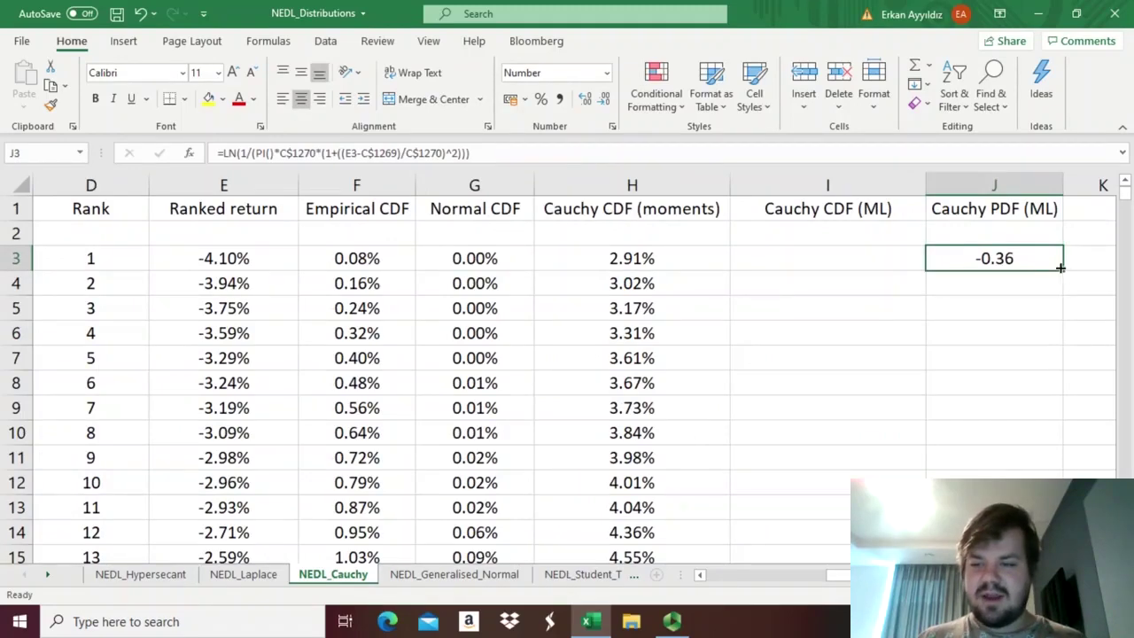
{"action": "left_click_drag", "start_coordinate": [1063, 271], "coordinate": [1012, 393]}
Sum the Cauchy PDF (ML) column J3:J1260 in the Log-likelihood cell J1264.
{"action": "left_click", "coordinate": [984, 455]}
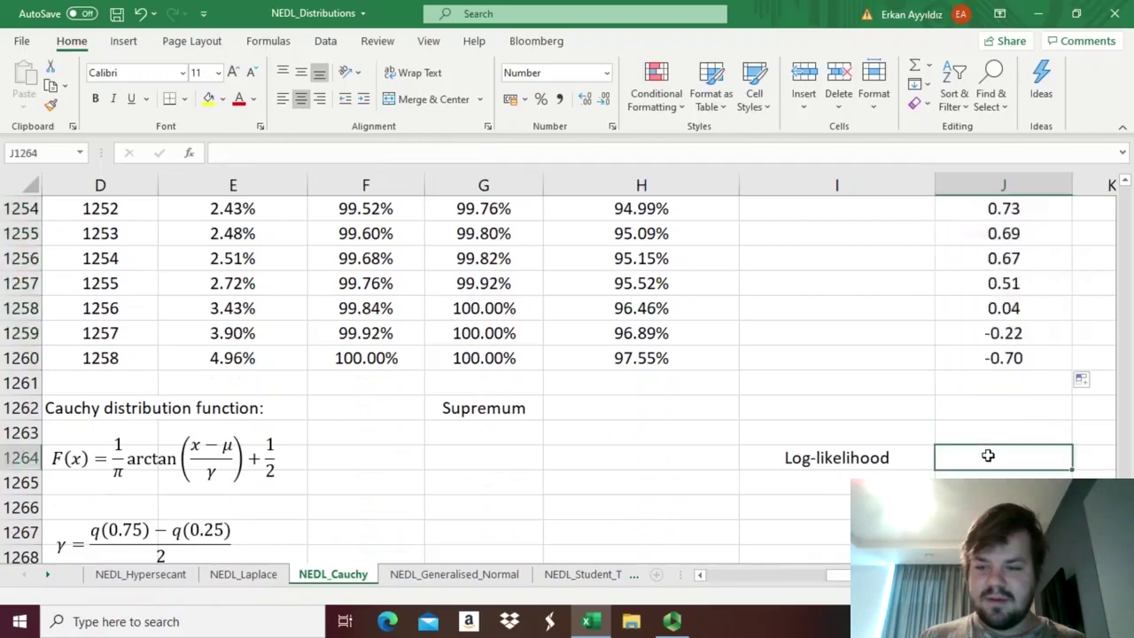
{"action": "type", "text": "=SUM("}
{"action": "key", "text": "ctrl+Up"}
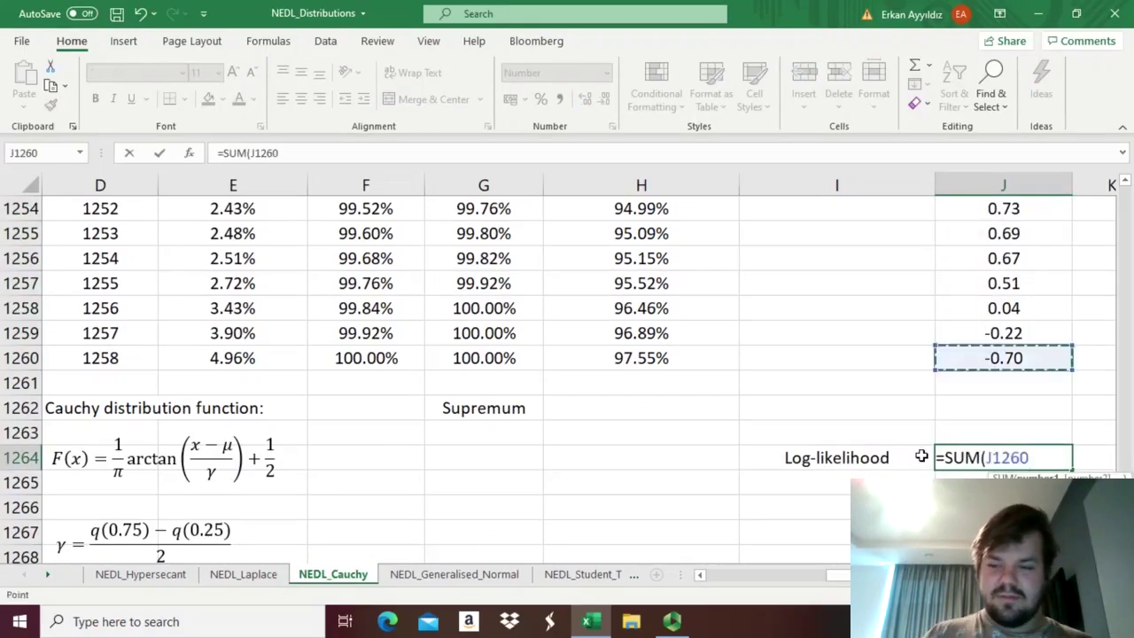
{"action": "key", "text": "ctrl+shift+Up"}
{"action": "key", "text": "Return"}
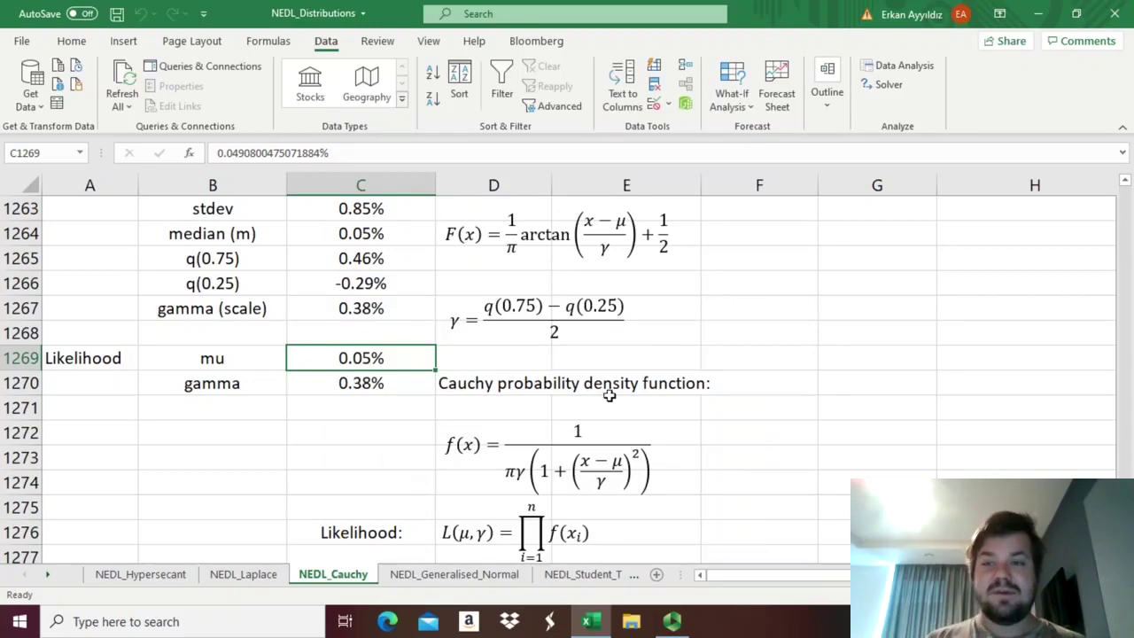
Open Solver for the log-likelihood and set J1264 as the objective, with Max as the goal.
{"action": "scroll", "coordinate": [777, 387], "scroll_direction": "up", "scroll_amount": 4}
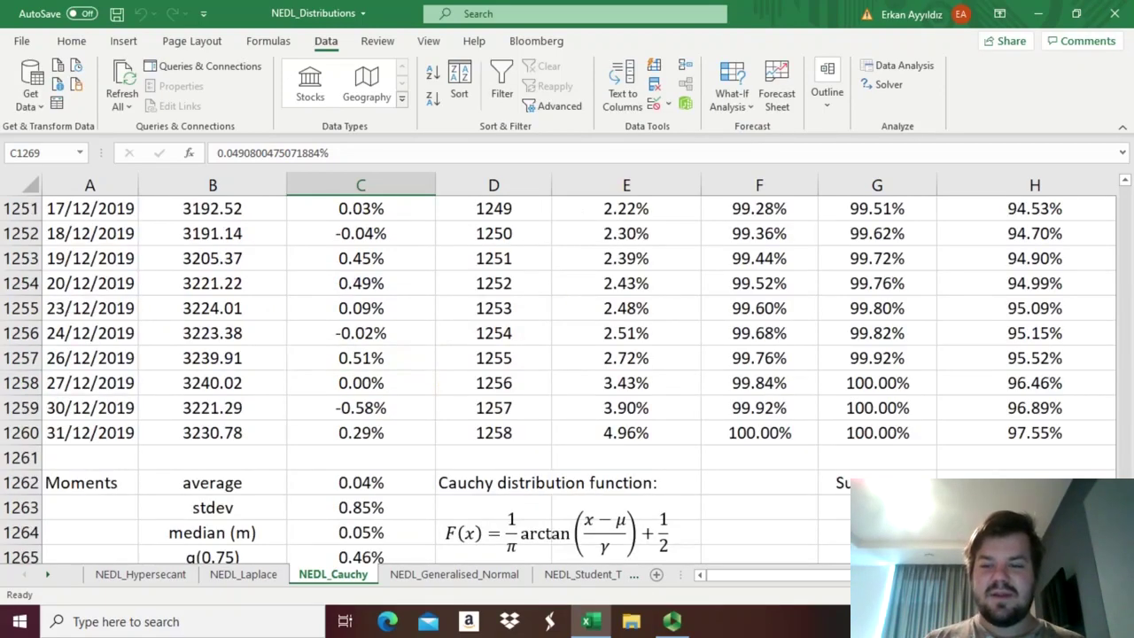
{"action": "scroll", "coordinate": [777, 387], "scroll_direction": "right", "scroll_amount": 2}
{"action": "left_click_drag", "start_coordinate": [620, 532], "coordinate": [1007, 452]}
{"action": "left_click", "coordinate": [1007, 452]}
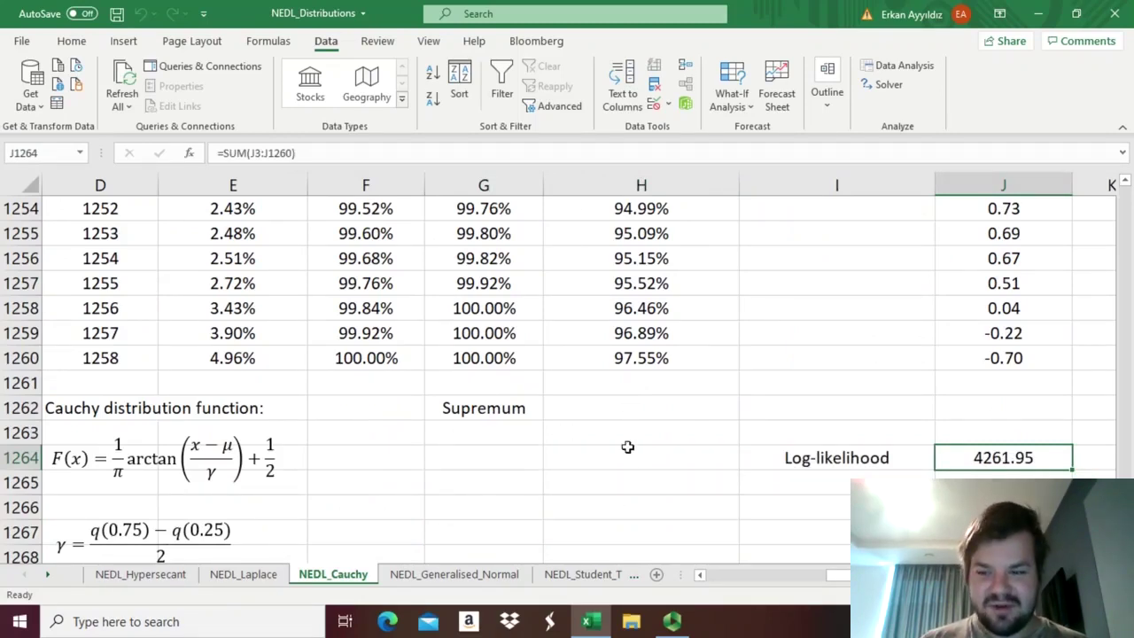
{"action": "left_click", "coordinate": [886, 84]}
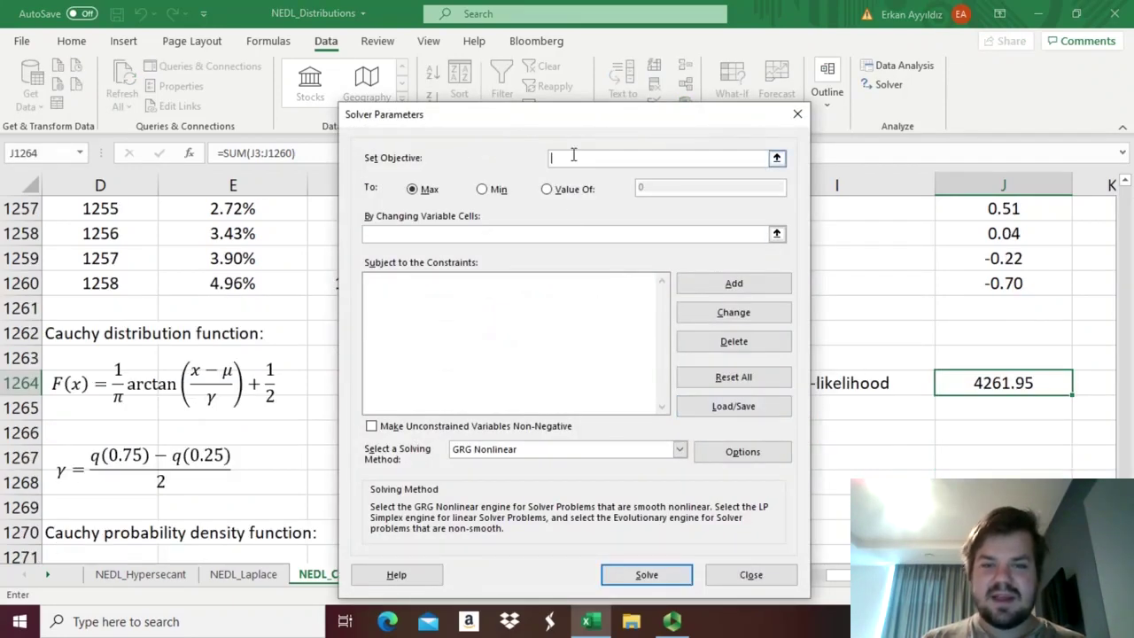
{"action": "left_click", "coordinate": [963, 384]}
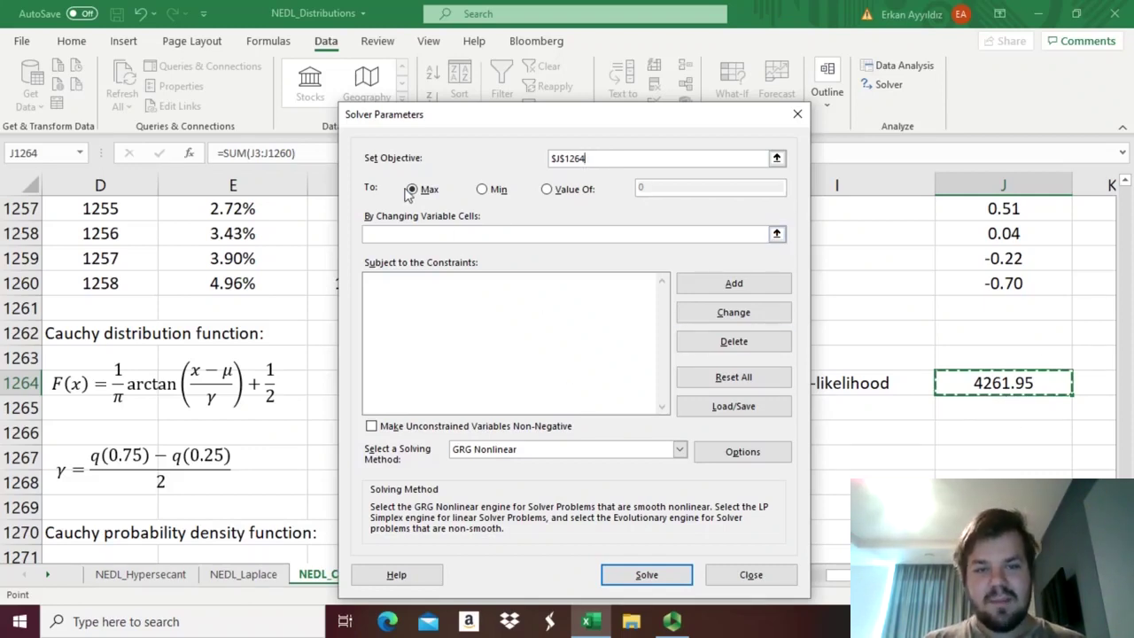
Set the likelihood mu and gamma cells C1269:C1270 as Solver's changing variable cells.
{"action": "left_click", "coordinate": [413, 238]}
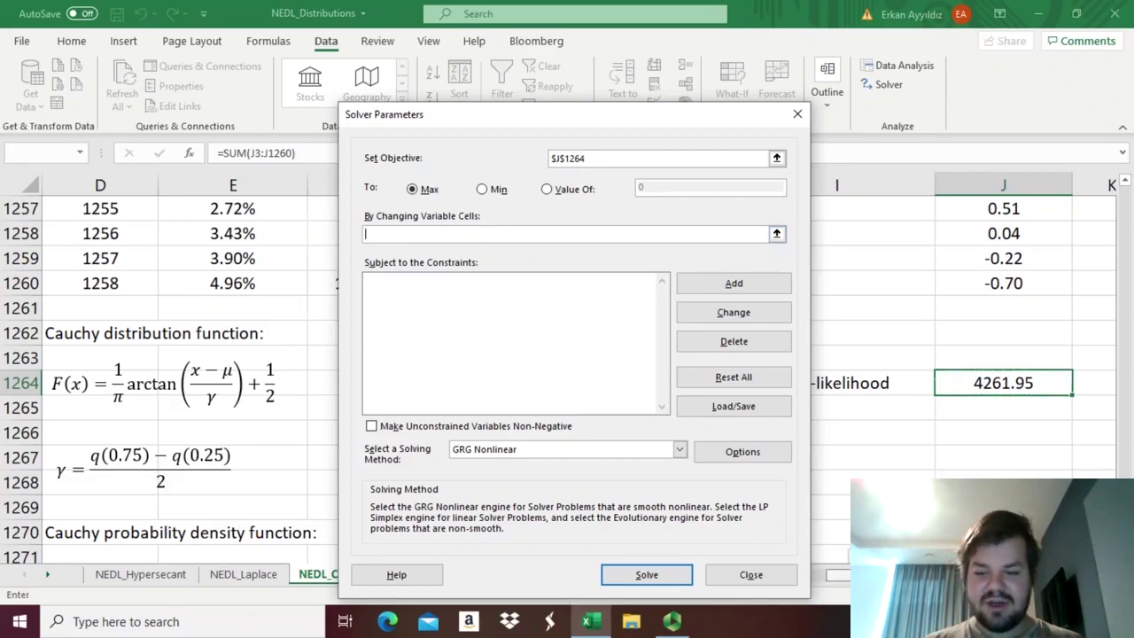
{"action": "scroll", "coordinate": [776, 583], "scroll_direction": "right", "scroll_amount": 2}
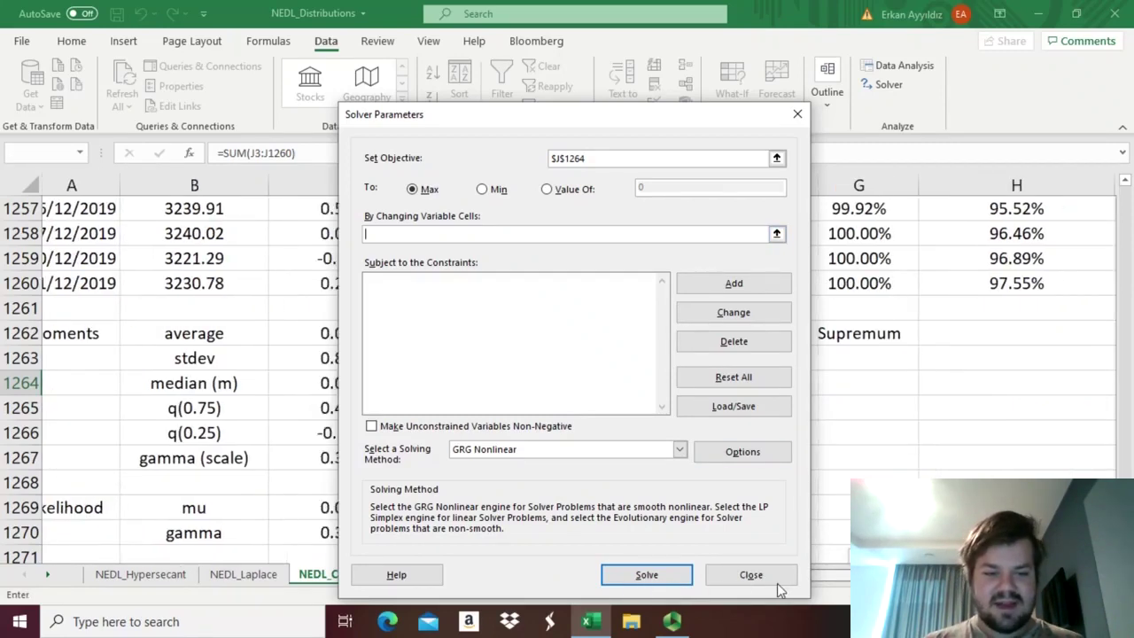
{"action": "scroll", "coordinate": [822, 587], "scroll_direction": "left", "scroll_amount": 1}
{"action": "left_click_drag", "start_coordinate": [256, 507], "coordinate": [253, 532]}
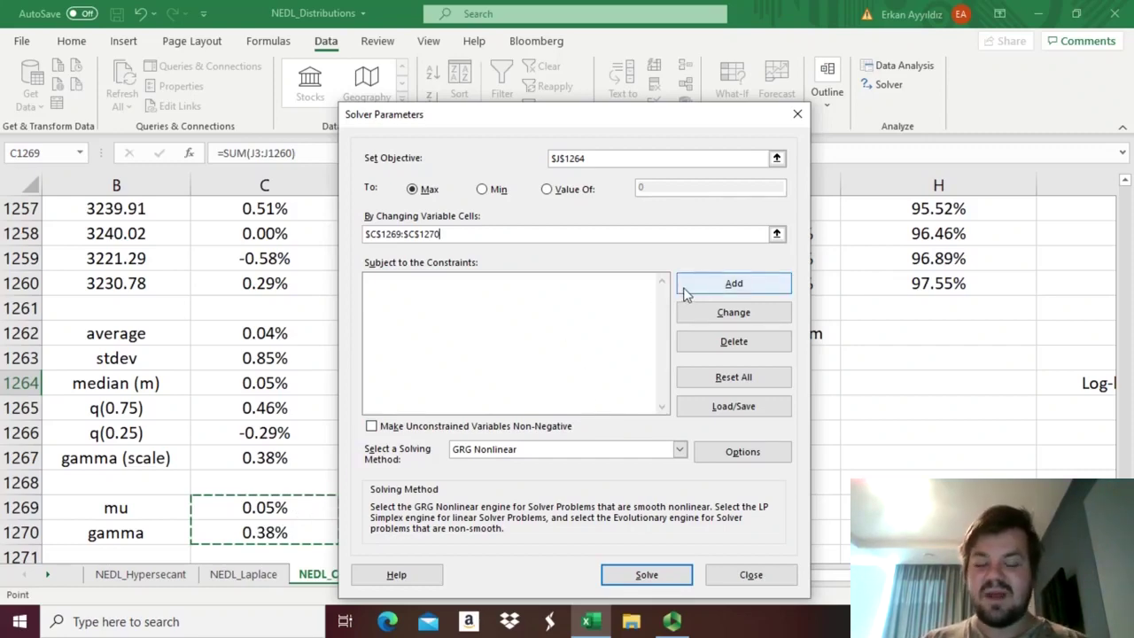
Add the Solver constraint C1270 >= 0, then solve with GRG Nonlinear and keep the solution.
{"action": "left_click", "coordinate": [733, 283]}
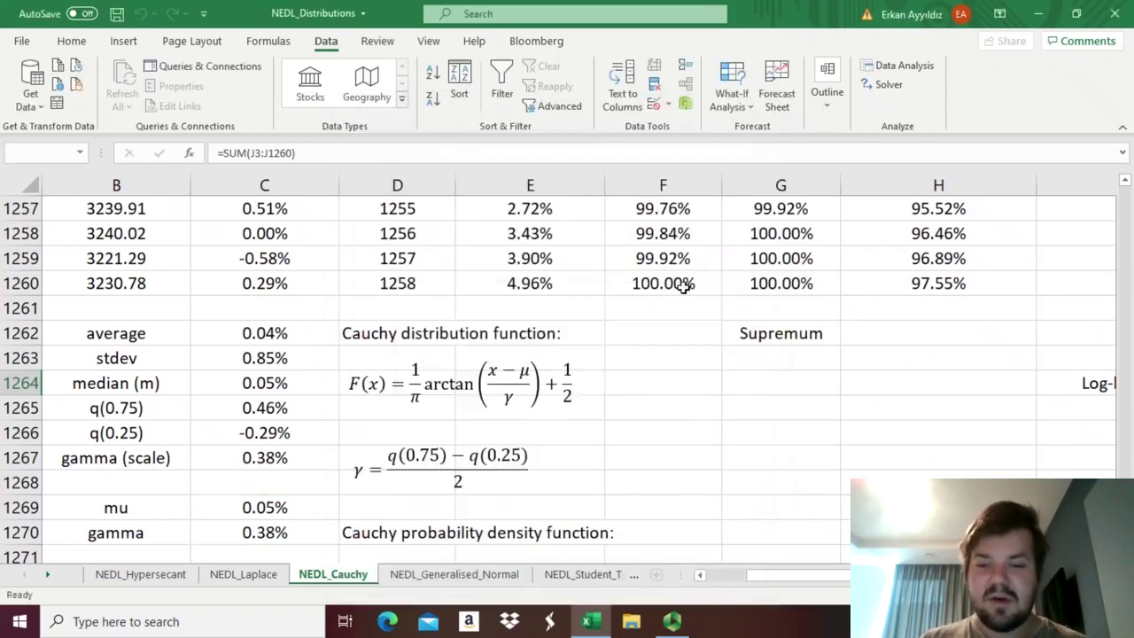
{"action": "left_click", "coordinate": [288, 536]}
{"action": "left_click", "coordinate": [574, 357]}
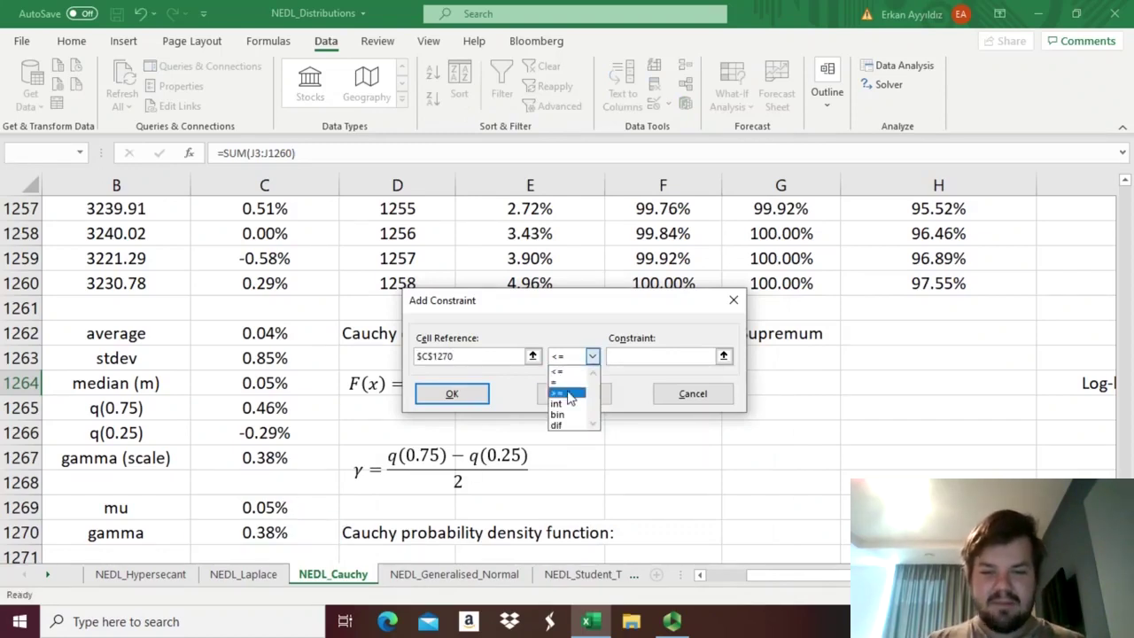
{"action": "left_click", "coordinate": [567, 396]}
{"action": "key", "text": "Tab"}
{"action": "type", "text": "0"}
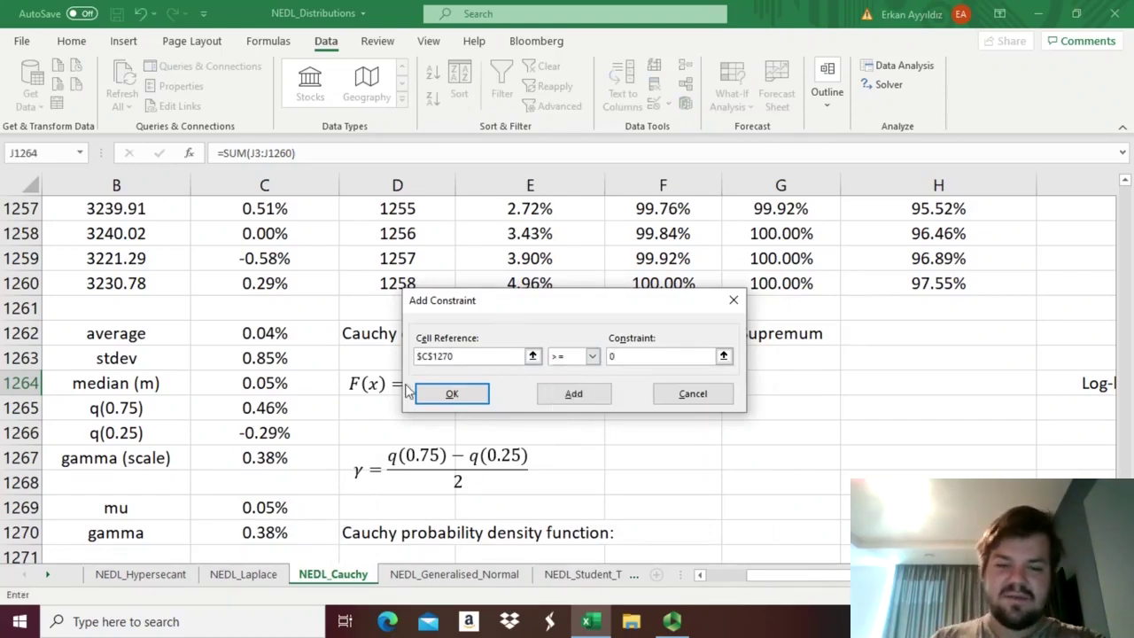
{"action": "left_click", "coordinate": [450, 394]}
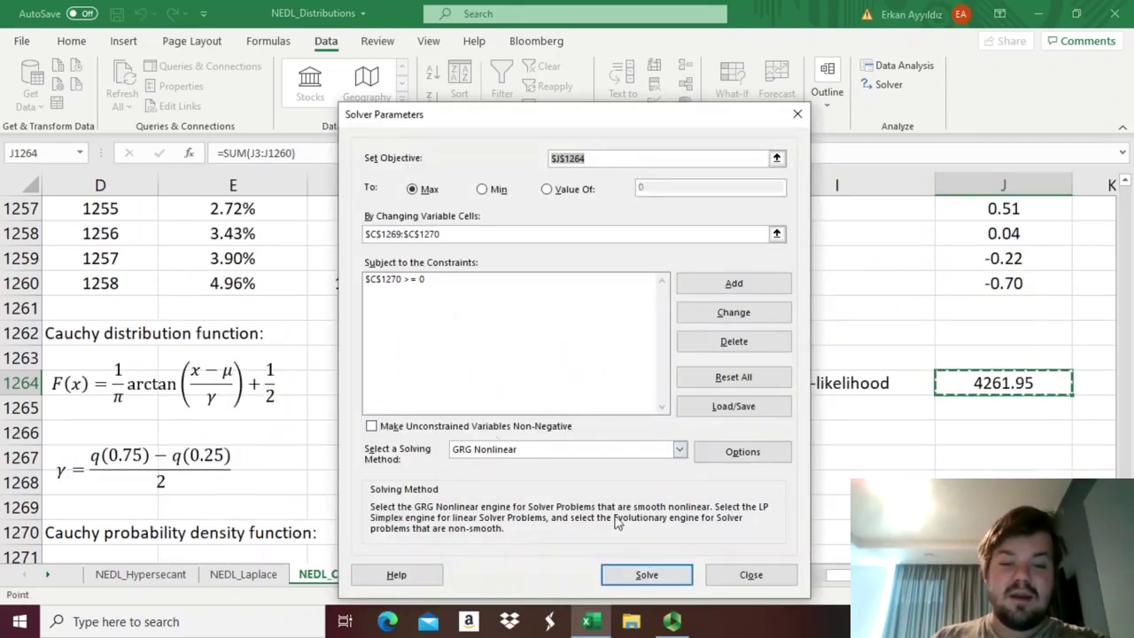
{"action": "left_click", "coordinate": [629, 578]}
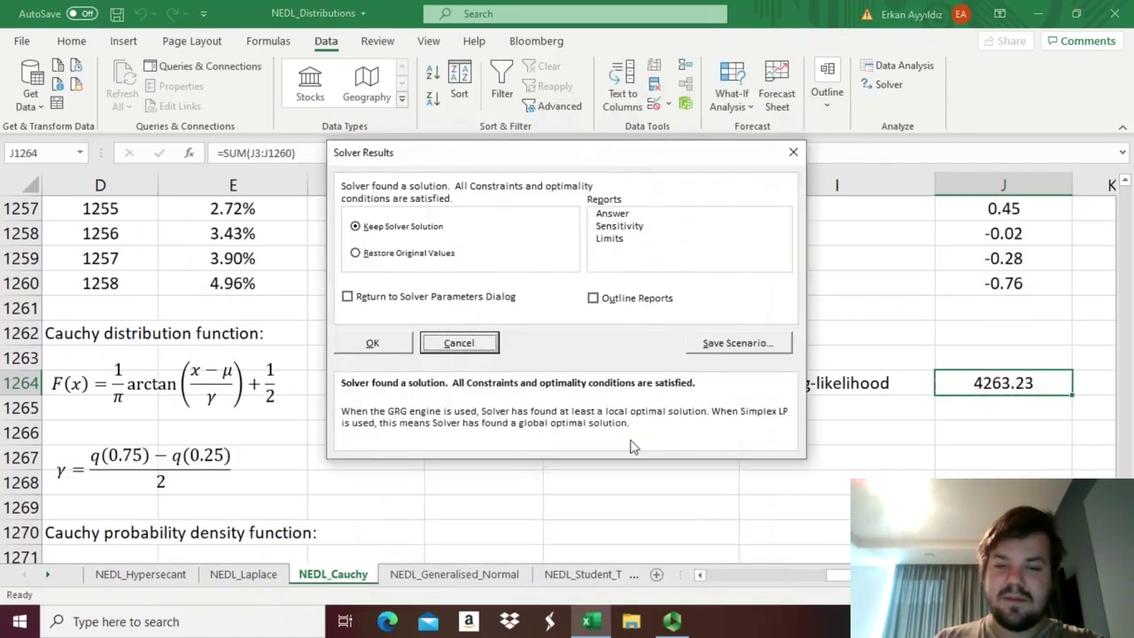
{"action": "left_click", "coordinate": [372, 344]}
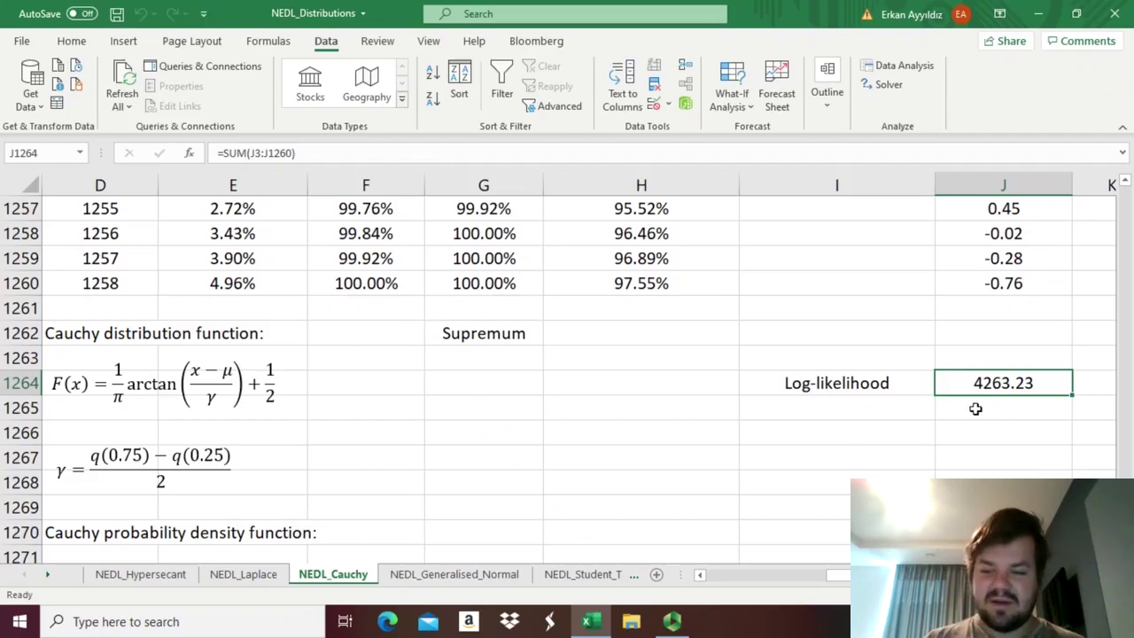
Examine the optimised likelihood mu in C1269 and gamma in C1270 against the moment-based estimates.
{"action": "scroll", "coordinate": [422, 488], "scroll_direction": "down", "scroll_amount": 1}
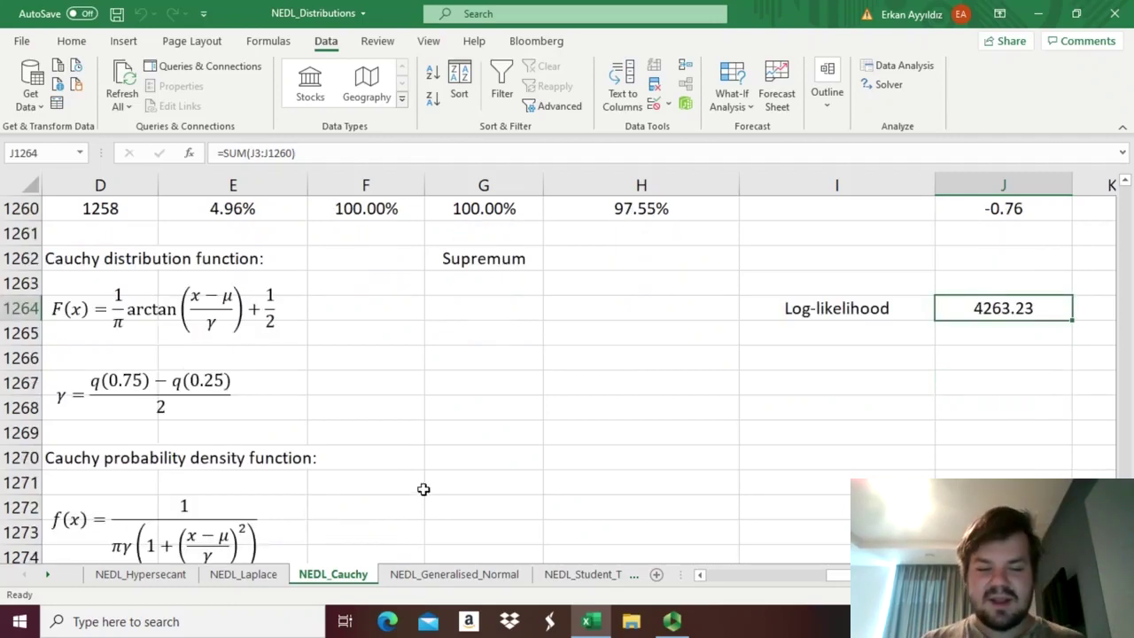
{"action": "left_click_drag", "start_coordinate": [420, 460], "coordinate": [5, 454]}
{"action": "left_click", "coordinate": [291, 499]}
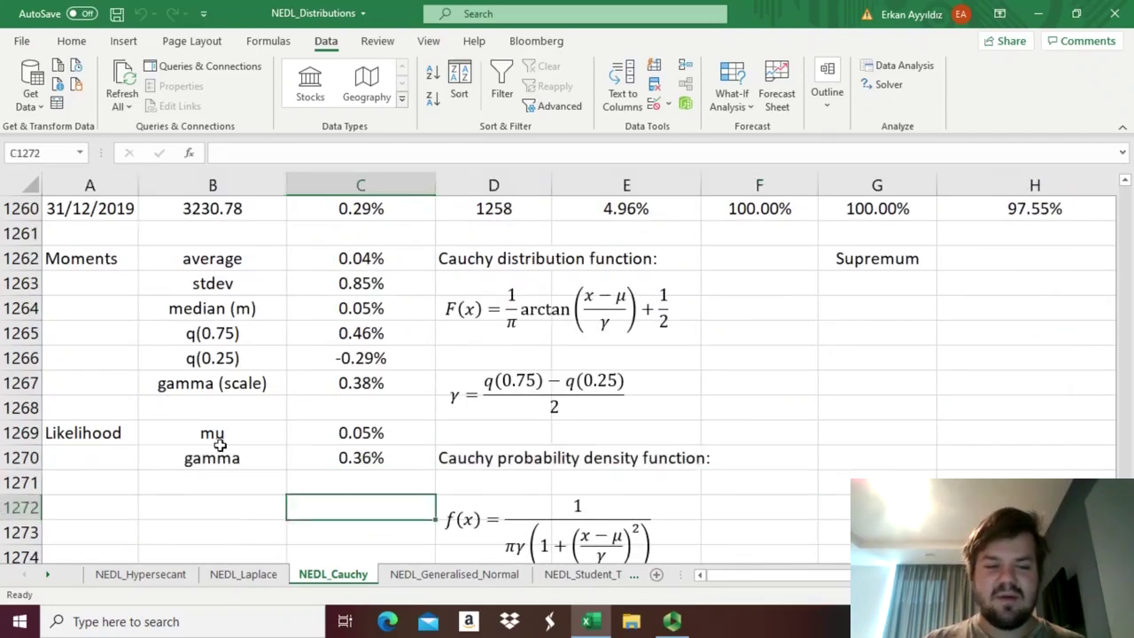
{"action": "left_click_drag", "start_coordinate": [220, 443], "coordinate": [316, 460]}
{"action": "left_click", "coordinate": [354, 531]}
{"action": "left_click", "coordinate": [344, 410]}
{"action": "left_click", "coordinate": [345, 433]}
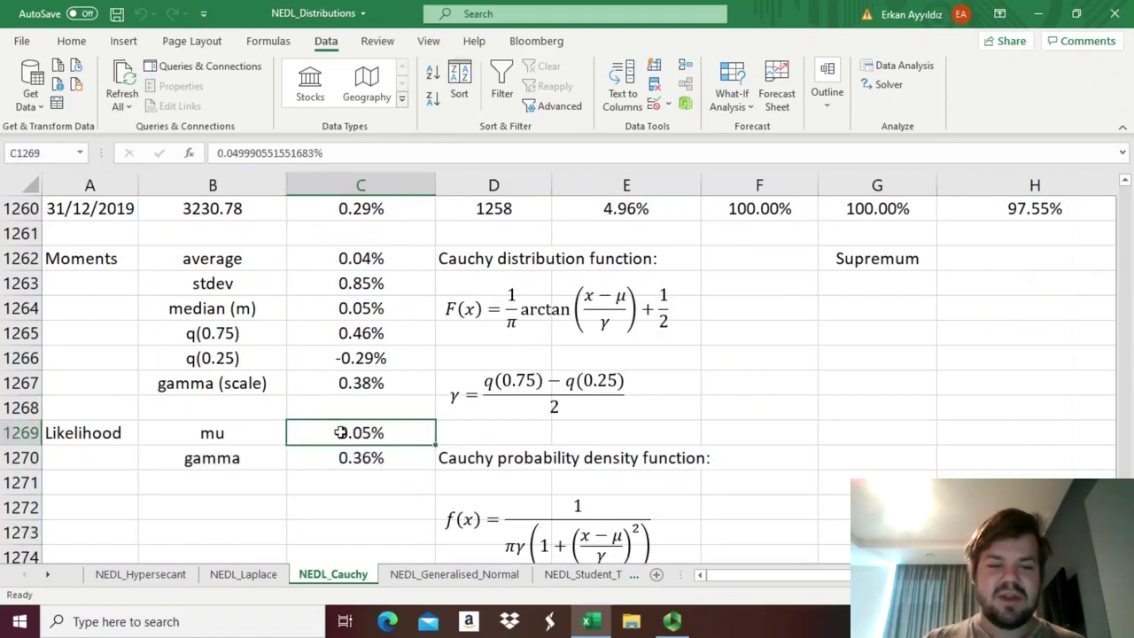
{"action": "left_click", "coordinate": [345, 458]}
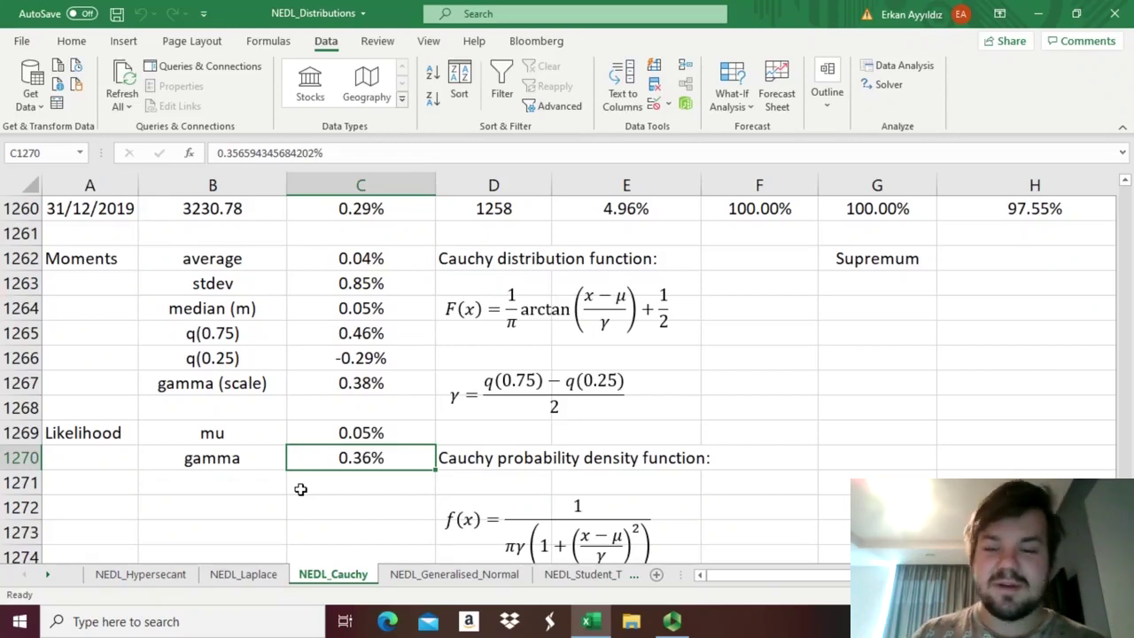
Go back to the first data row and start a formula in I3 of the Cauchy CDF (ML) column.
{"action": "scroll", "coordinate": [316, 491], "scroll_direction": "up", "scroll_amount": 2}
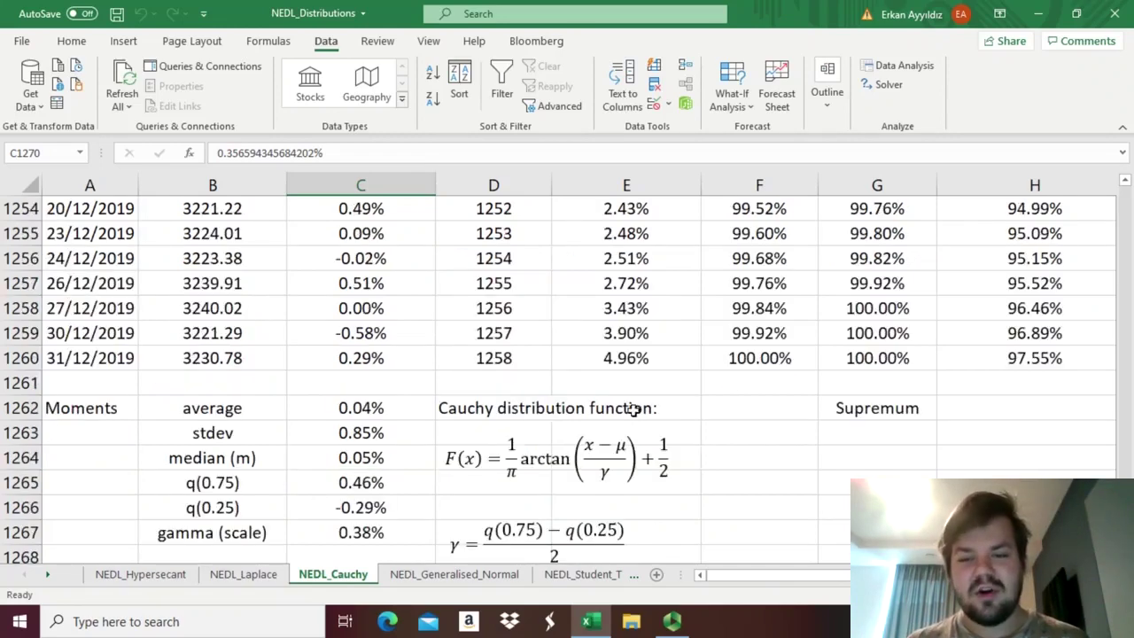
{"action": "left_click", "coordinate": [734, 336]}
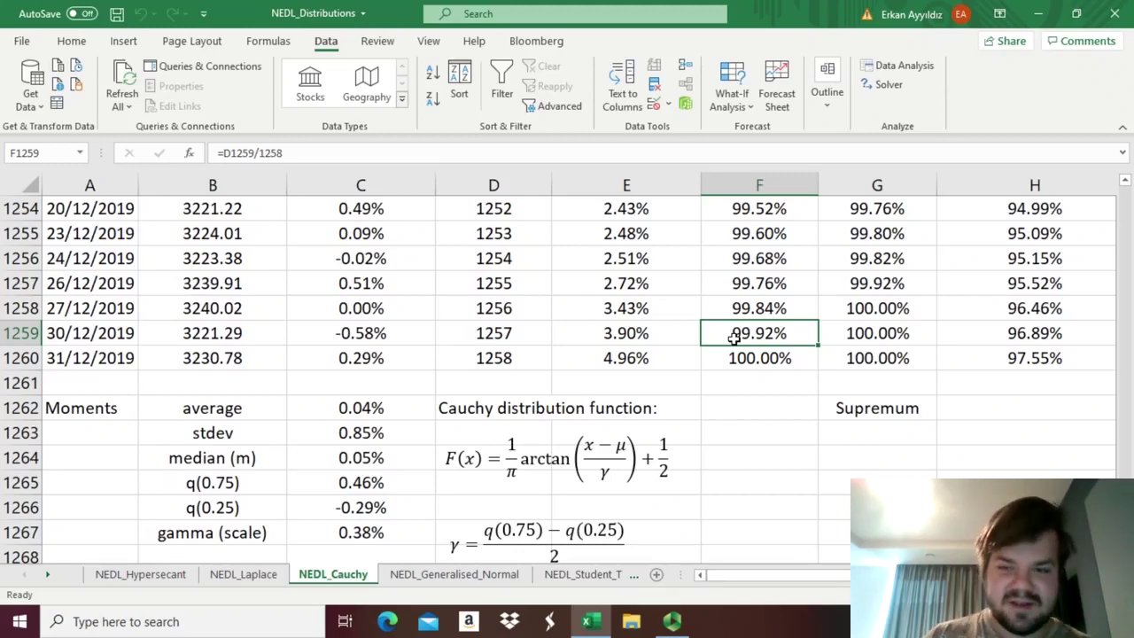
{"action": "key", "text": "Right"}
{"action": "key", "text": "Right"}
{"action": "scroll", "coordinate": [733, 337], "scroll_direction": "right", "scroll_amount": 3}
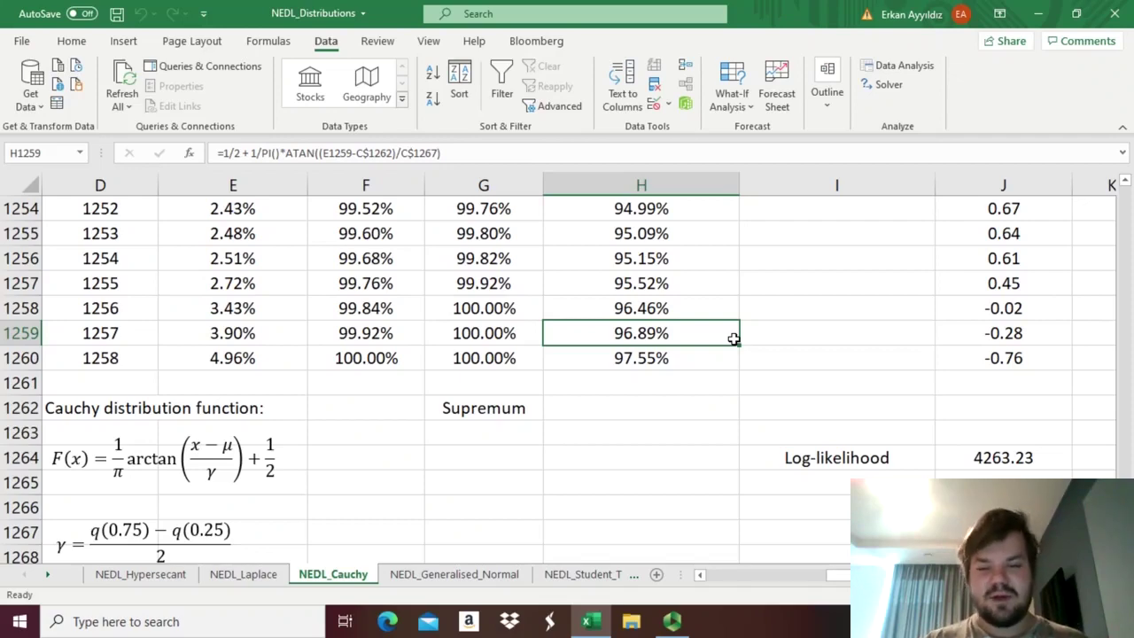
{"action": "key", "text": "ctrl+Up"}
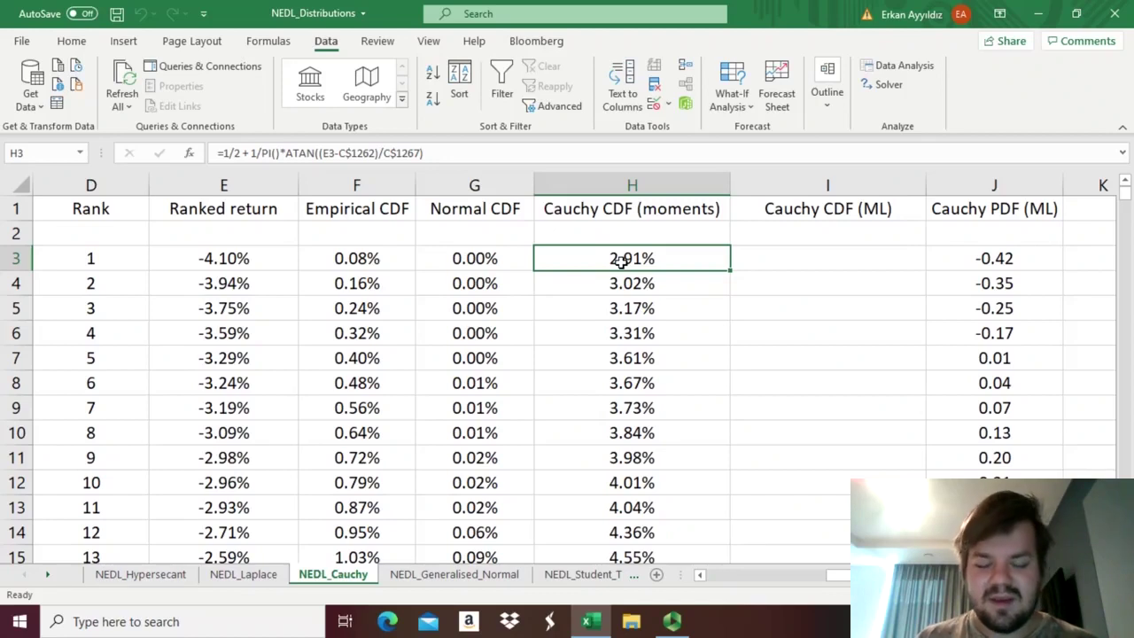
{"action": "left_click", "coordinate": [773, 257]}
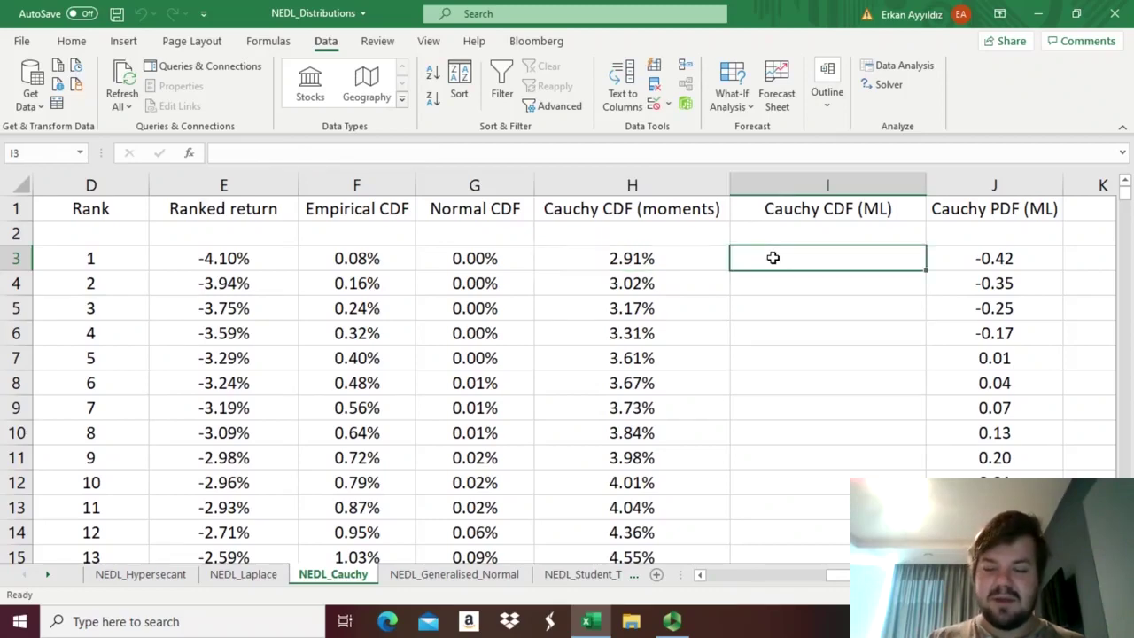
{"action": "type", "text": "="}
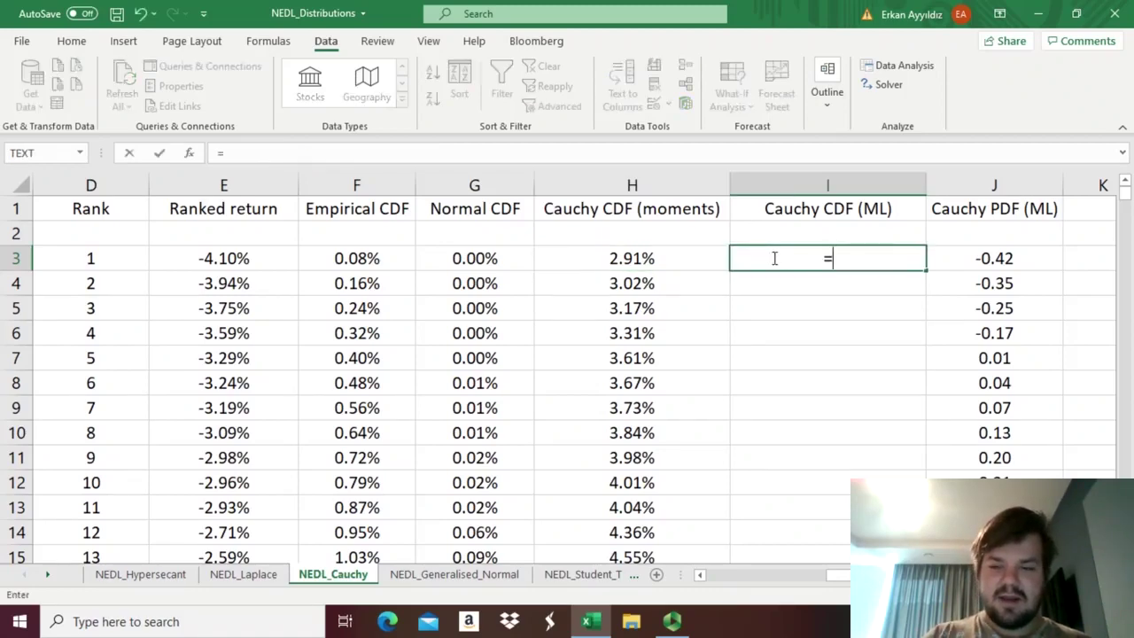
Consult the Cauchy distribution function below the data and build the I3 formula as far as =1/PI()*ATAN((.
{"action": "left_click", "coordinate": [84, 307]}
{"action": "key", "text": "ctrl+Down"}
{"action": "key", "text": "ctrl+Down"}
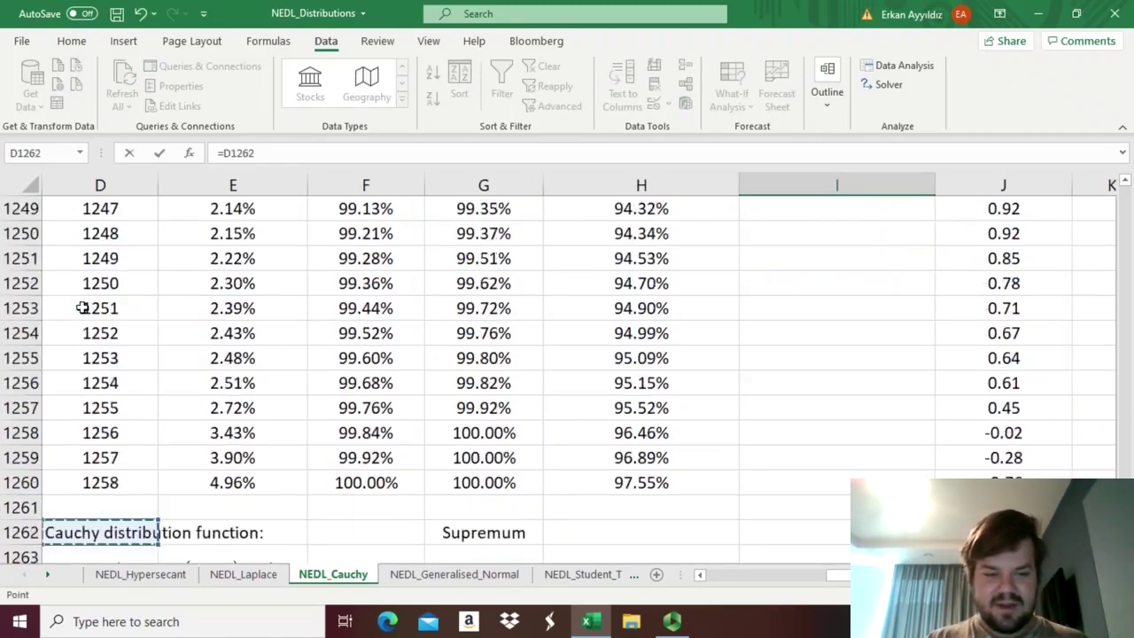
{"action": "scroll", "coordinate": [82, 307], "scroll_direction": "down", "scroll_amount": 2}
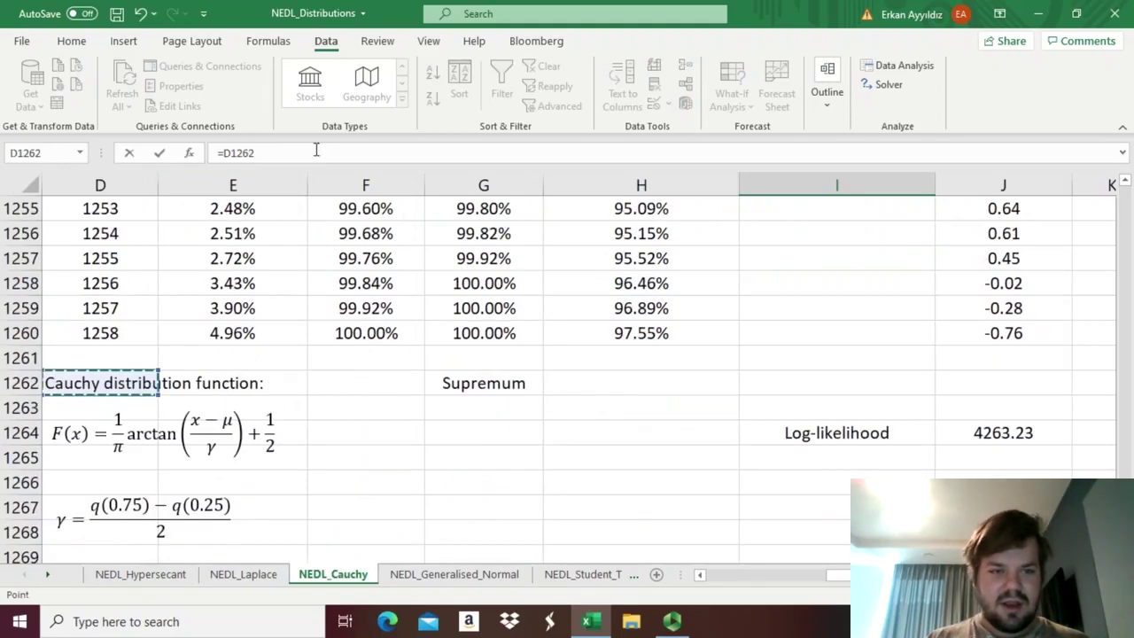
{"action": "double_click", "coordinate": [246, 153]}
{"action": "key", "text": "BackSpace"}
{"action": "type", "text": "1/"}
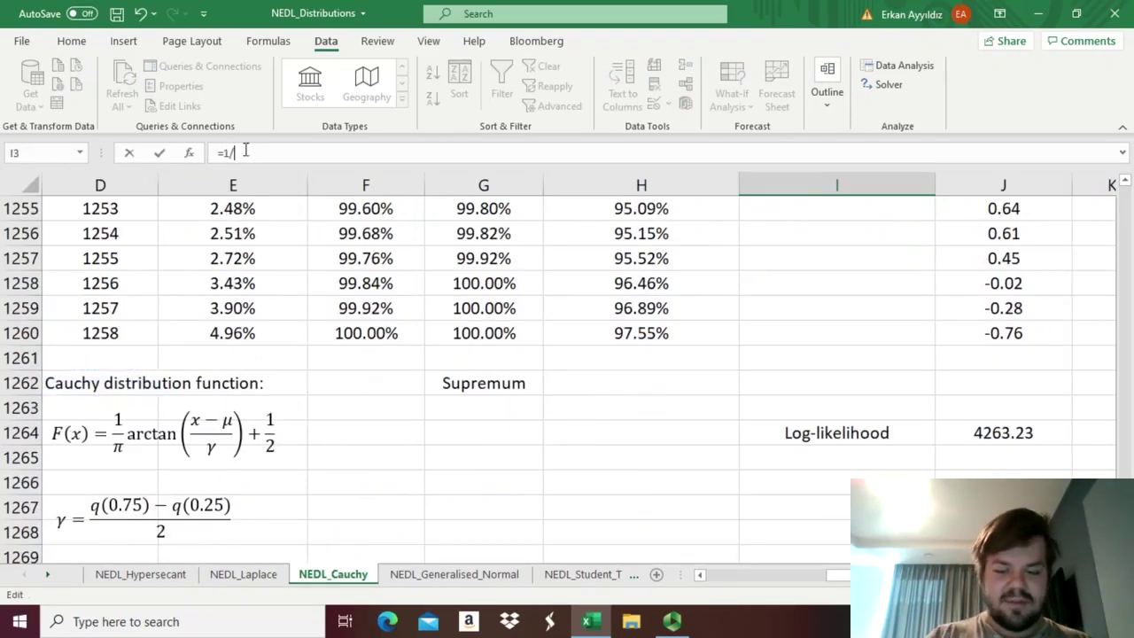
{"action": "type", "text": "PI()*"}
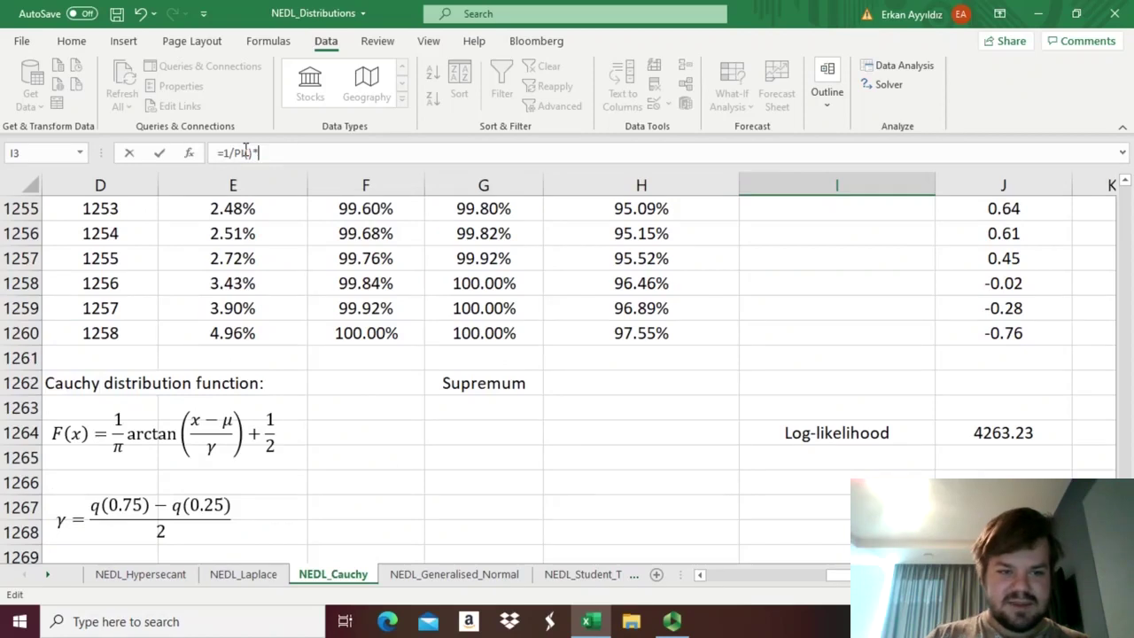
{"action": "type", "text": "AT"}
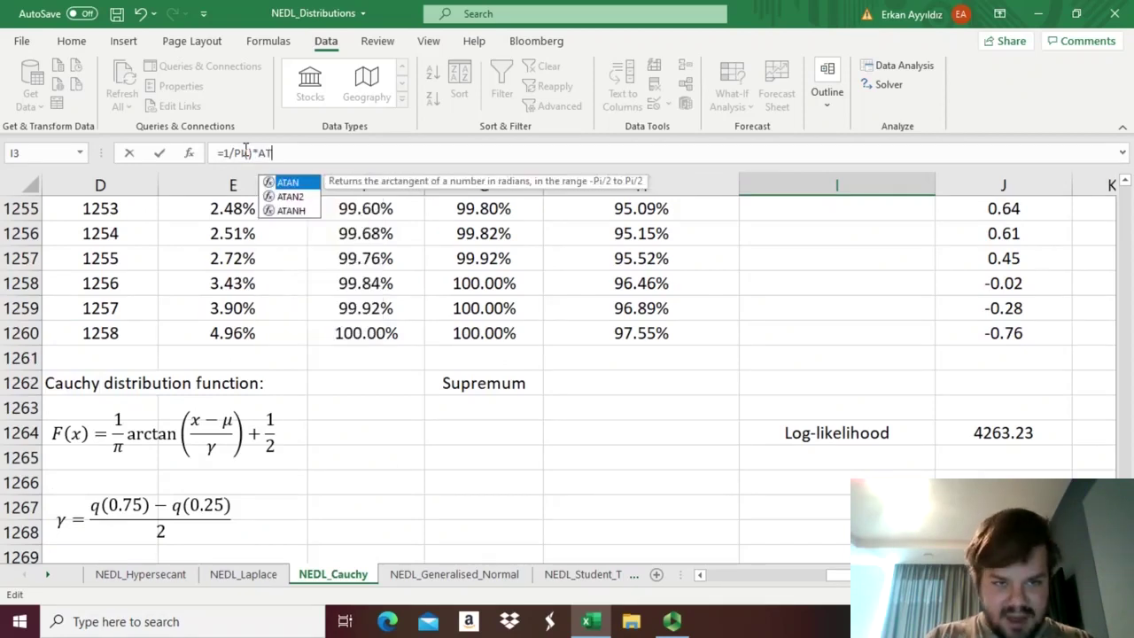
{"action": "type", "text": "AN(("}
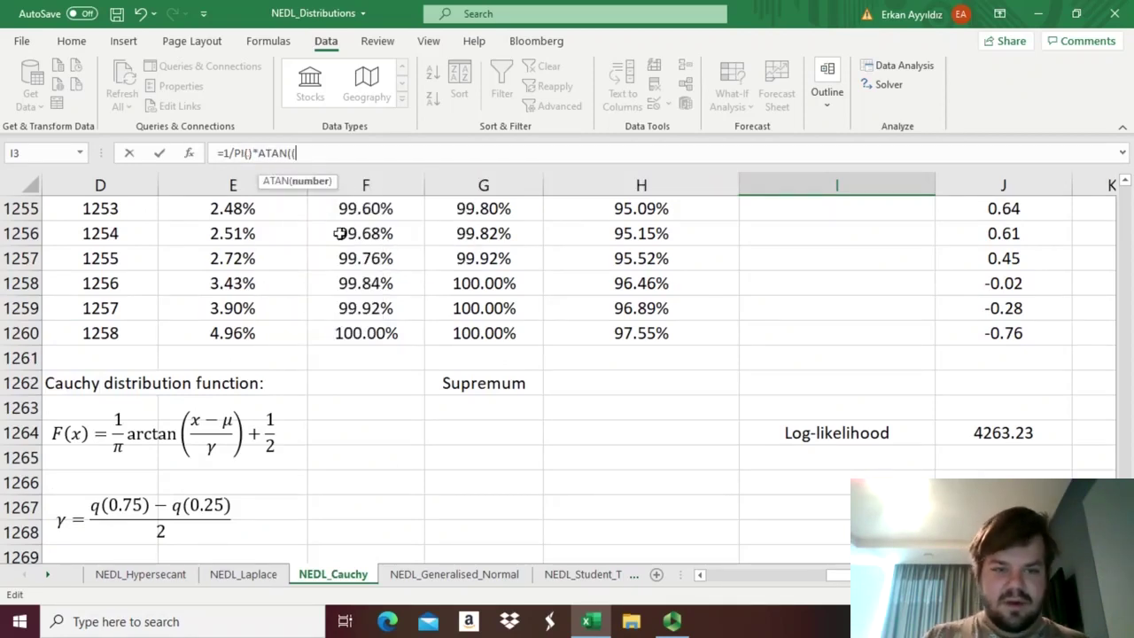
Extend the I3 formula with the numerator, the ranked return E3 minus the likelihood mu as row-locked C$1269.
{"action": "left_click", "coordinate": [273, 253]}
{"action": "key", "text": "ctrl+Up"}
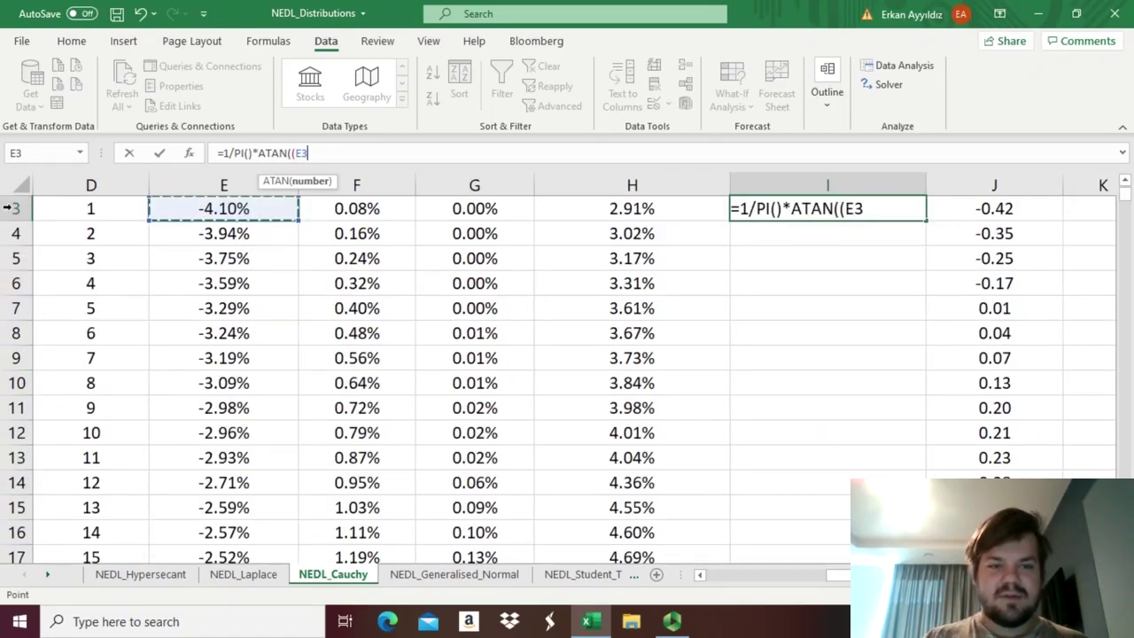
{"action": "type", "text": "-"}
{"action": "left_click", "coordinate": [90, 457]}
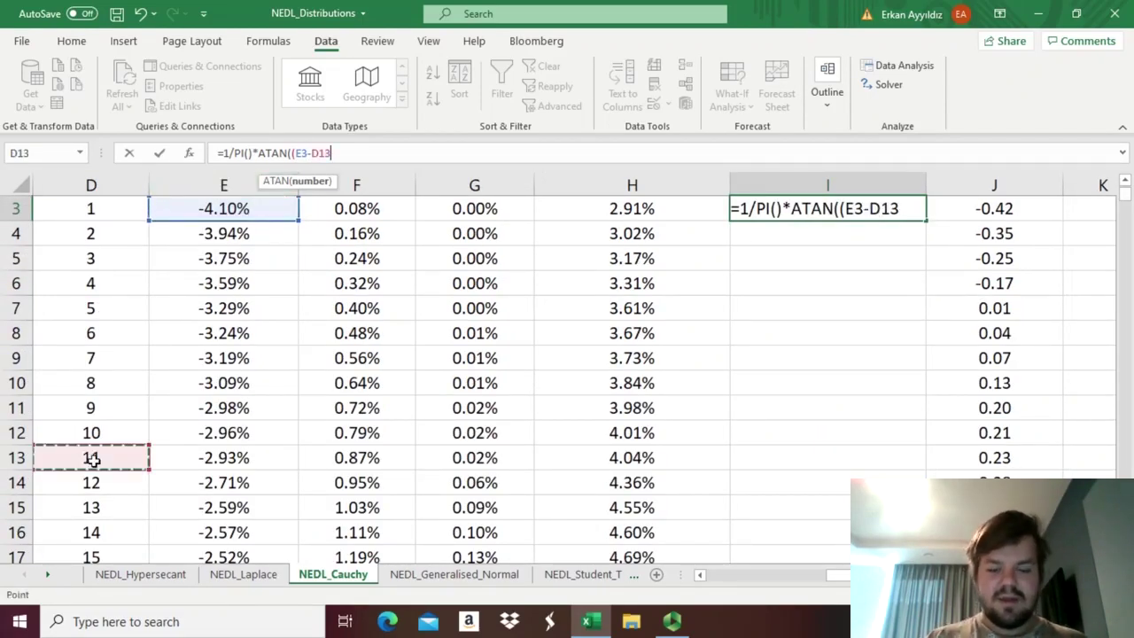
{"action": "key", "text": "ctrl+Down"}
{"action": "key", "text": "ctrl+Left"}
{"action": "scroll", "coordinate": [94, 458], "scroll_direction": "down", "scroll_amount": 4}
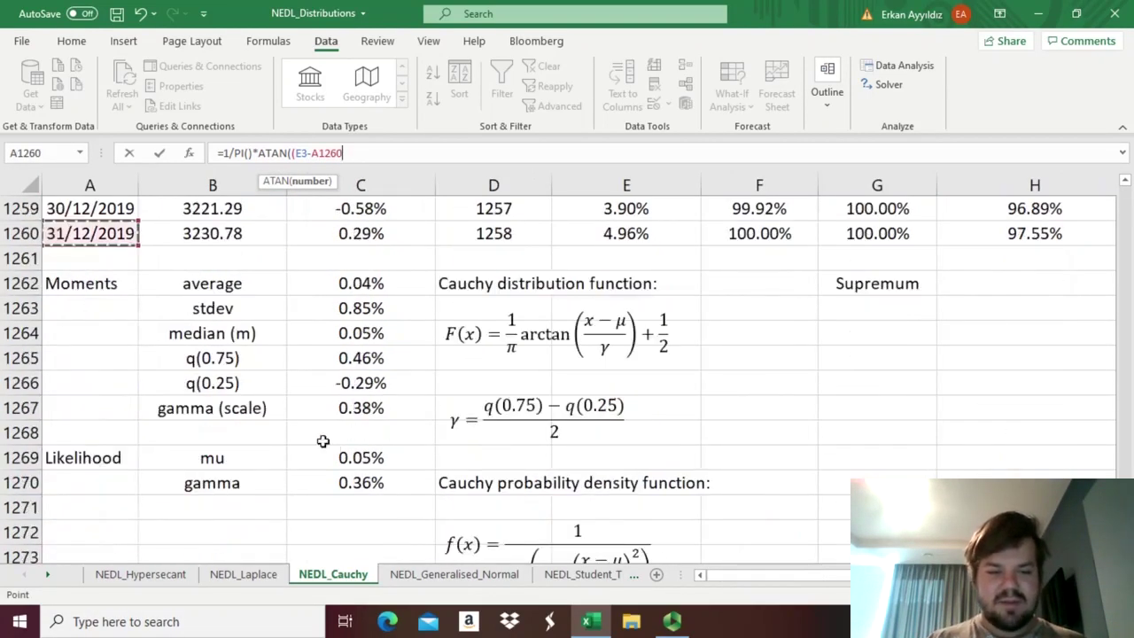
{"action": "left_click", "coordinate": [332, 450]}
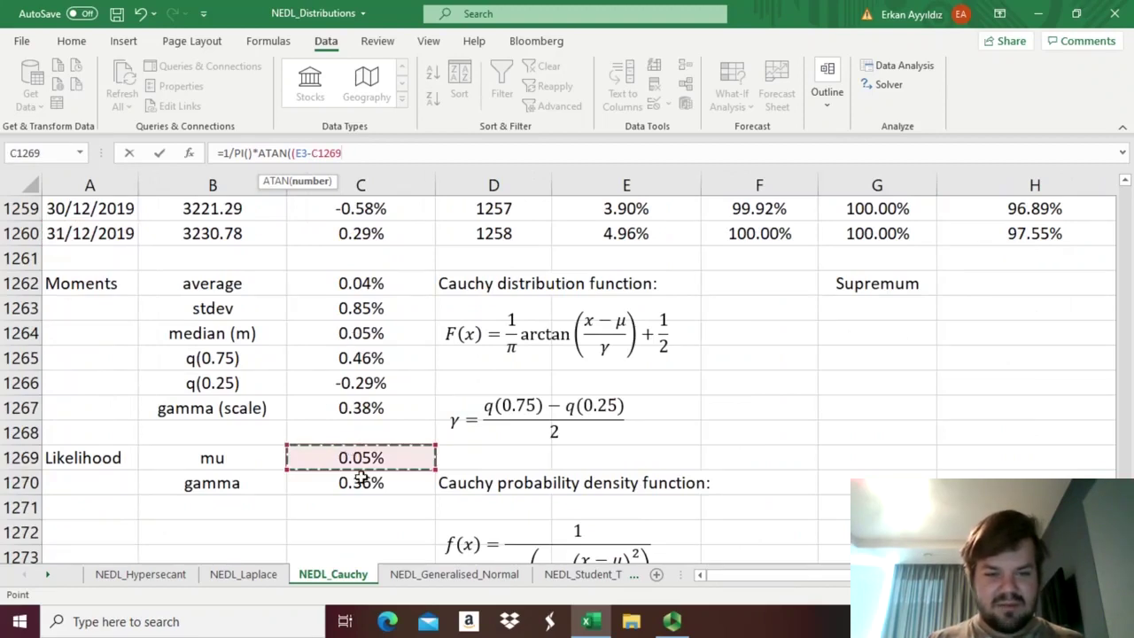
{"action": "left_click", "coordinate": [319, 153]}
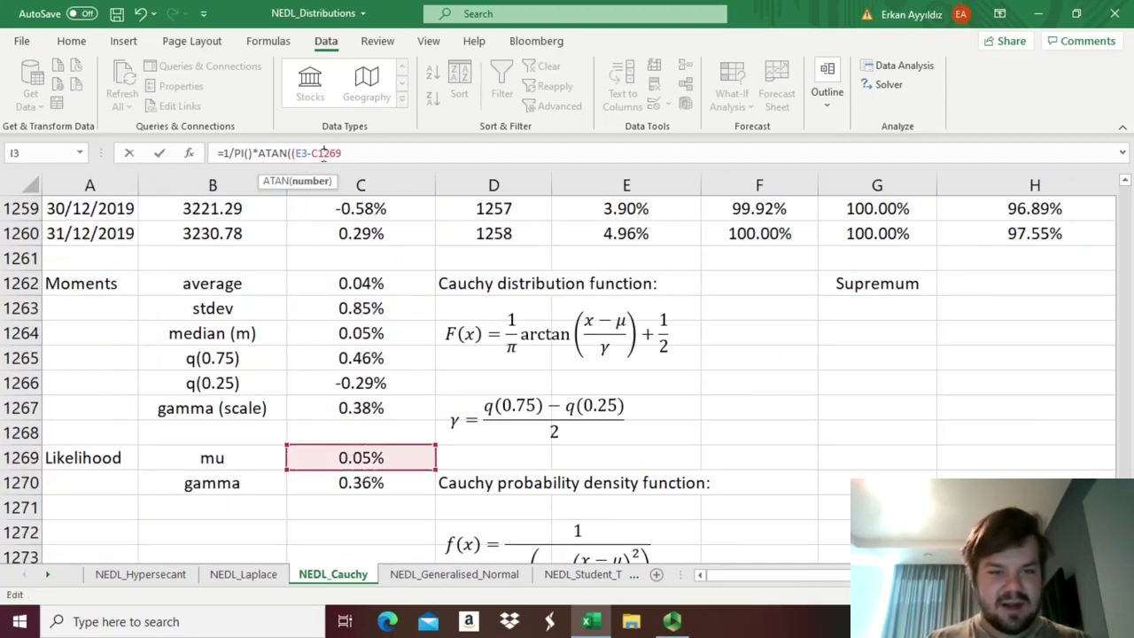
{"action": "type", "text": "$"}
{"action": "key", "text": "End"}
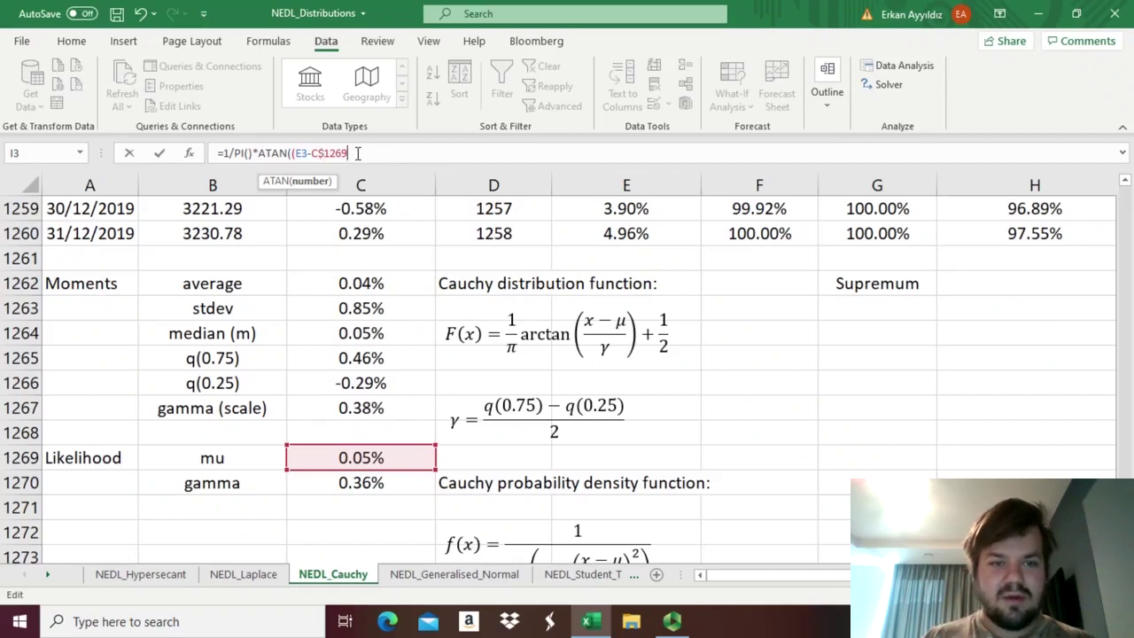
Complete I3 as =1/PI()*ATAN((E3-C$1269)/C$1270) + 1/2 and fill it down the Cauchy CDF (ML) column to the last data row.
{"action": "type", "text": ")/"}
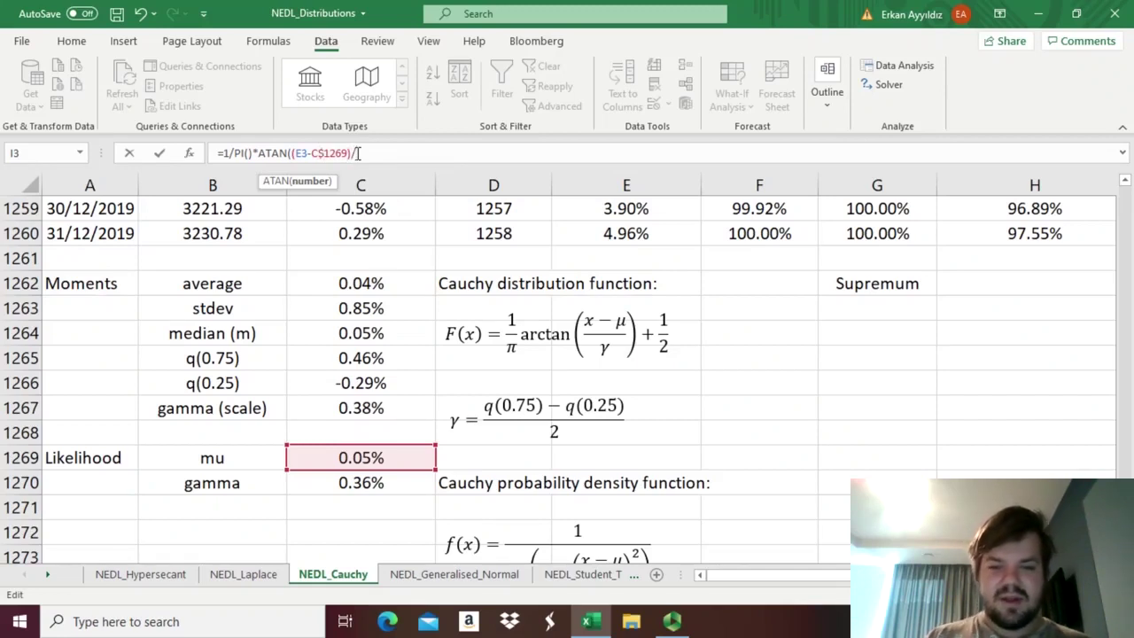
{"action": "left_click", "coordinate": [331, 485]}
{"action": "left_click", "coordinate": [362, 152]}
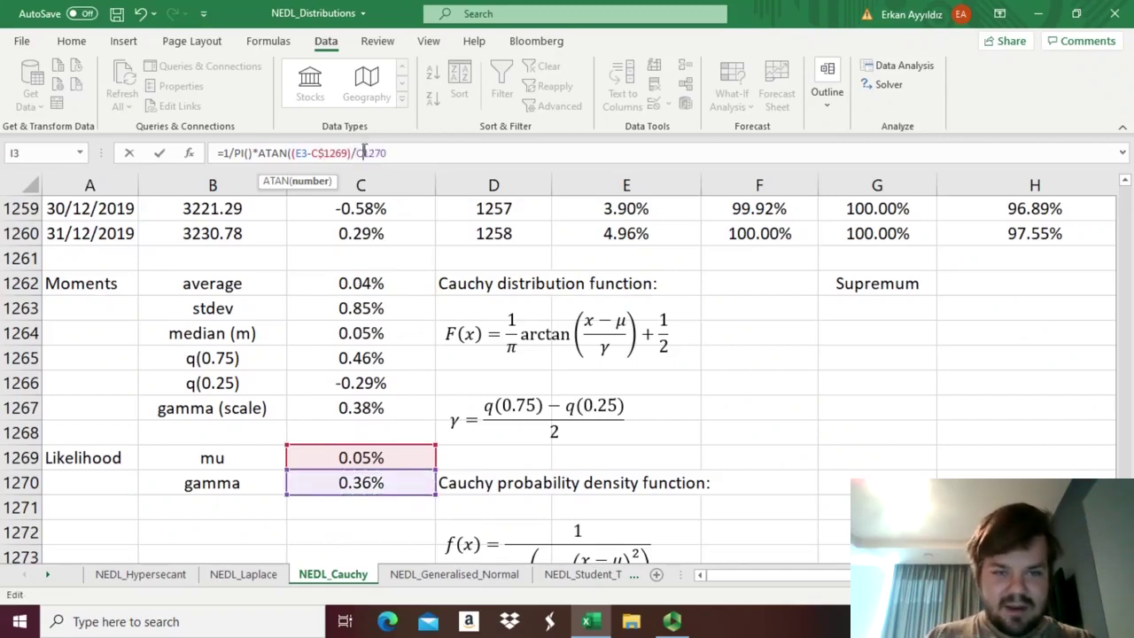
{"action": "type", "text": "$"}
{"action": "key", "text": "End"}
{"action": "type", "text": ")"}
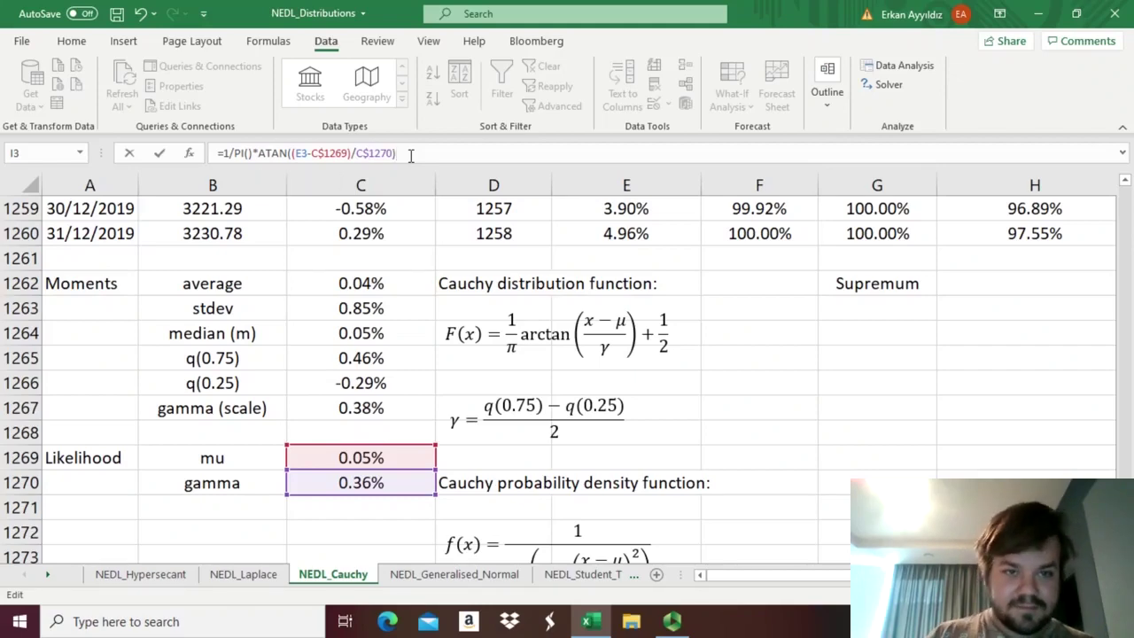
{"action": "type", "text": " + 1/2"}
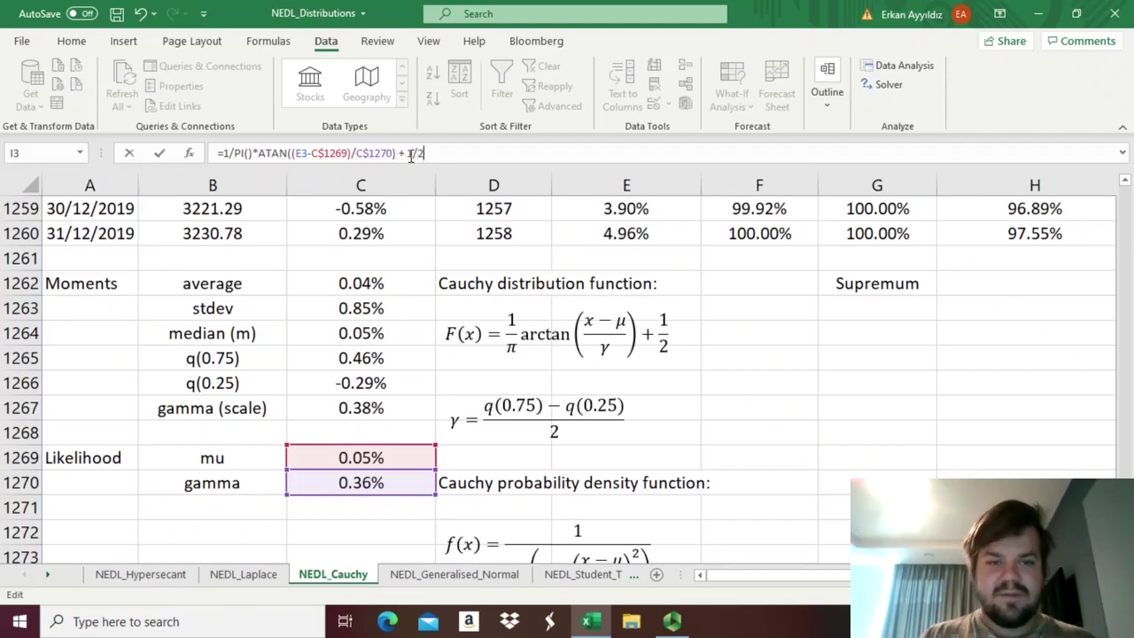
{"action": "key", "text": "Return"}
{"action": "key", "text": "Up"}
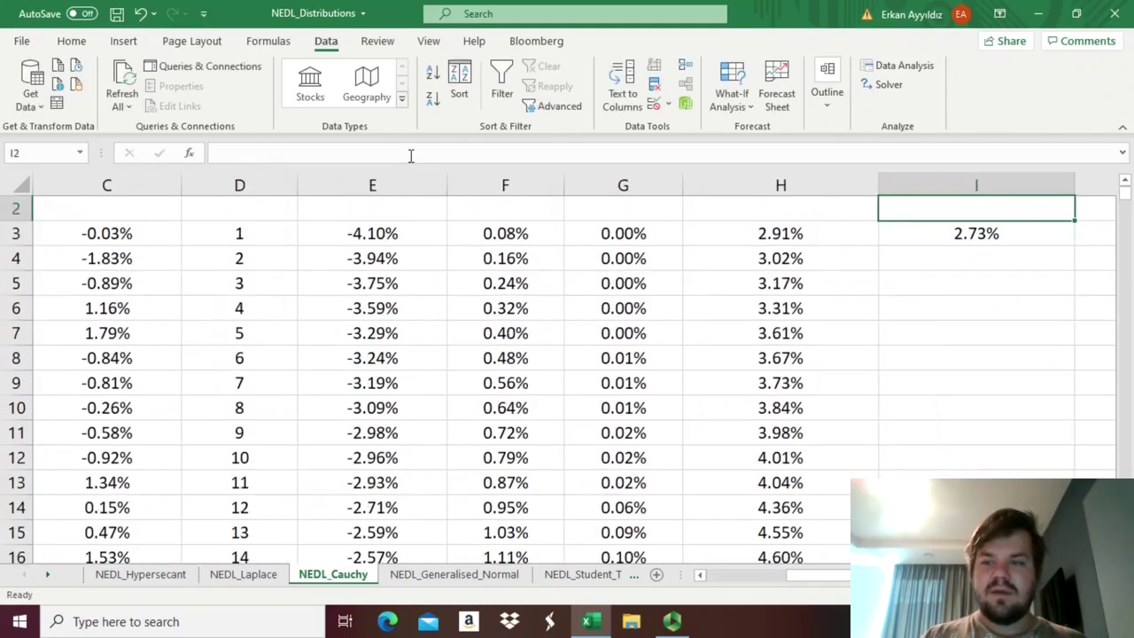
{"action": "double_click", "coordinate": [1075, 245]}
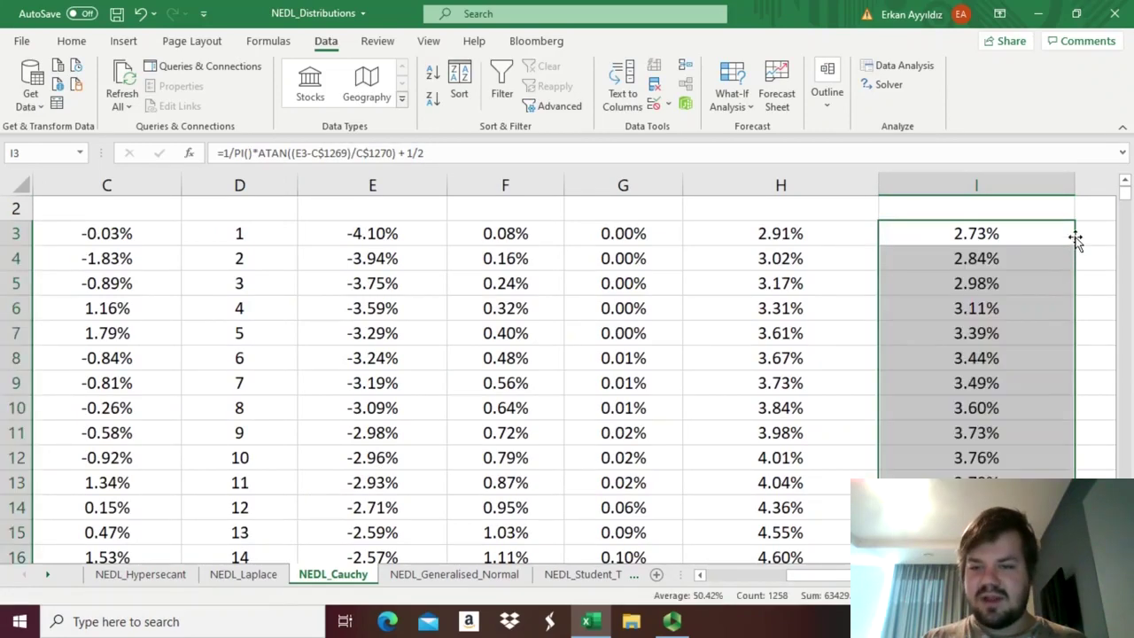
Examine the CDF chart, comparing the Cauchy CDF (ML) curve with the empirical, normal and Cauchy (moments) curves.
{"action": "left_click_drag", "start_coordinate": [994, 240], "coordinate": [974, 263]}
{"action": "left_click", "coordinate": [673, 259]}
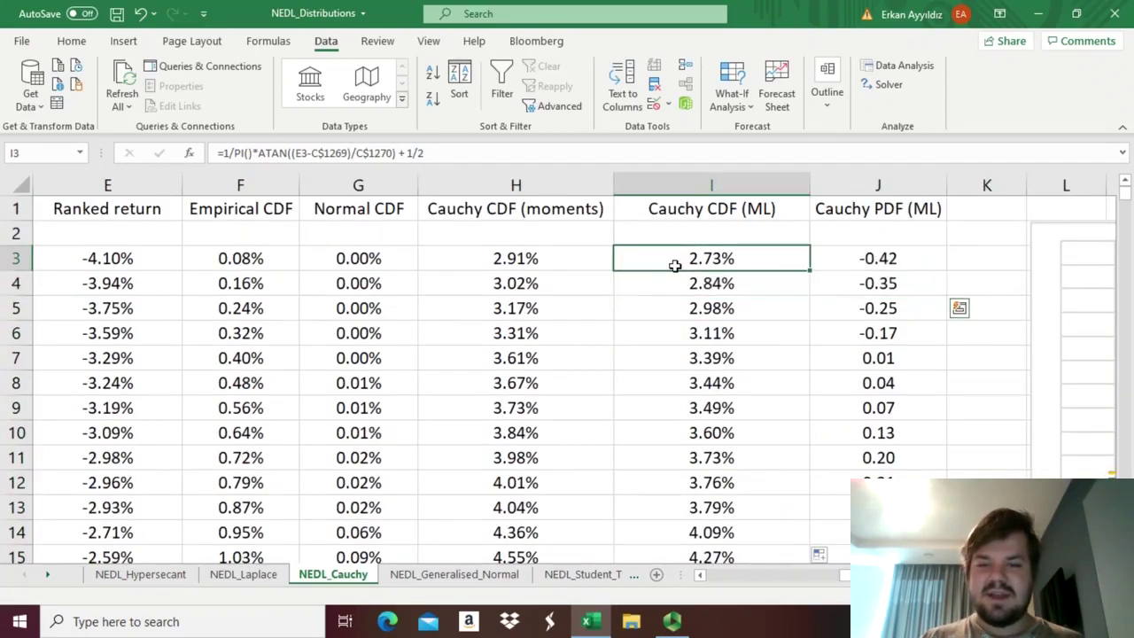
{"action": "left_click_drag", "start_coordinate": [752, 401], "coordinate": [877, 433]}
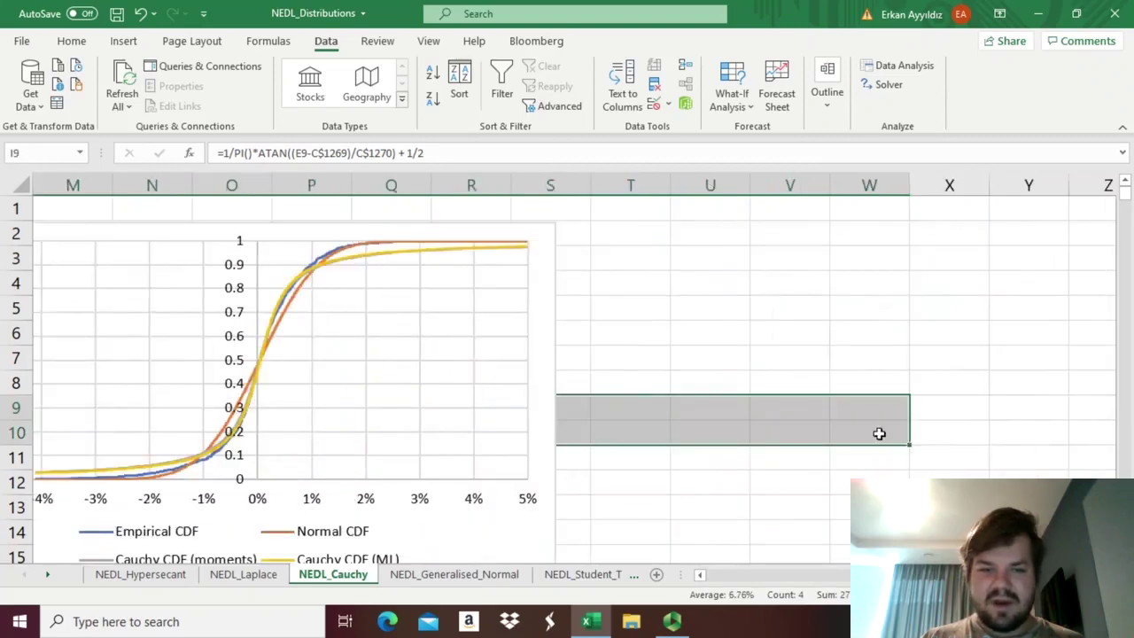
{"action": "left_click", "coordinate": [696, 359]}
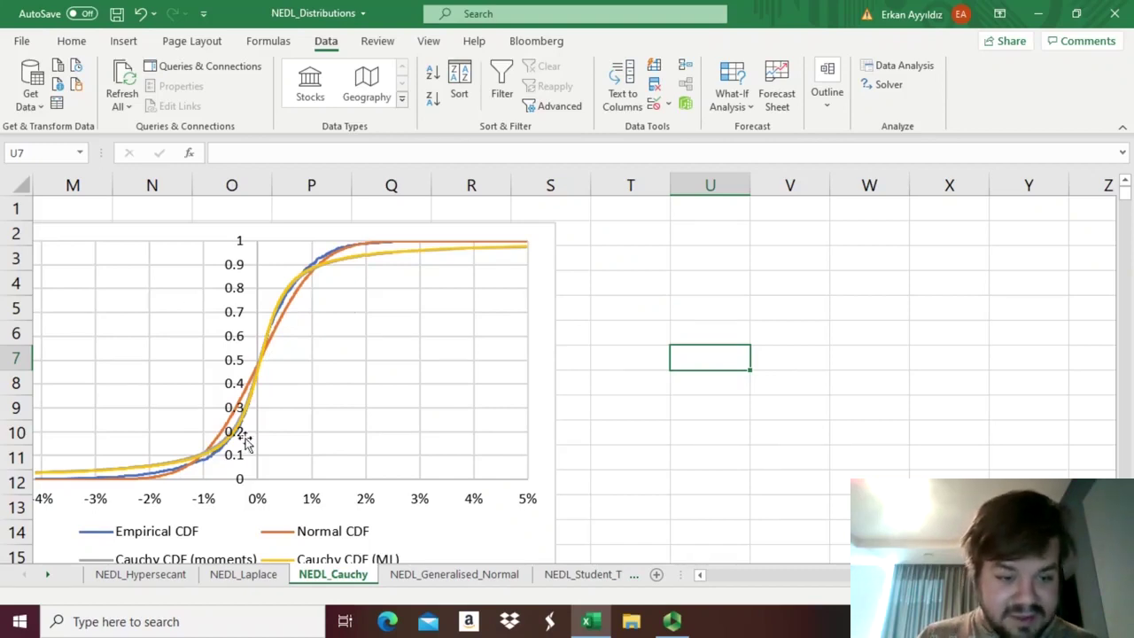
{"action": "scroll", "coordinate": [245, 440], "scroll_direction": "down", "scroll_amount": 1}
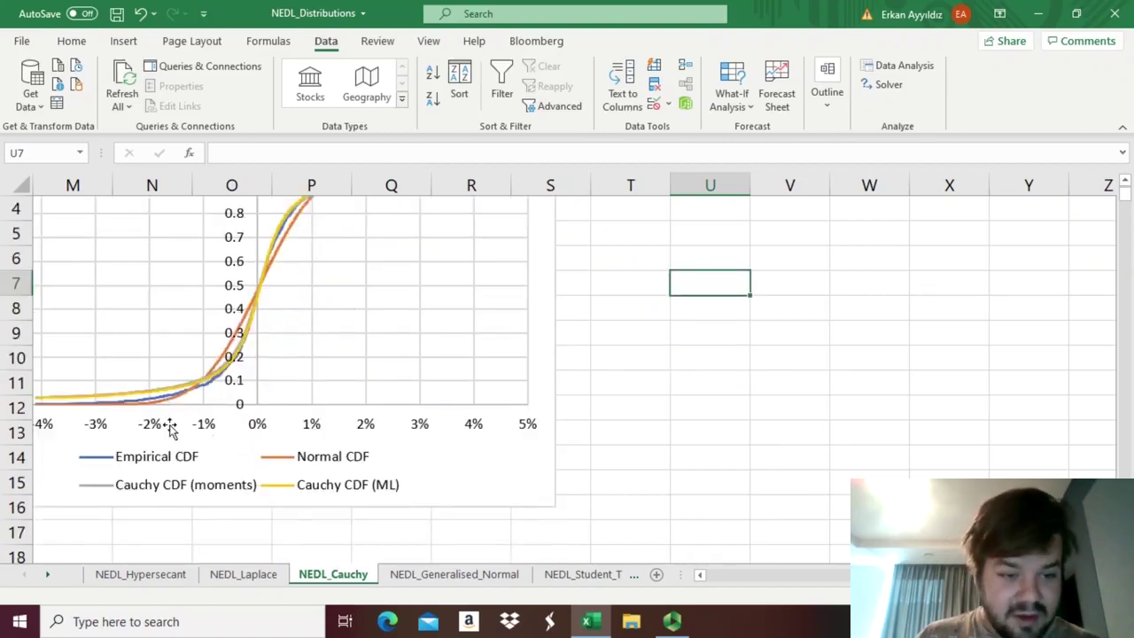
{"action": "left_click", "coordinate": [124, 493]}
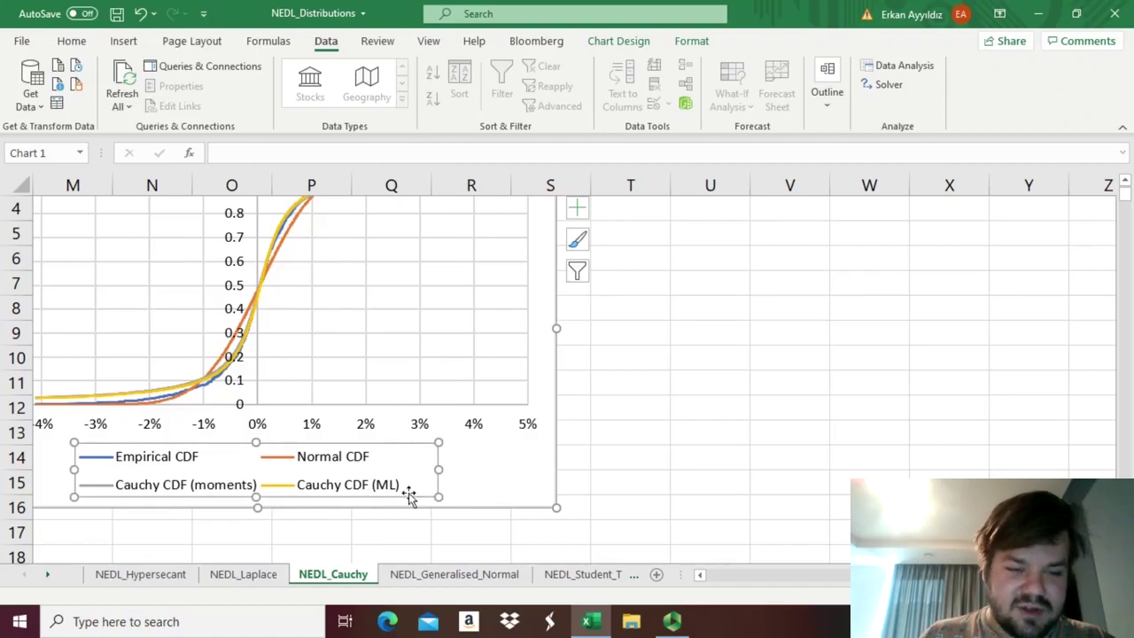
Start the supremum formula in H1262 below the Cauchy CDF (moments) column as =MAX(ABS(H3:H1260.
{"action": "left_click", "coordinate": [326, 533]}
{"action": "key", "text": "ctrl+Left"}
{"action": "key", "text": "ctrl+Down"}
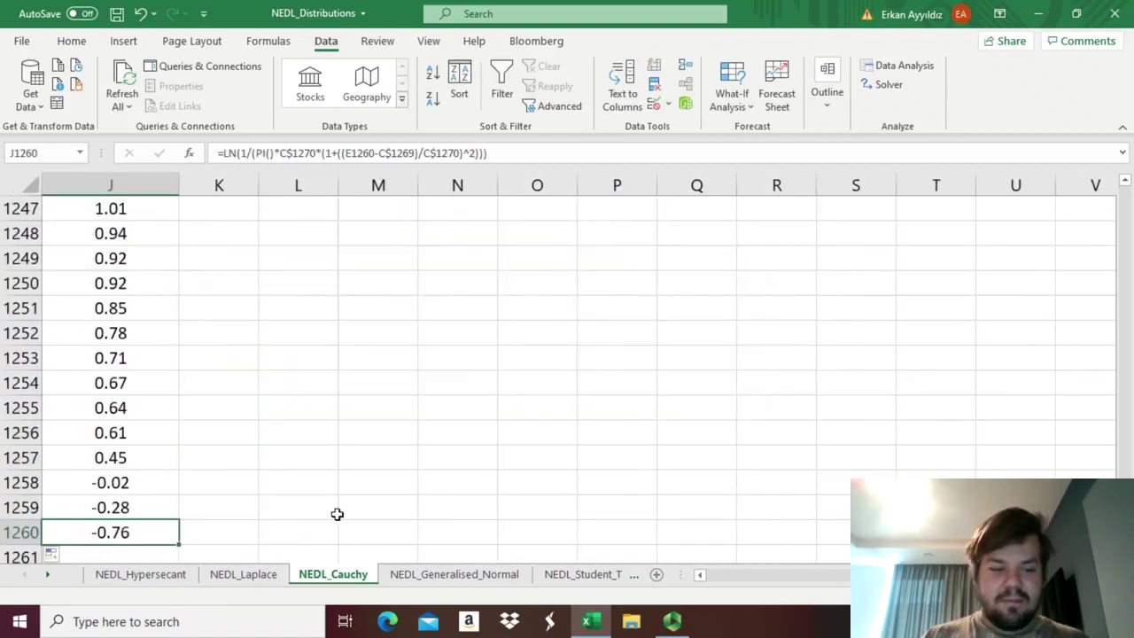
{"action": "scroll", "coordinate": [349, 499], "scroll_direction": "down", "scroll_amount": 2}
{"action": "mouse_move", "coordinate": [214, 440]}
{"action": "left_mouse_down"}
{"action": "mouse_move", "coordinate": [248, 439]}
{"action": "mouse_move", "coordinate": [235, 441]}
{"action": "left_mouse_up"}
{"action": "left_click", "coordinate": [319, 438]}
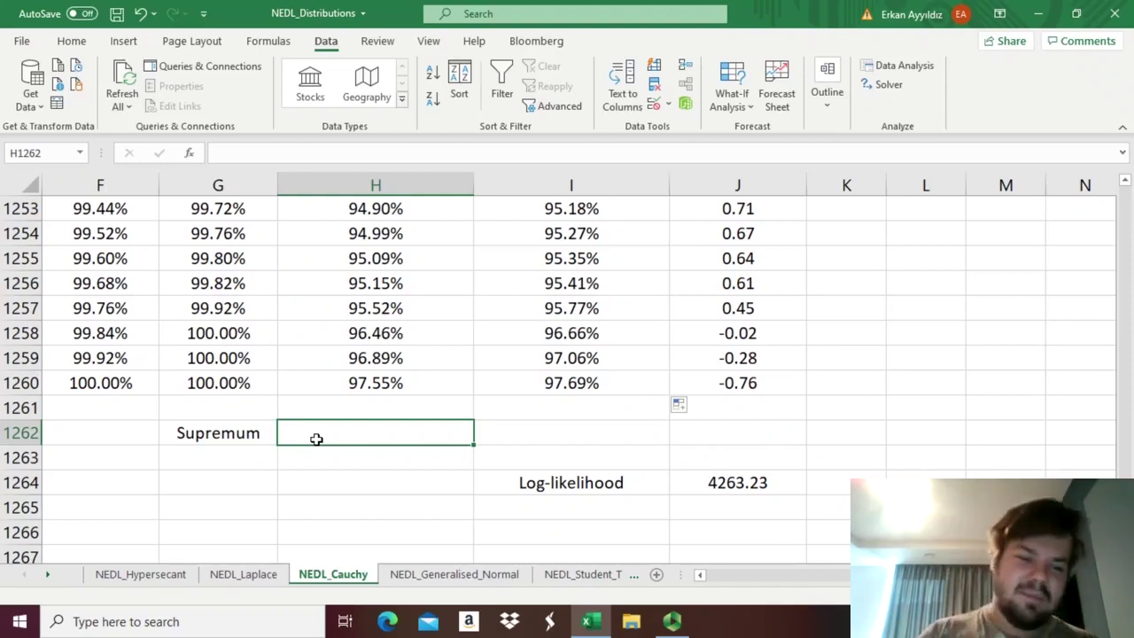
{"action": "type", "text": "="}
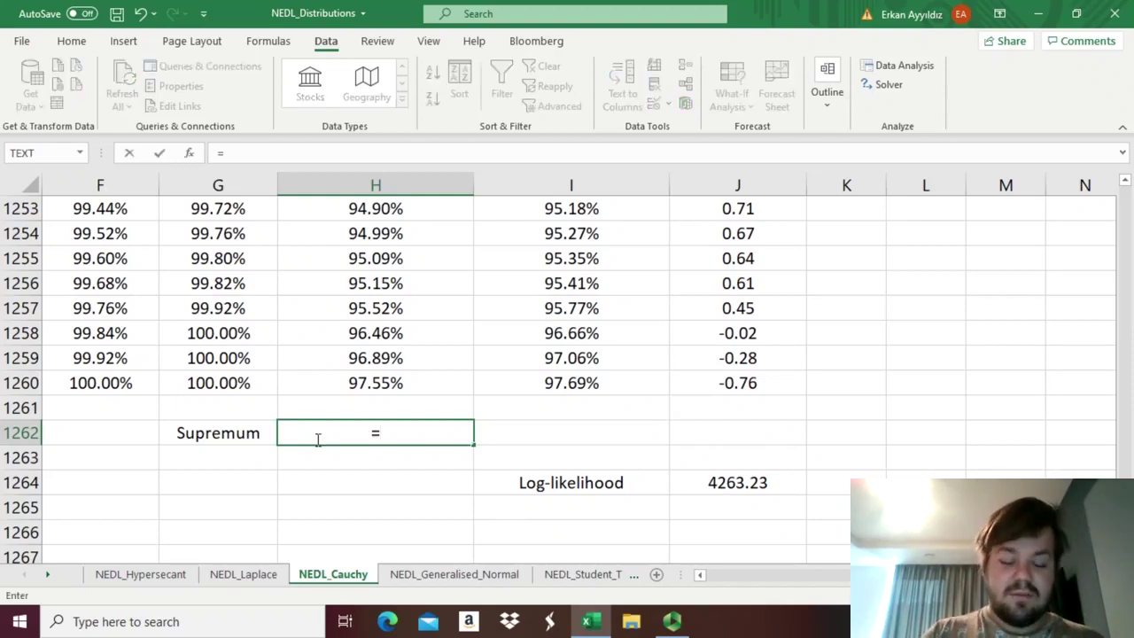
{"action": "type", "text": "MAX(ABS("}
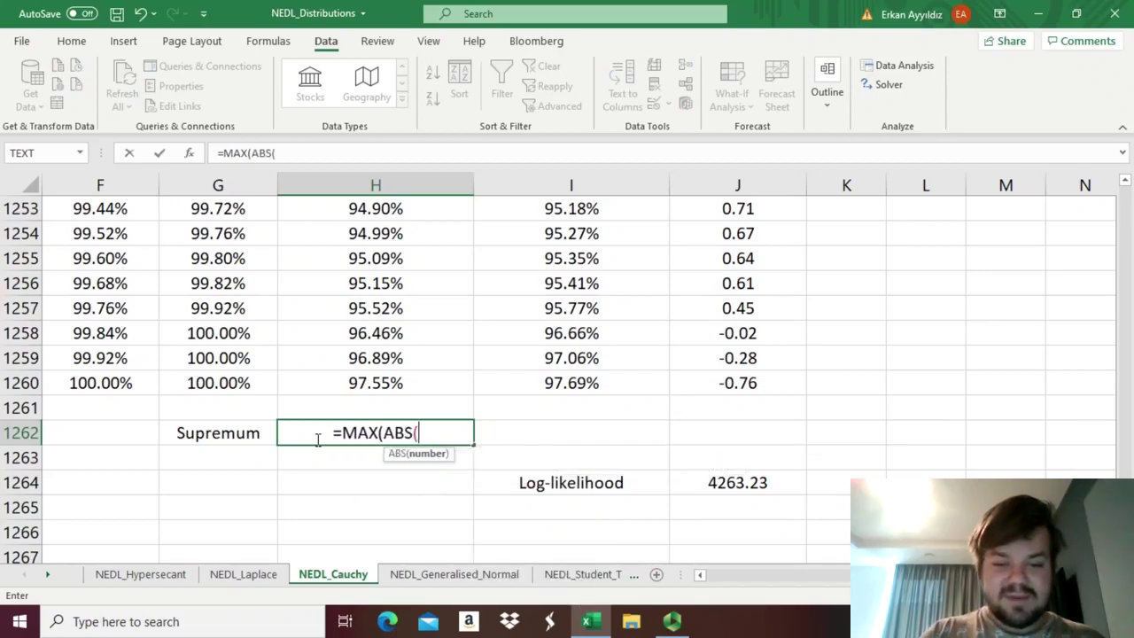
{"action": "left_click", "coordinate": [333, 383]}
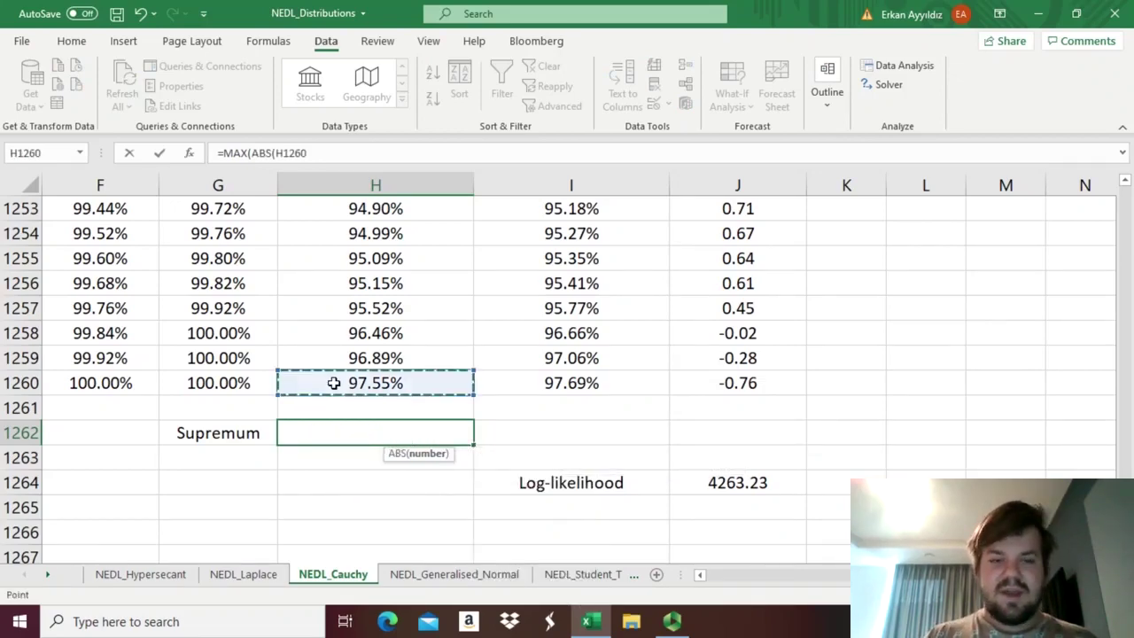
{"action": "key", "text": "ctrl+Up"}
{"action": "key", "text": "ctrl+shift+Down"}
{"action": "scroll", "coordinate": [332, 380], "scroll_direction": "down", "scroll_amount": 3}
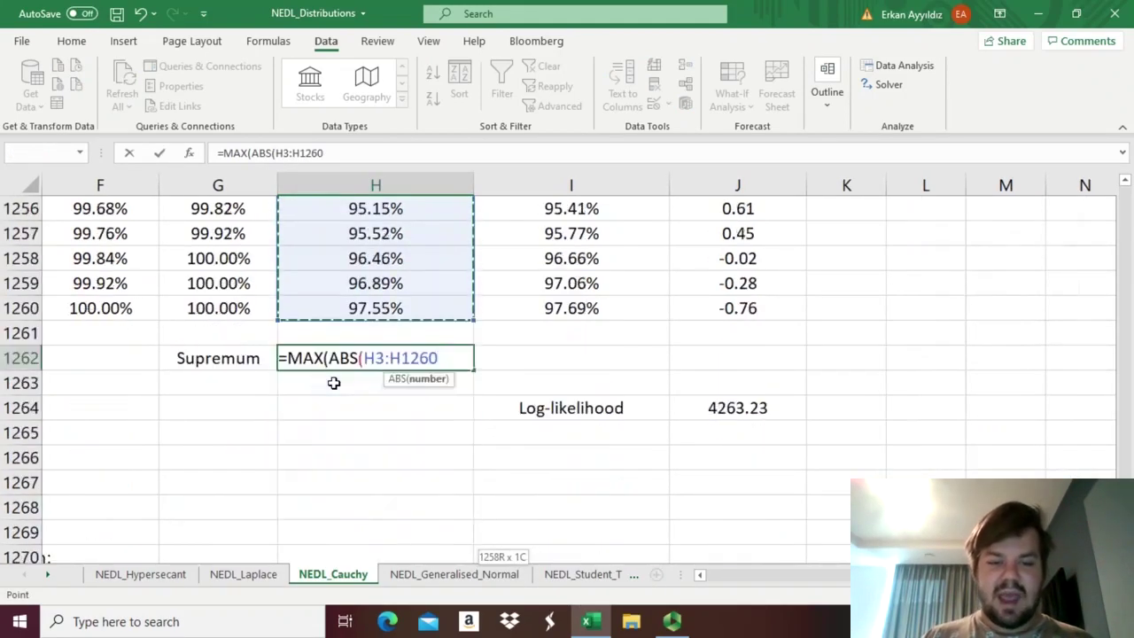
Subtract the empirical CDF range F3:F1260 from H3:H1260 inside the H1262 formula.
{"action": "left_click", "coordinate": [349, 151]}
{"action": "type", "text": "-"}
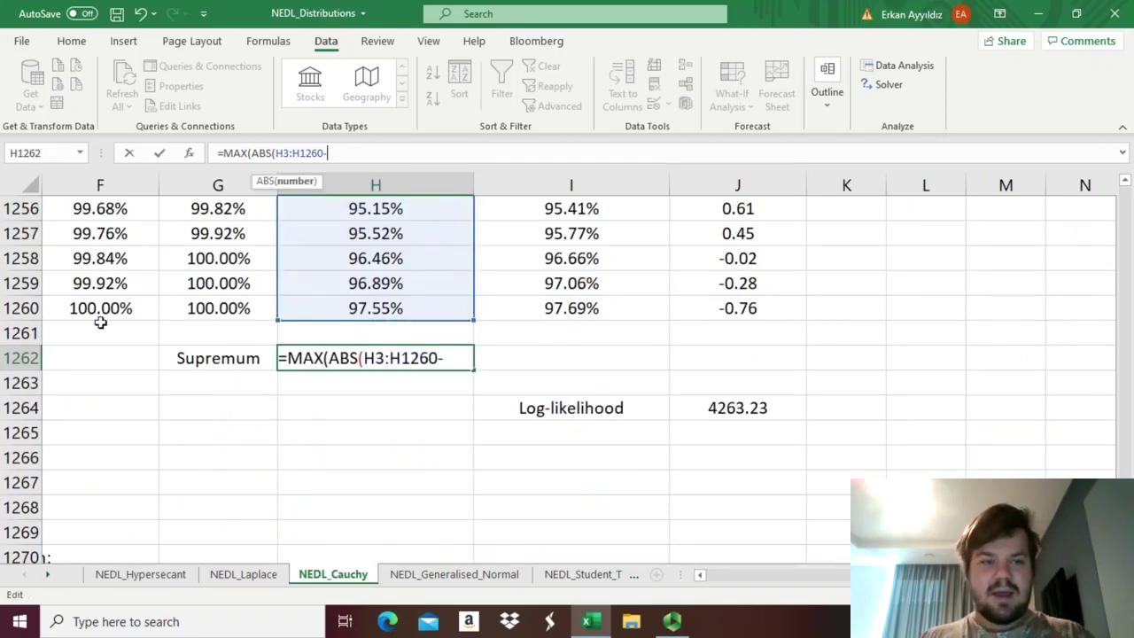
{"action": "left_click", "coordinate": [92, 310]}
{"action": "key", "text": "ctrl+Up"}
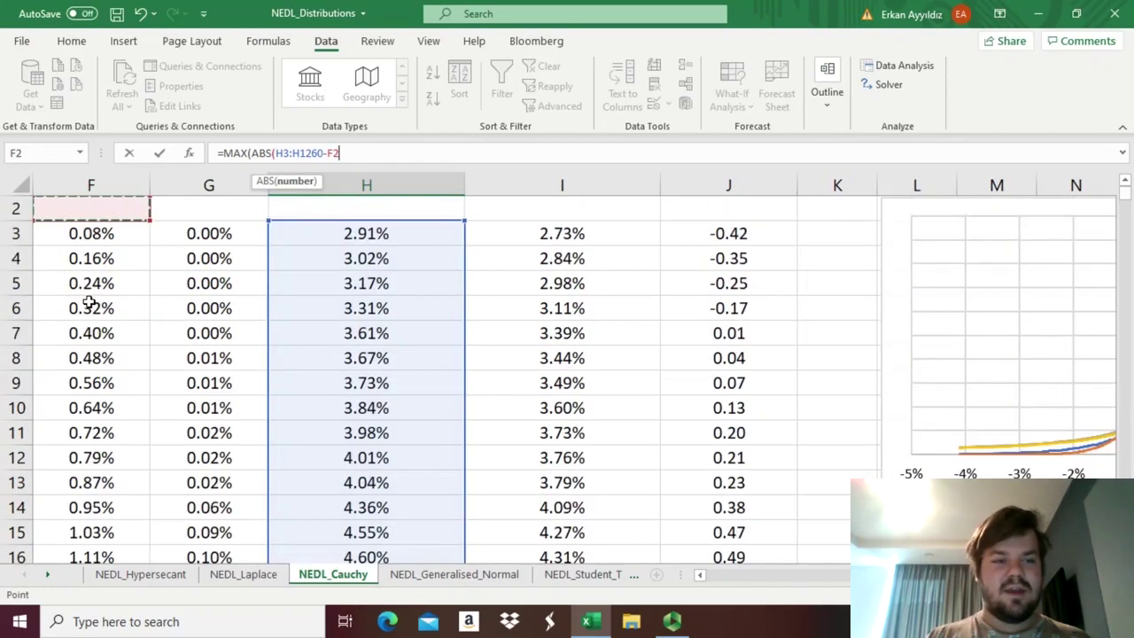
{"action": "key", "text": "ctrl+shift+Down"}
{"action": "scroll", "coordinate": [89, 299], "scroll_direction": "down", "scroll_amount": 1}
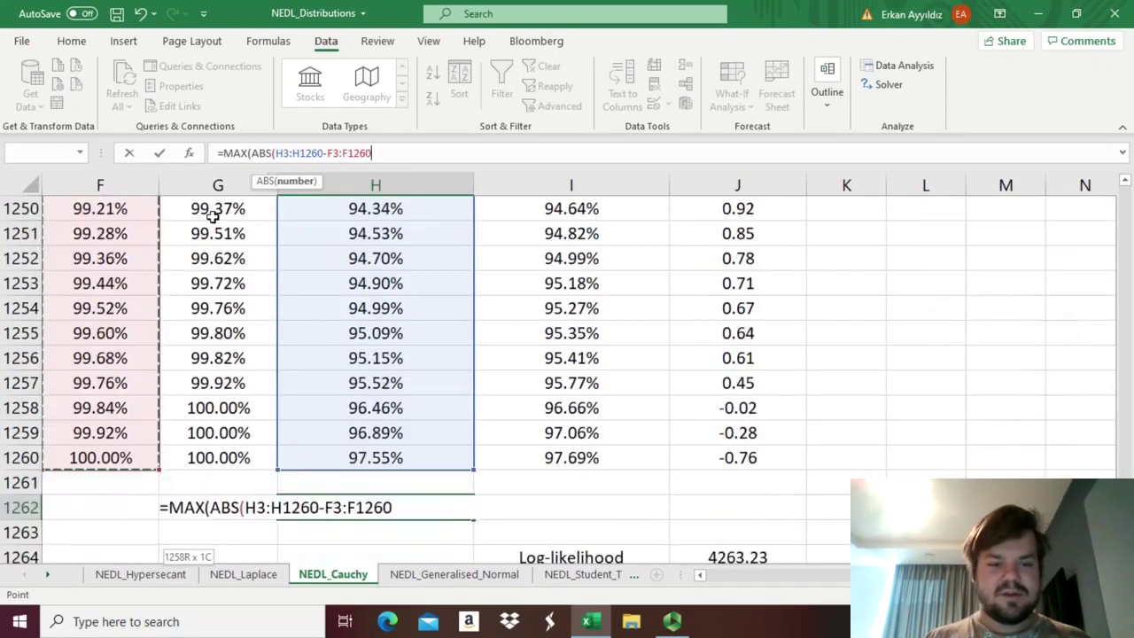
Lock the column of the empirical CDF range as $F3:$F1260, close both functions and enter H1262 as an array formula.
{"action": "left_click", "coordinate": [327, 154]}
{"action": "type", "text": "$"}
{"action": "left_click", "coordinate": [349, 152]}
{"action": "type", "text": "$"}
{"action": "key", "text": "End"}
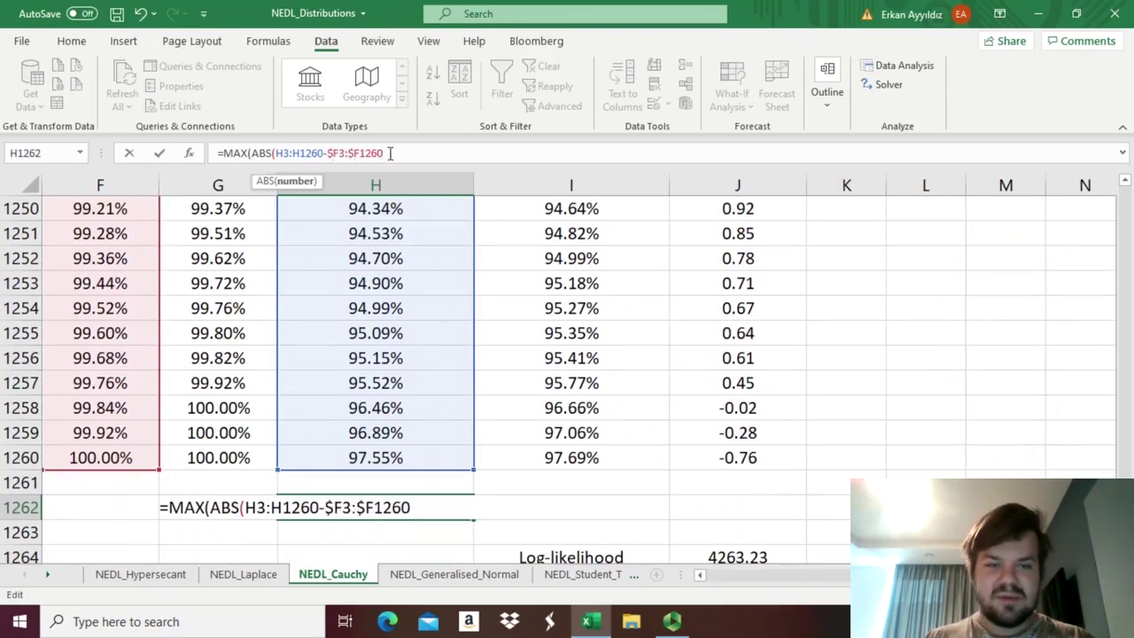
{"action": "type", "text": ")"}
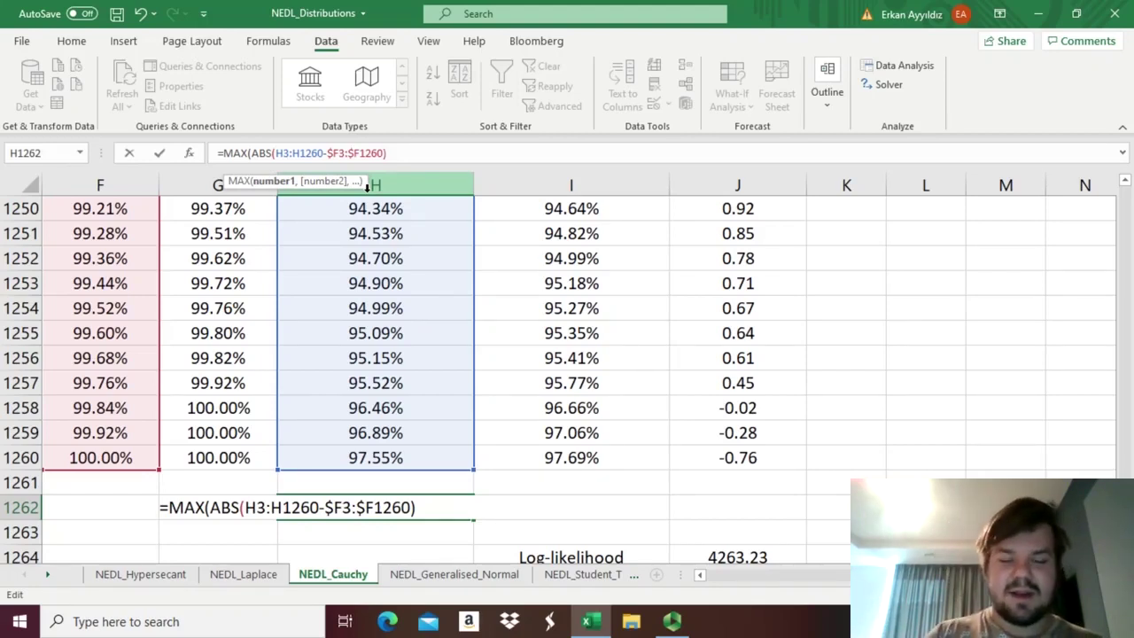
{"action": "type", "text": ")"}
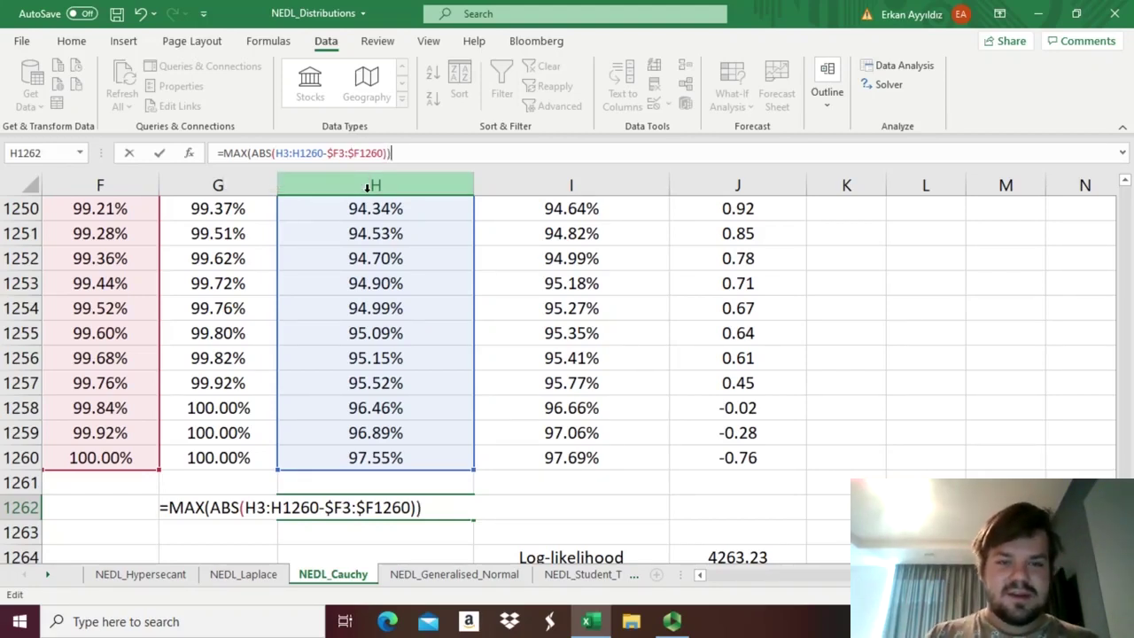
{"action": "key", "text": "ctrl+shift+Return"}
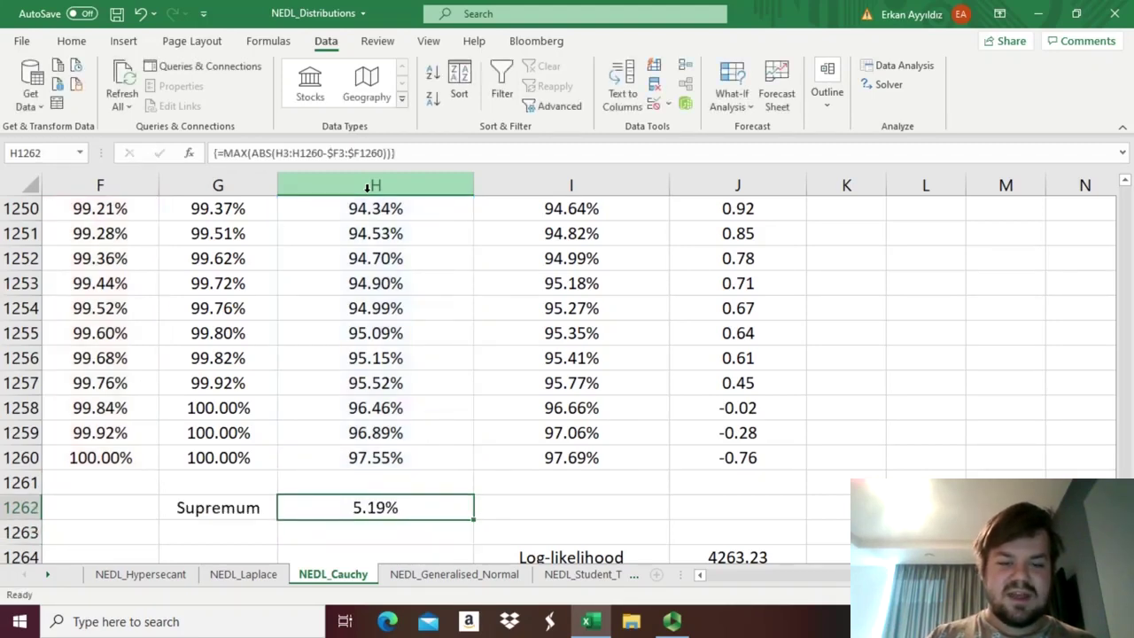
Copy the supremum array formula from H1262 across to I1262 and compare the moments and ML suprema.
{"action": "scroll", "coordinate": [325, 488], "scroll_direction": "down", "scroll_amount": 1}
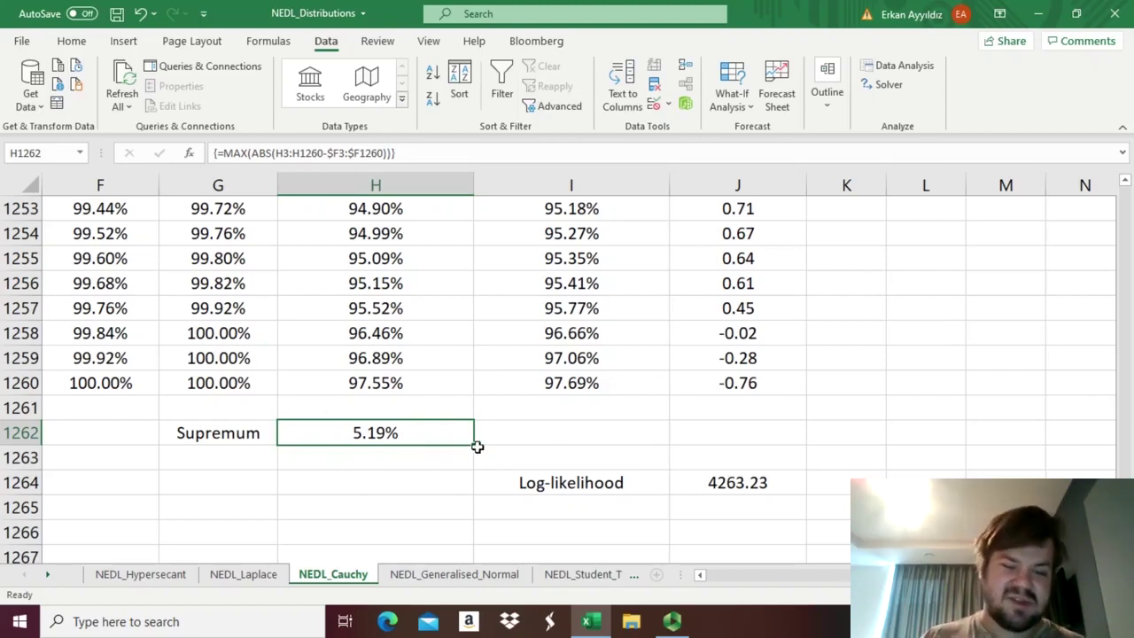
{"action": "left_click_drag", "start_coordinate": [477, 446], "coordinate": [678, 455]}
{"action": "left_click", "coordinate": [405, 471]}
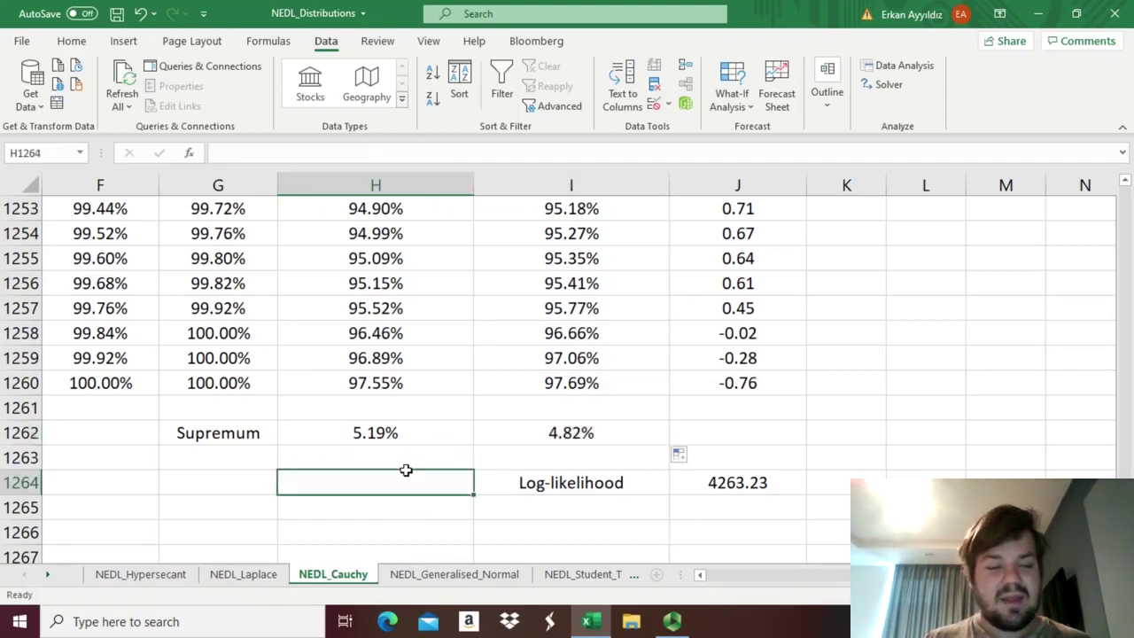
{"action": "left_click", "coordinate": [387, 431]}
{"action": "left_click", "coordinate": [503, 431]}
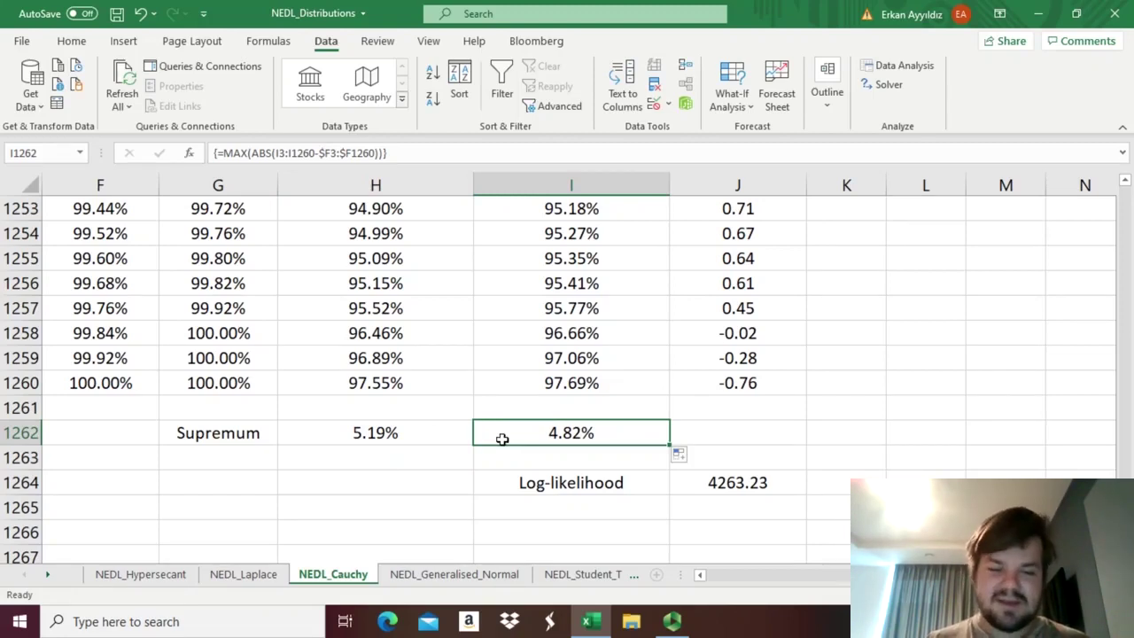
{"action": "left_click", "coordinate": [445, 434]}
{"action": "left_click", "coordinate": [513, 433]}
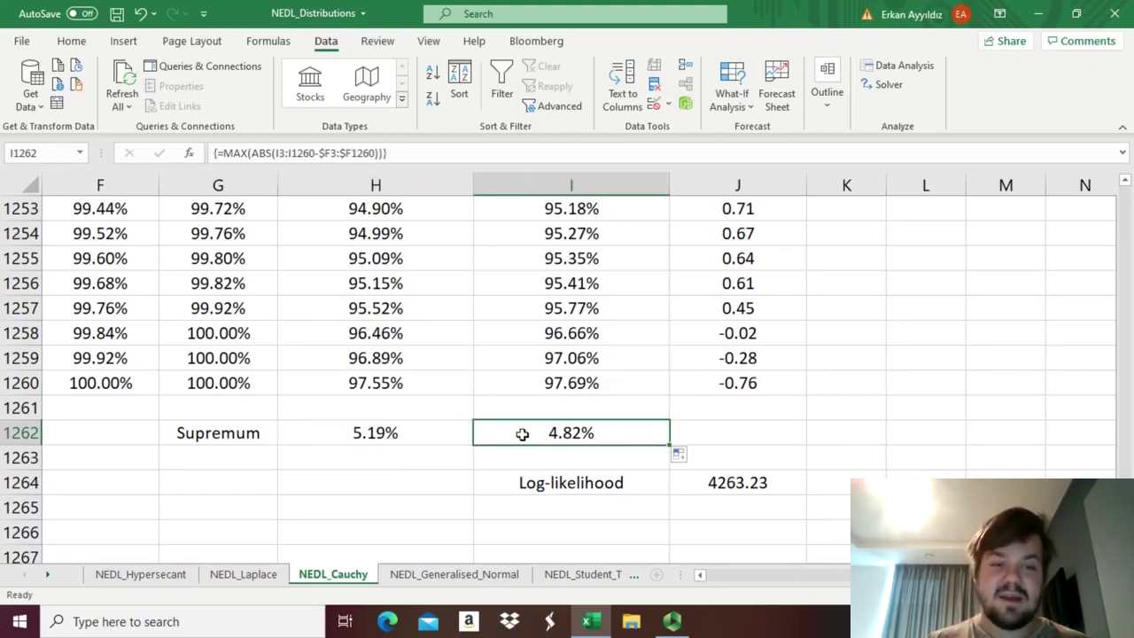